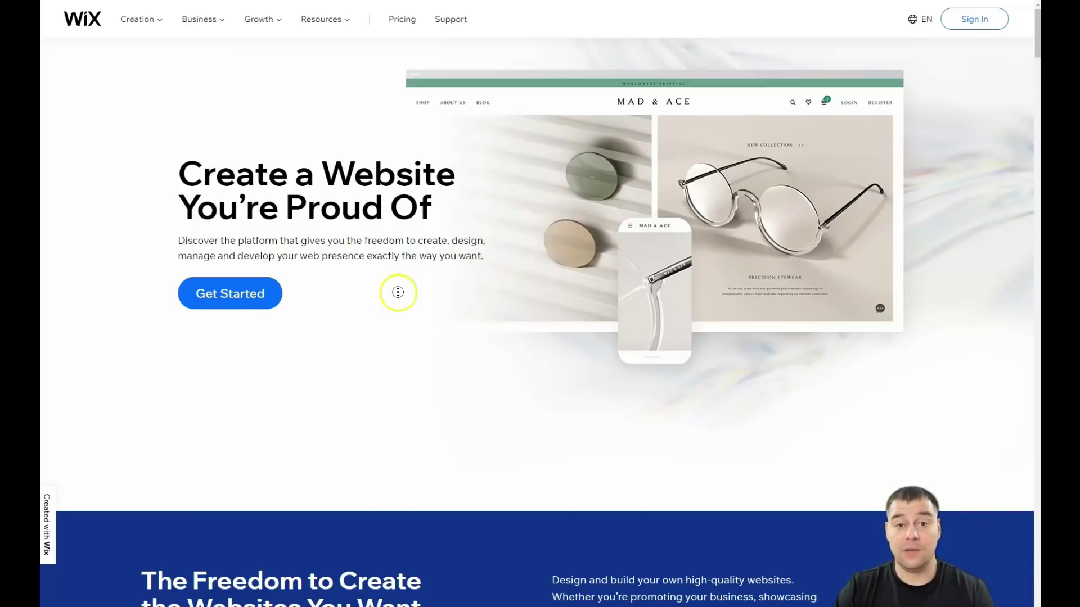
# Browse down the Wix homepage and back up, then choose Get Started.
pyautogui.scroll(-2, 398, 292)
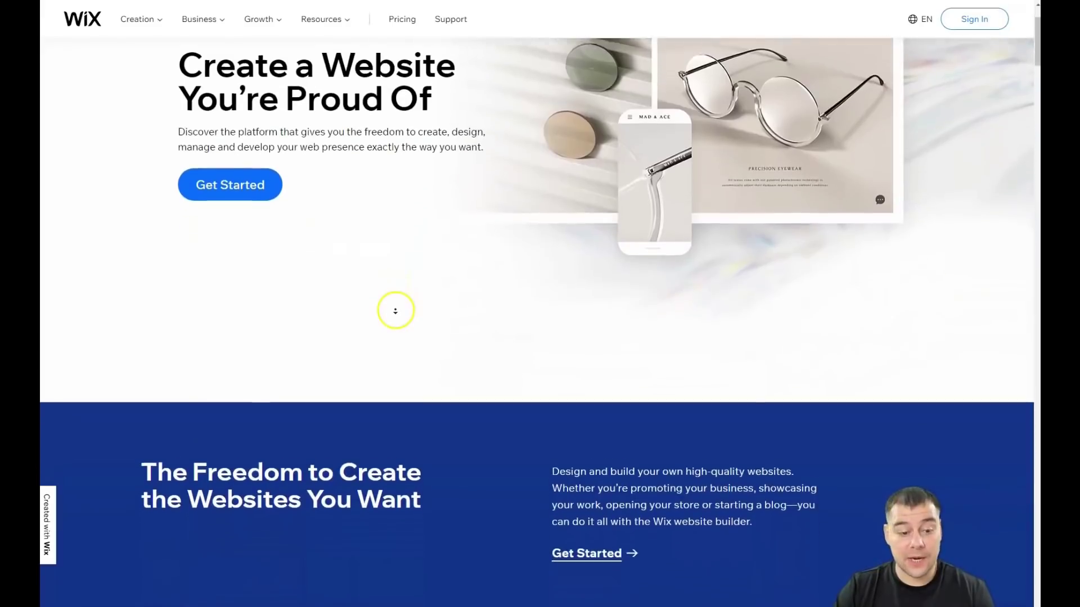
pyautogui.scroll(-4, 396, 311)
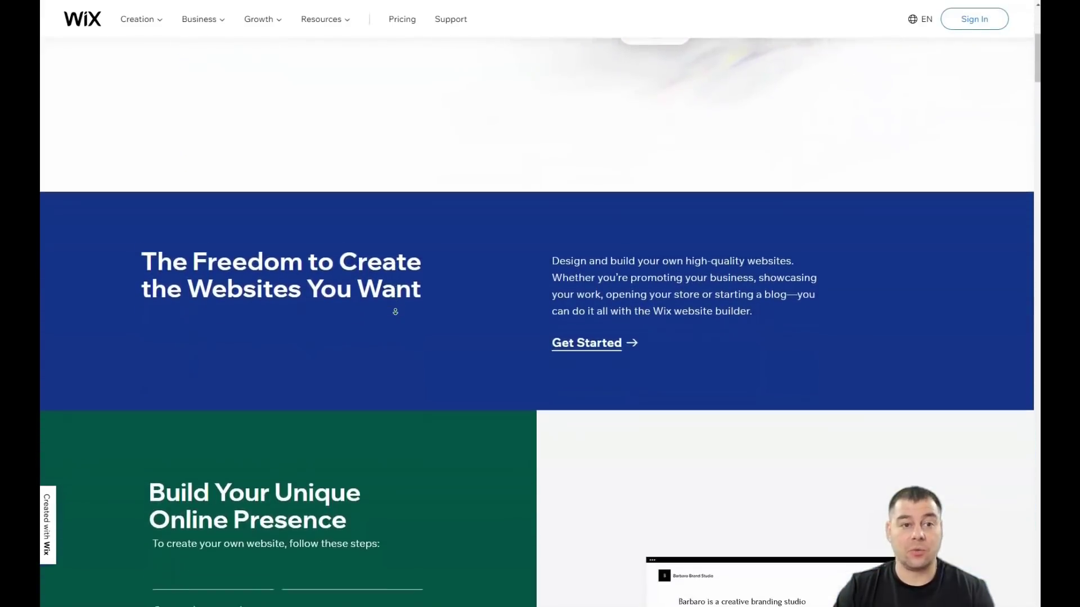
pyautogui.scroll(-4, 395, 311)
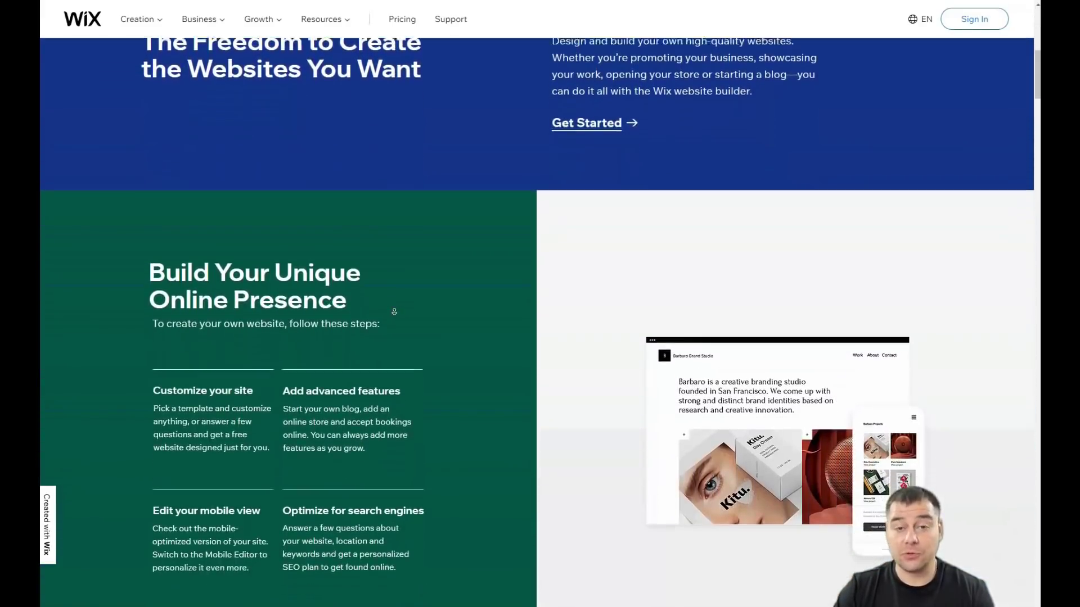
pyautogui.scroll(-5, 395, 311)
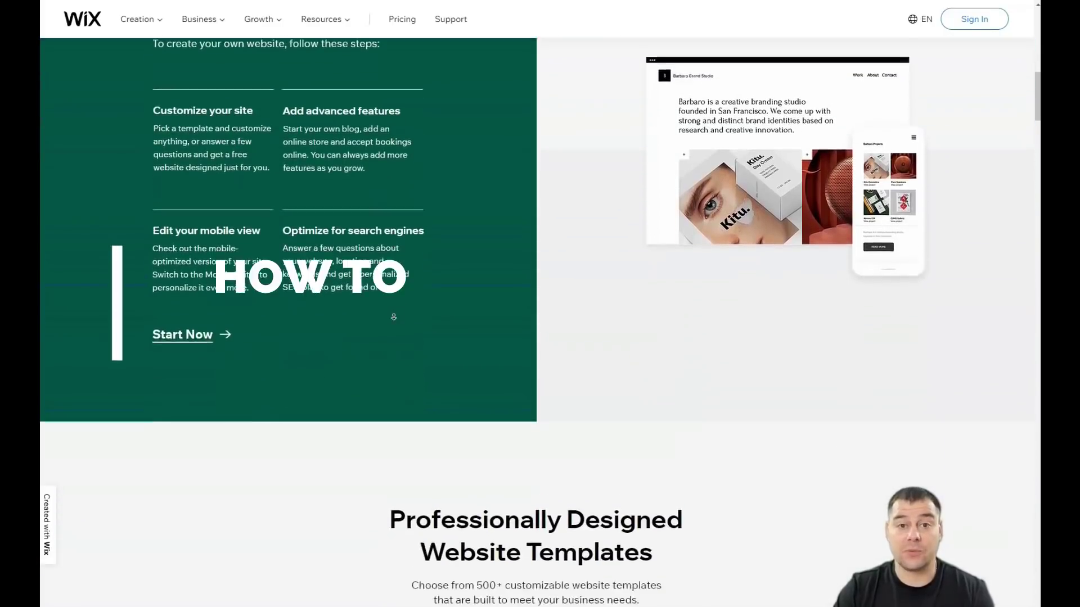
pyautogui.scroll(-6, 393, 315)
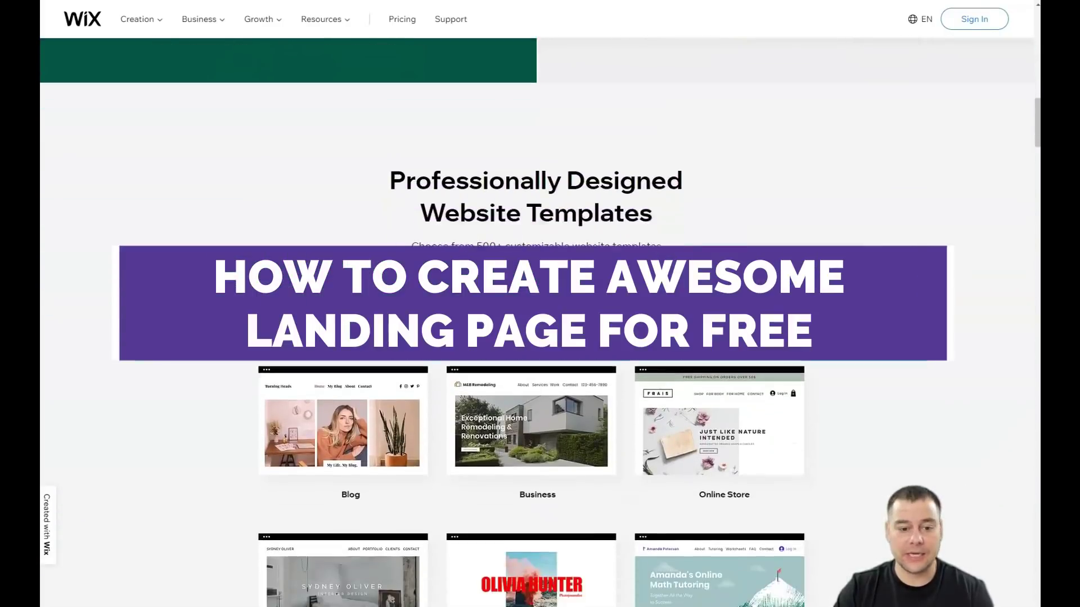
pyautogui.scroll(-5, 537, 315)
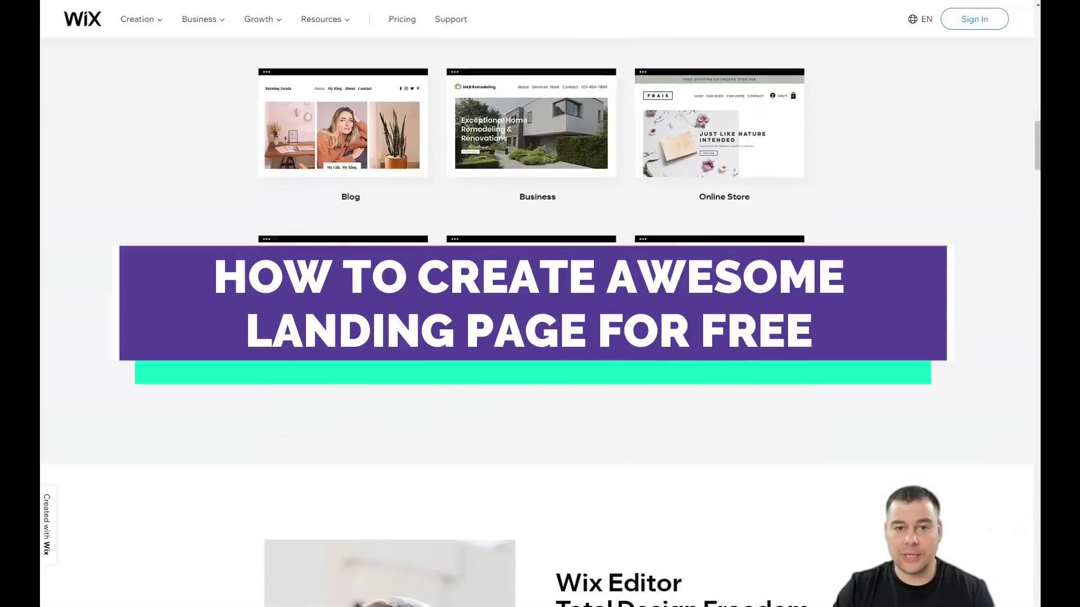
pyautogui.scroll(-5, 537, 315)
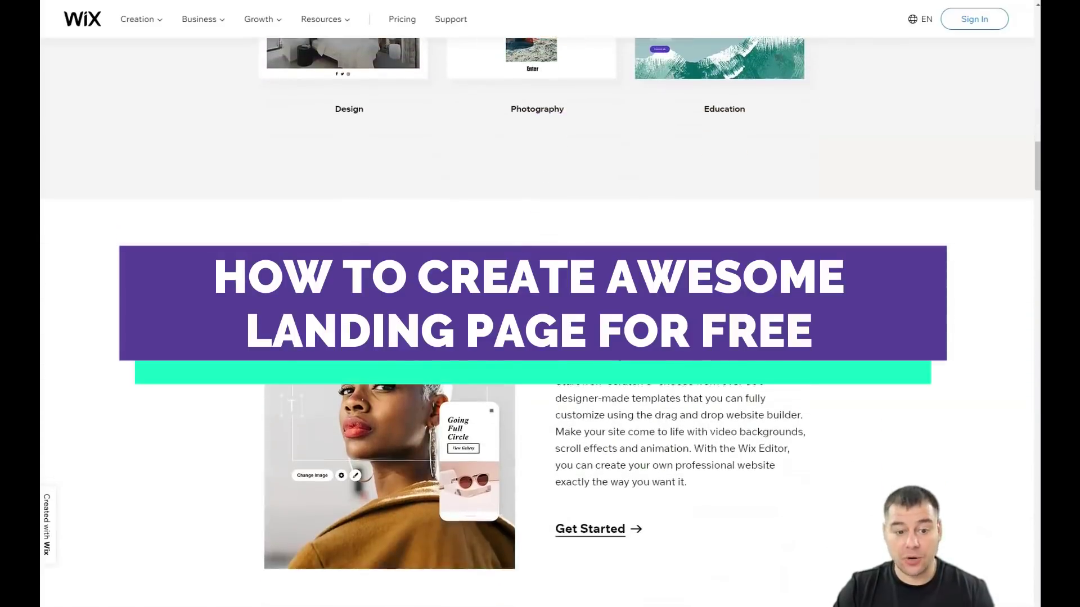
pyautogui.scroll(-5, 537, 315)
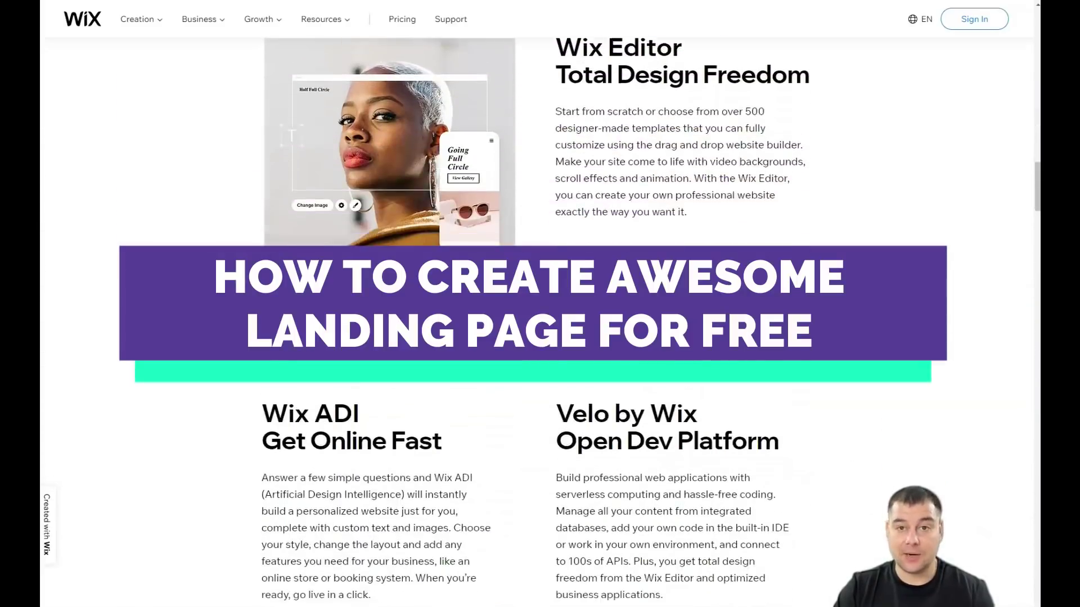
pyautogui.scroll(-6, 395, 319)
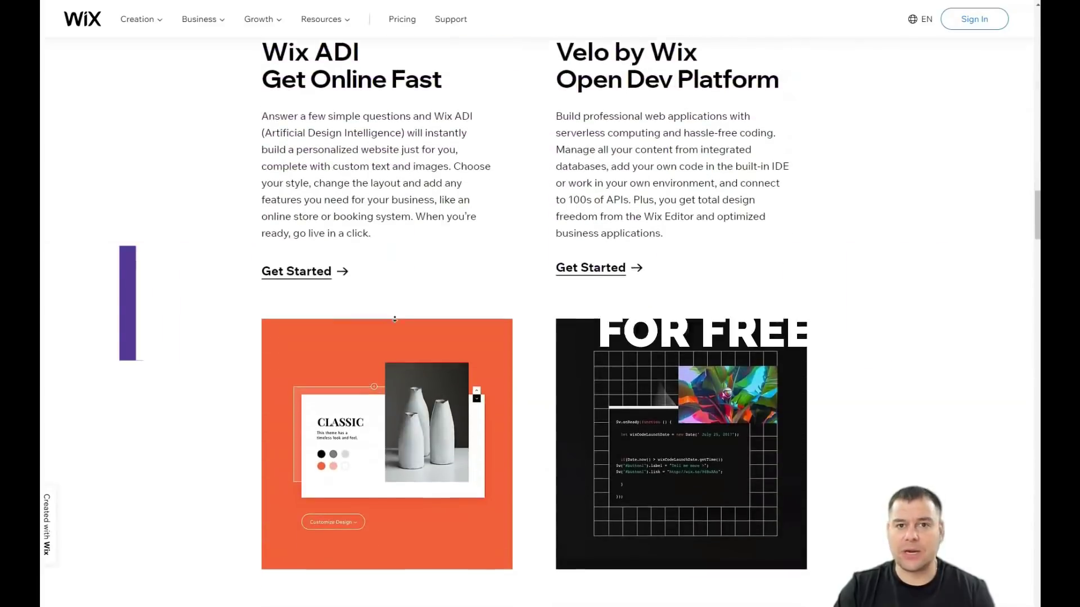
pyautogui.scroll(-2, 395, 319)
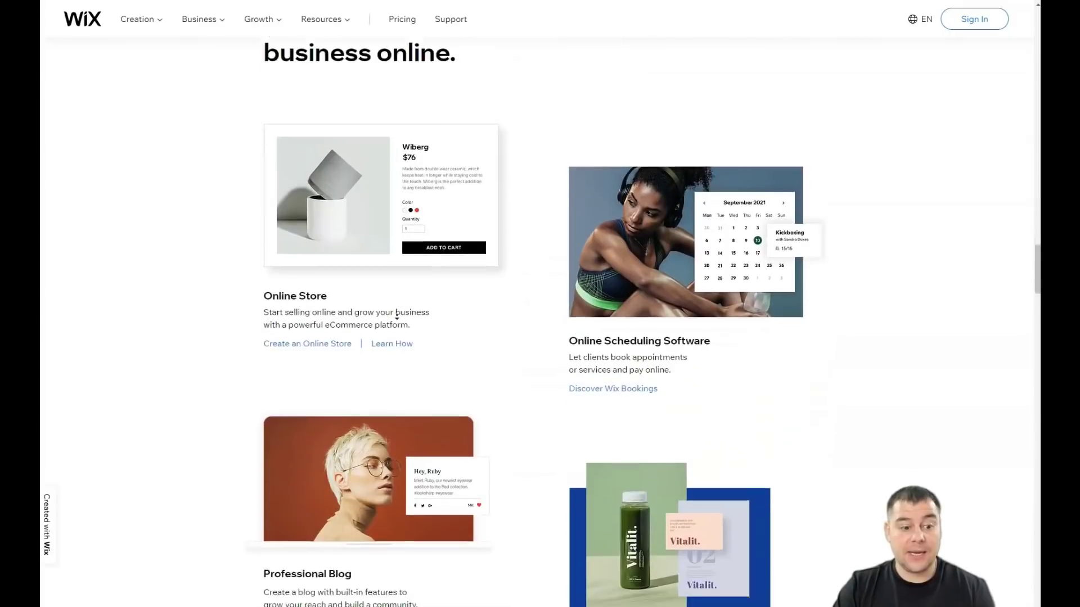
pyautogui.scroll(-2, 397, 317)
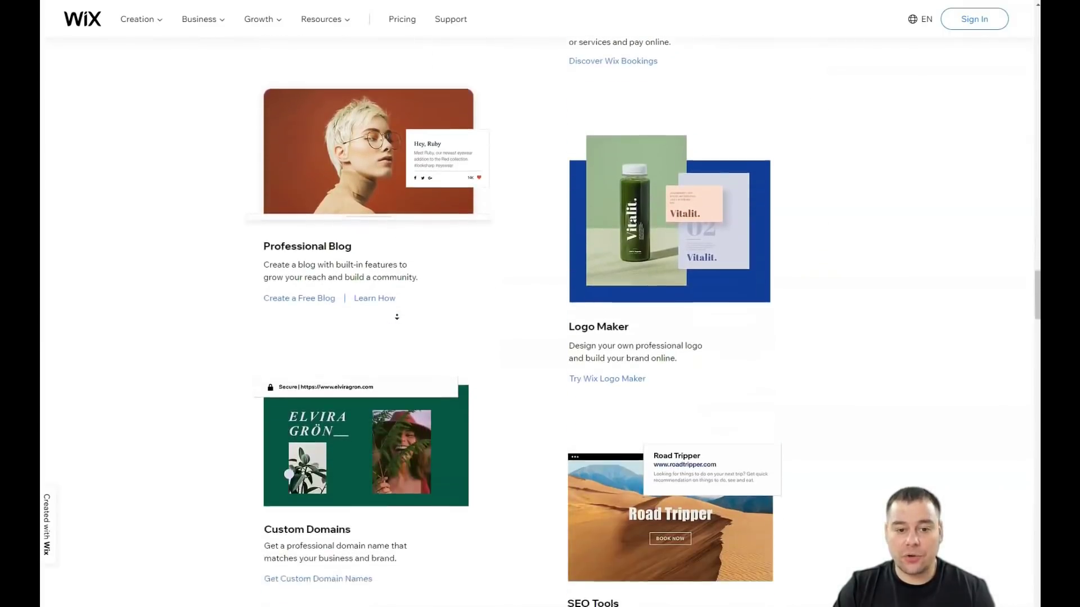
pyautogui.scroll(-2, 396, 317)
pyautogui.scroll(-8, 397, 317)
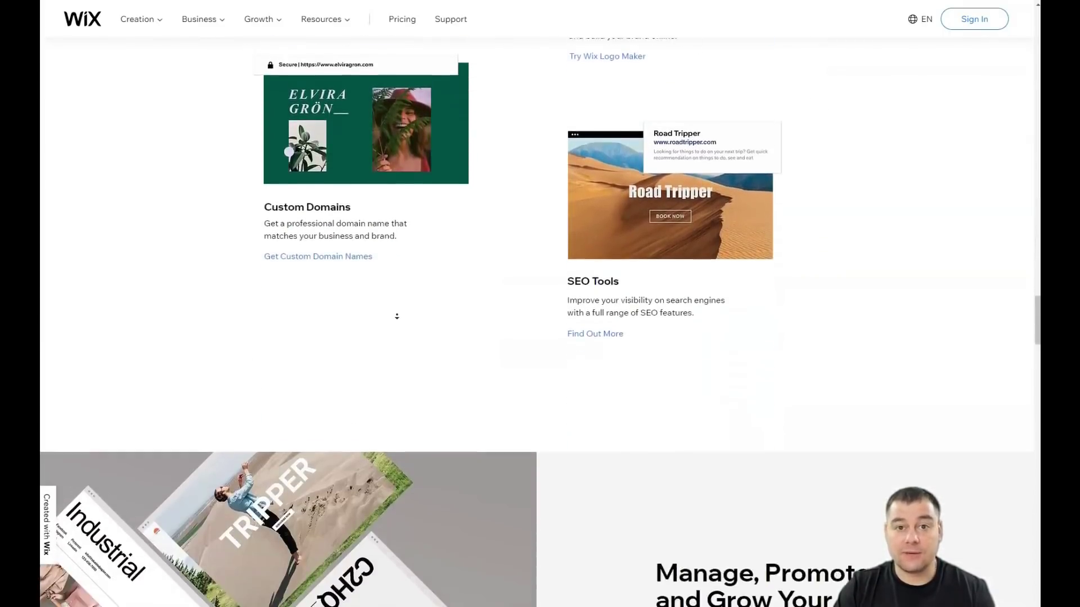
pyautogui.scroll(-8, 397, 317)
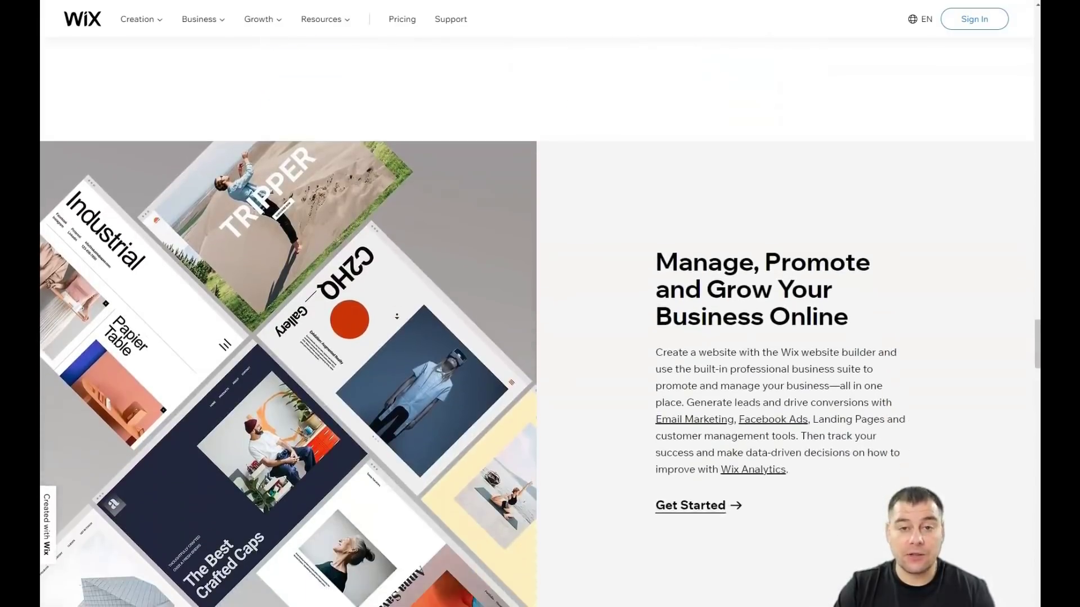
pyautogui.scroll(-8, 397, 316)
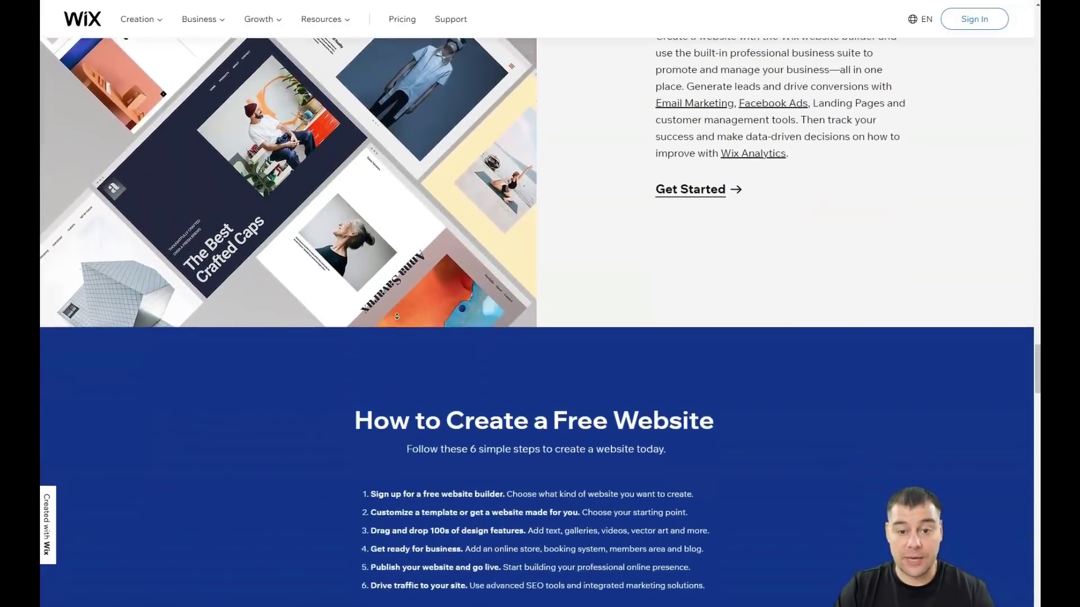
pyautogui.scroll(-8, 397, 317)
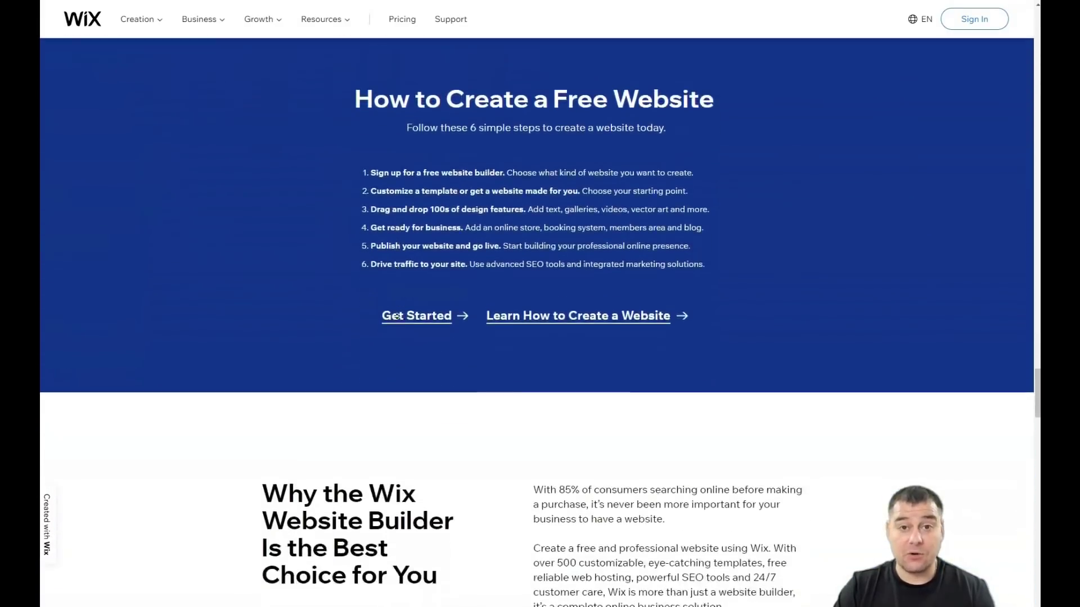
pyautogui.scroll(-7, 396, 316)
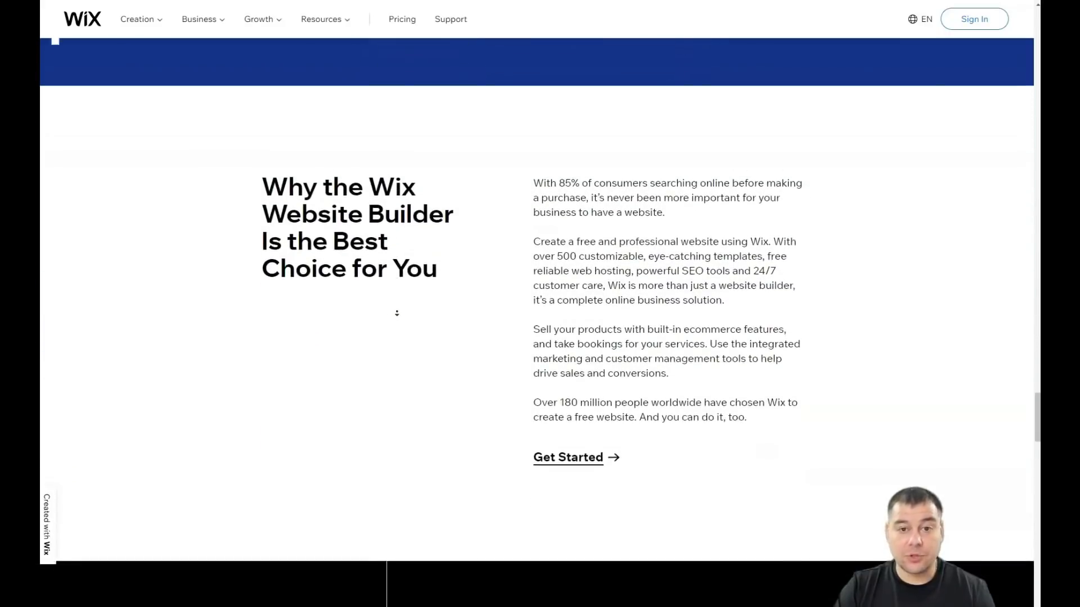
pyautogui.scroll(-5, 398, 311)
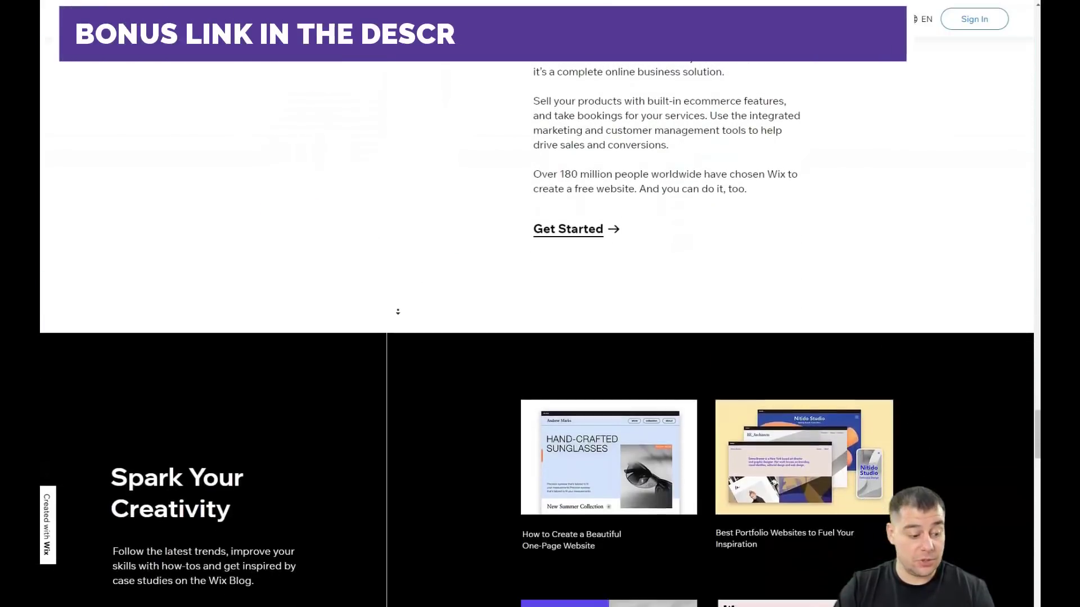
pyautogui.scroll(-5, 397, 311)
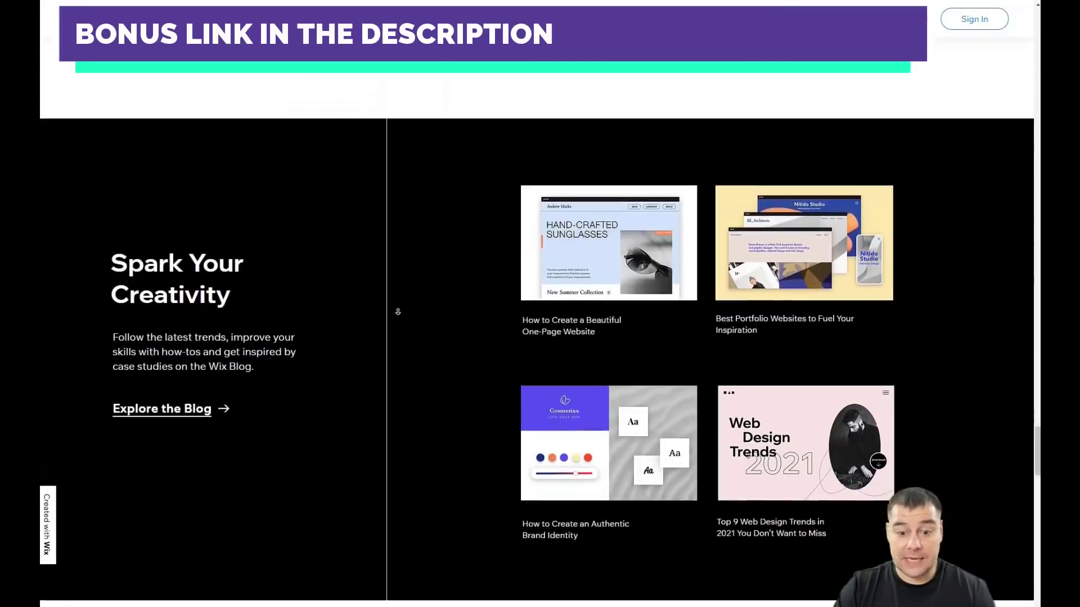
pyautogui.scroll(-5, 397, 311)
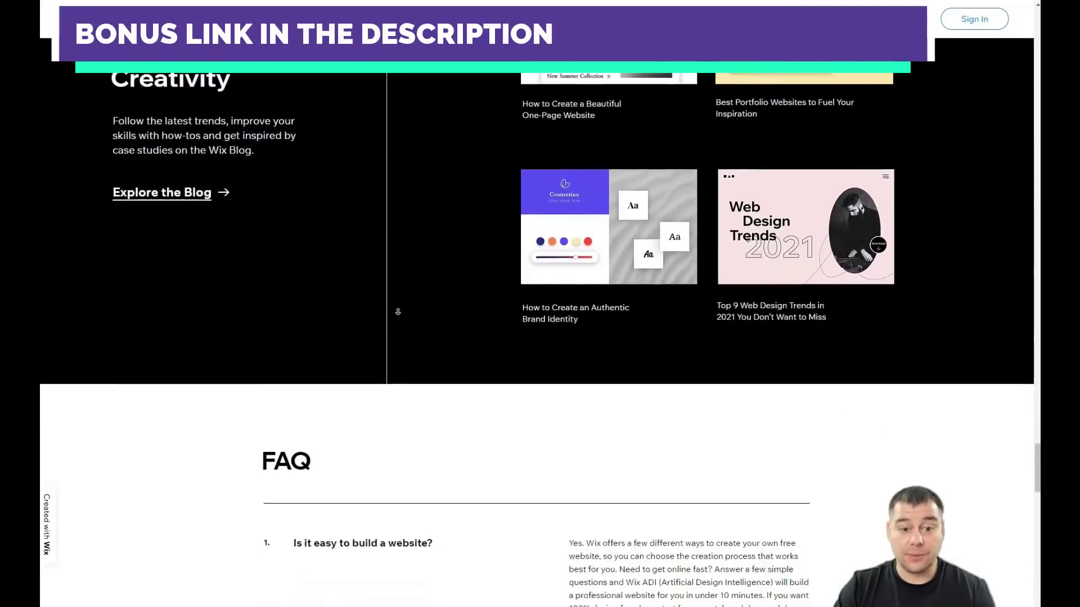
pyautogui.scroll(-5, 397, 311)
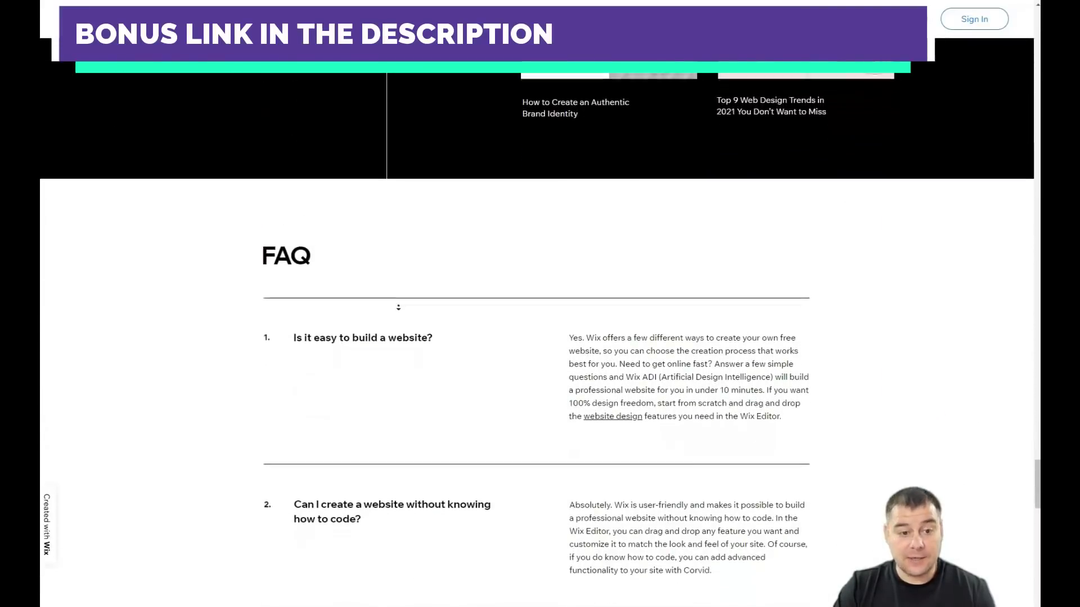
pyautogui.scroll(-3, 400, 318)
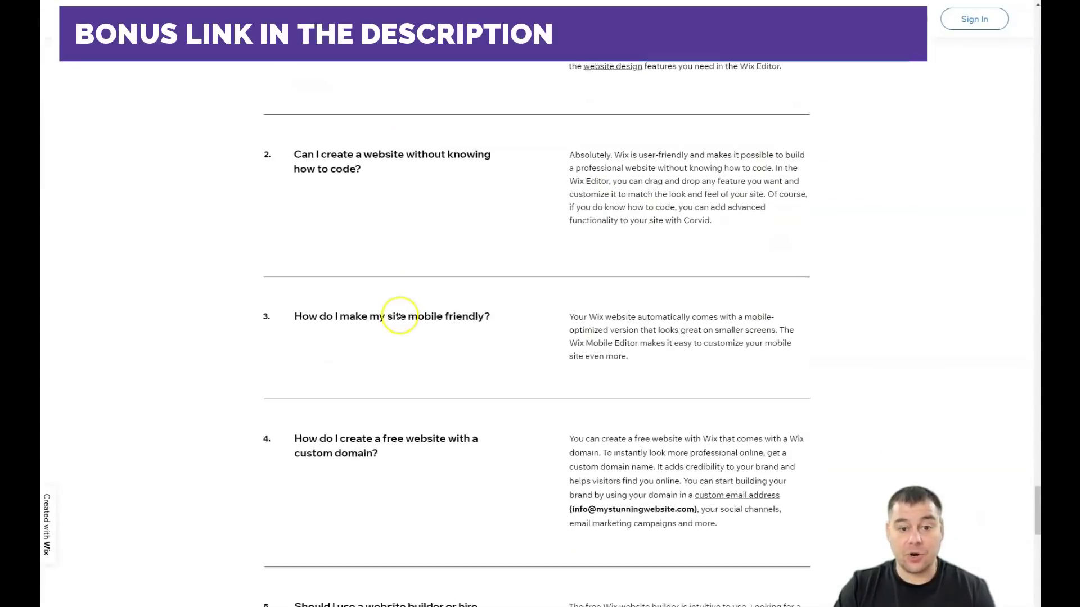
pyautogui.scroll(-3, 400, 310)
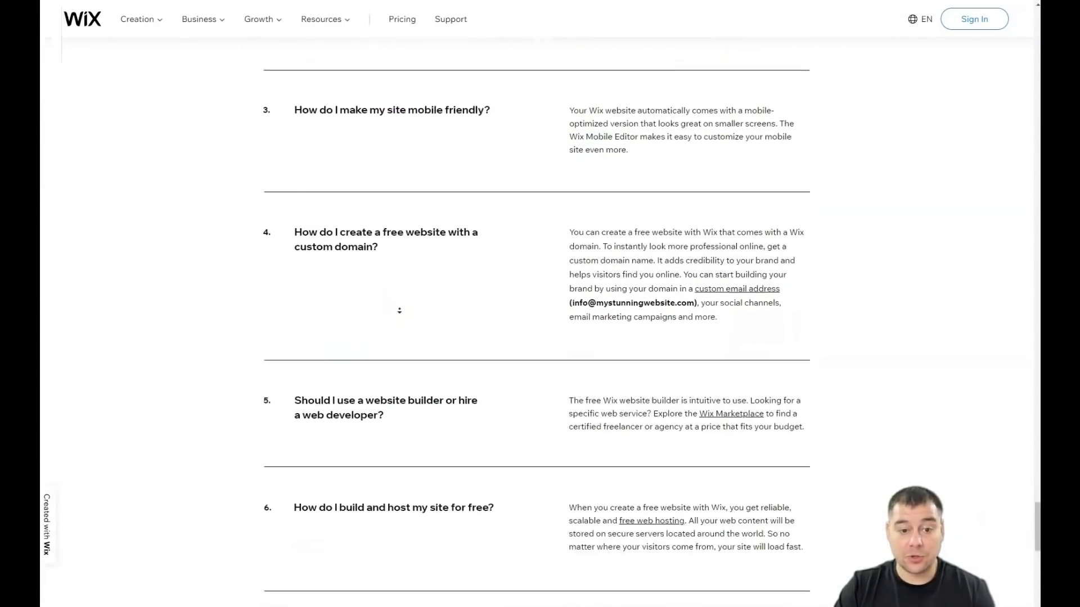
pyautogui.scroll(-1, 400, 311)
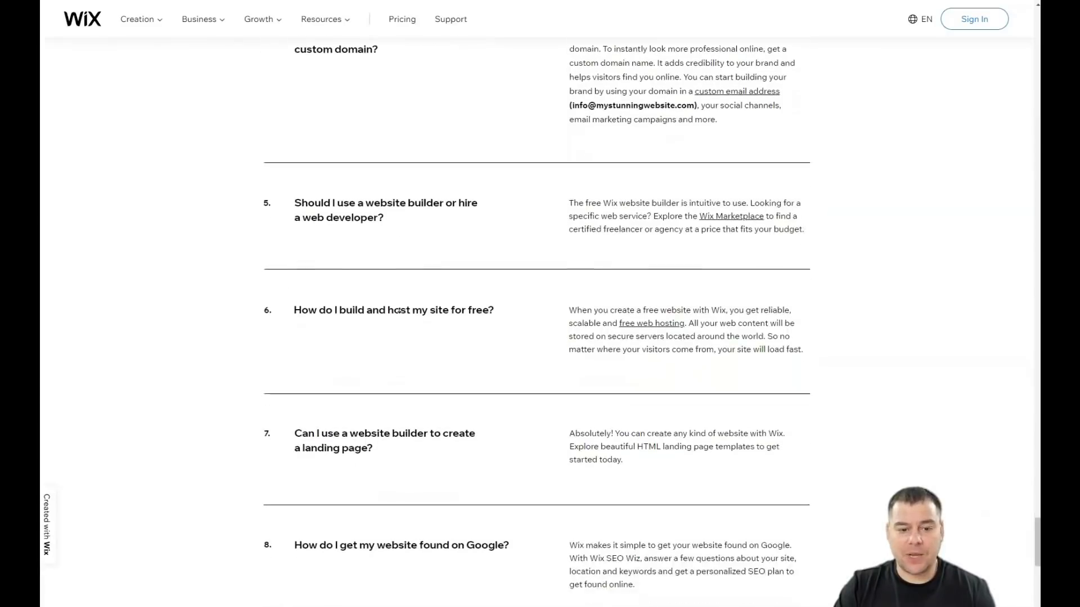
pyautogui.scroll(-1, 399, 311)
pyautogui.scroll(-4, 399, 310)
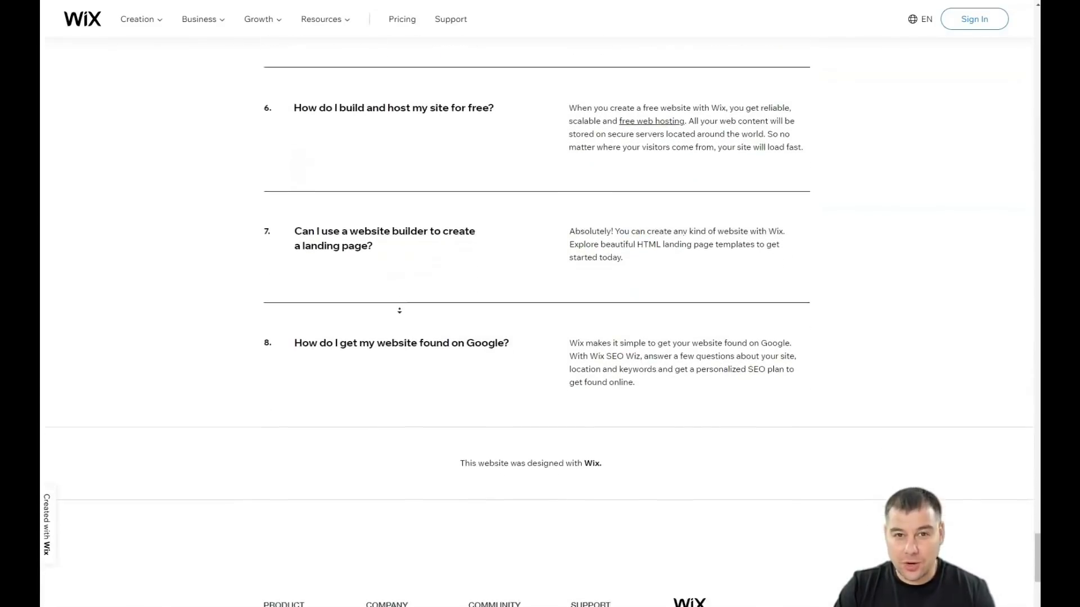
pyautogui.scroll(-1, 399, 300)
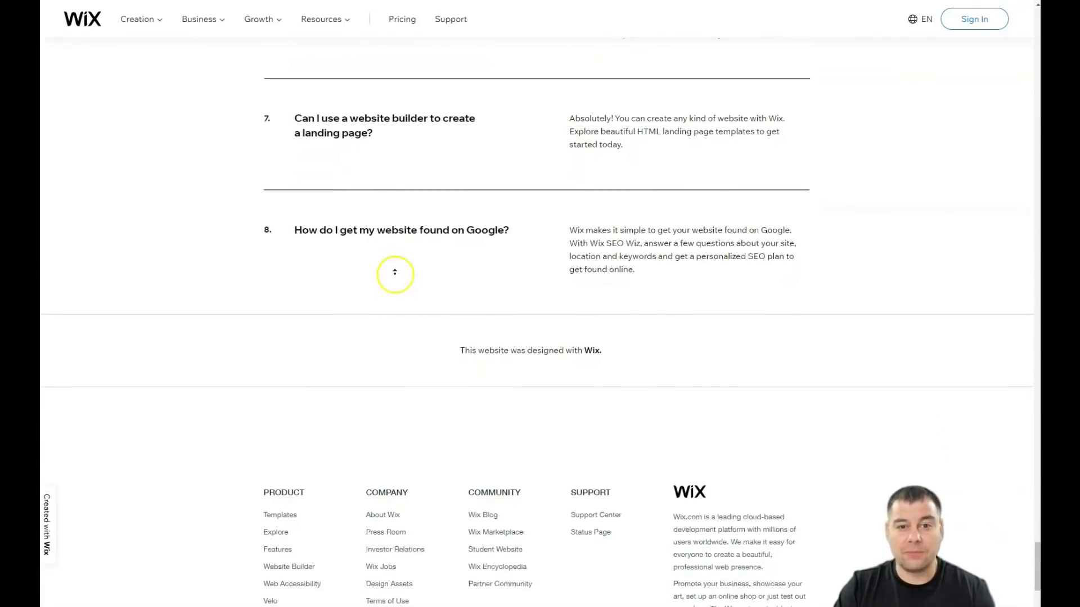
pyautogui.scroll(5, 395, 272)
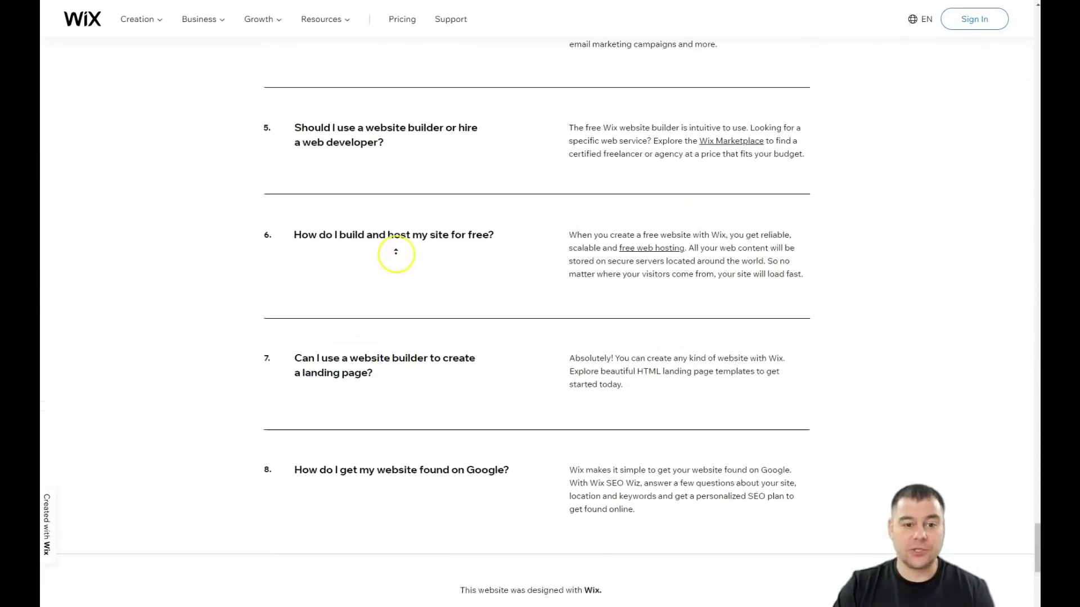
pyautogui.scroll(3, 396, 252)
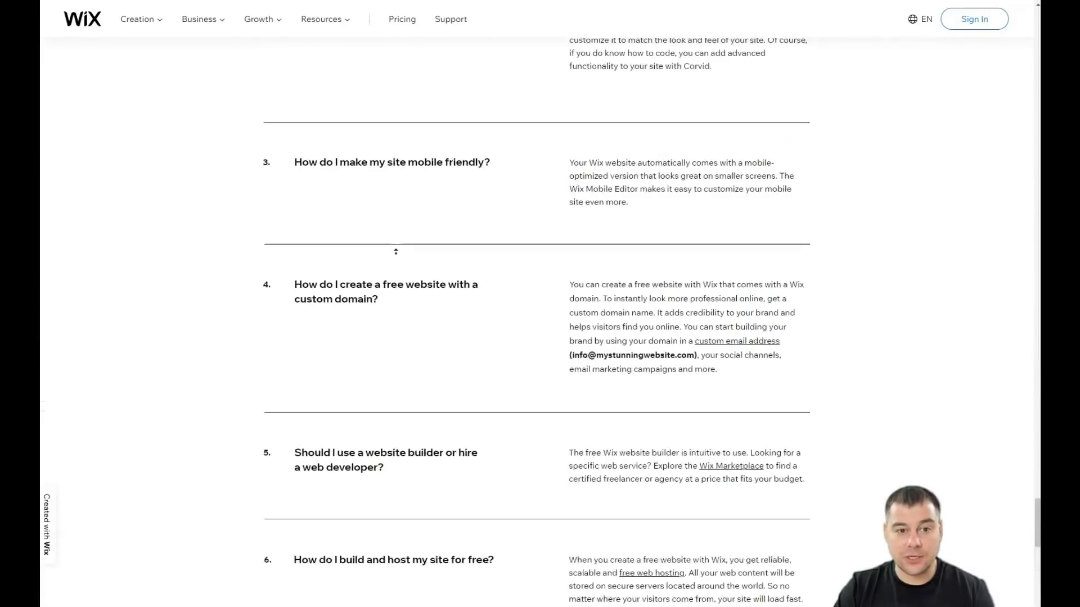
pyautogui.scroll(6, 396, 251)
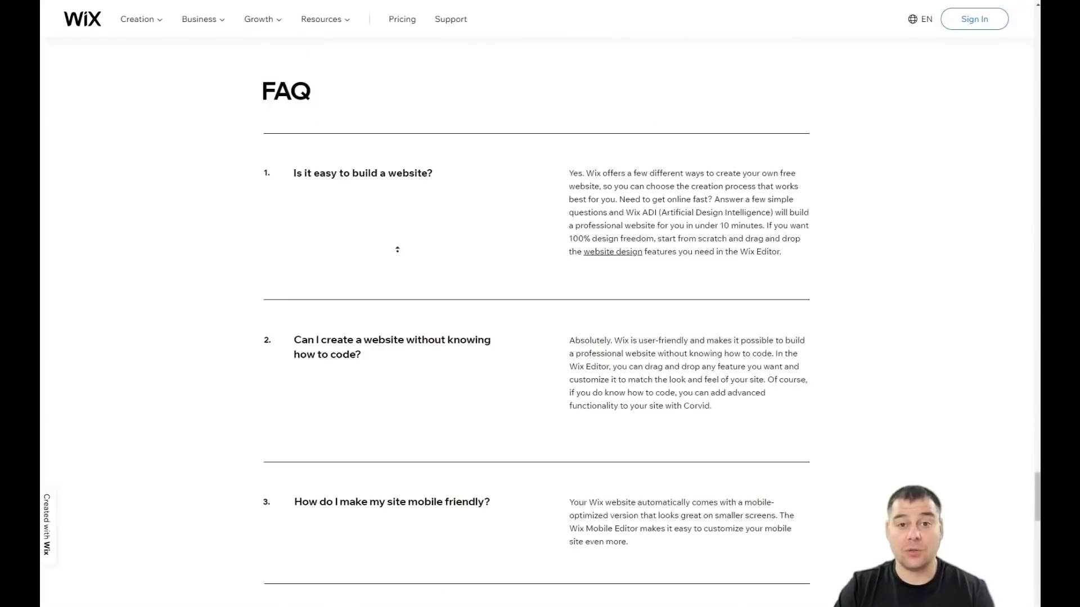
pyautogui.scroll(7, 398, 248)
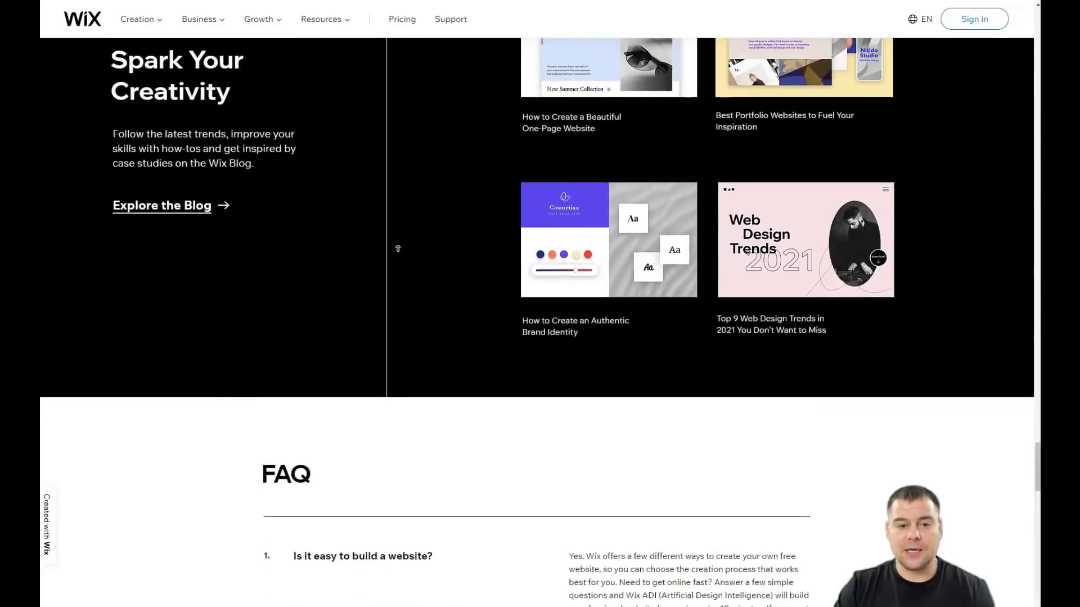
pyautogui.scroll(7, 398, 248)
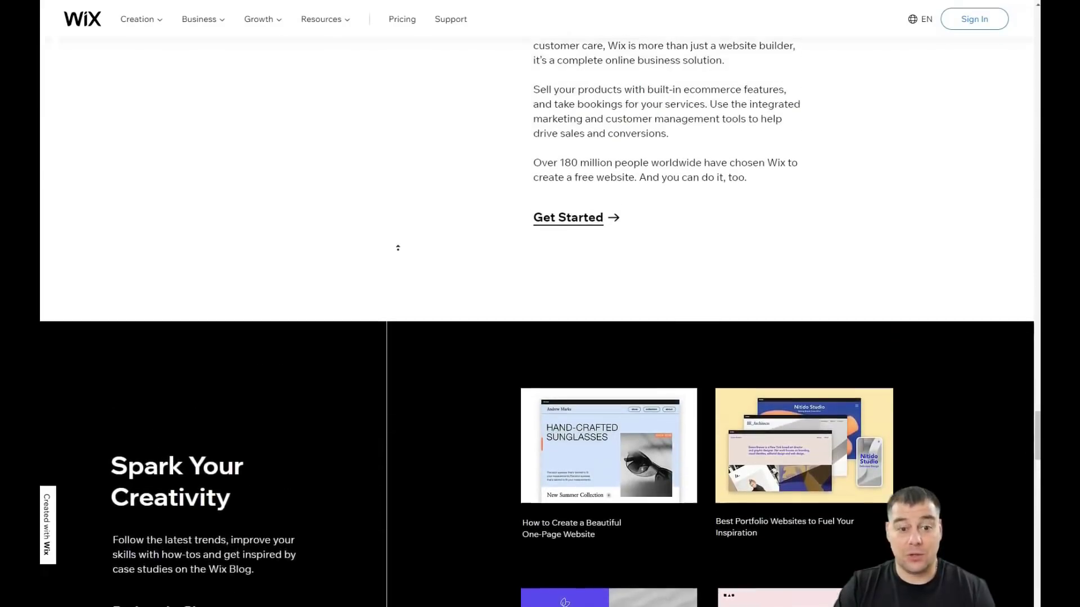
pyautogui.scroll(9, 398, 248)
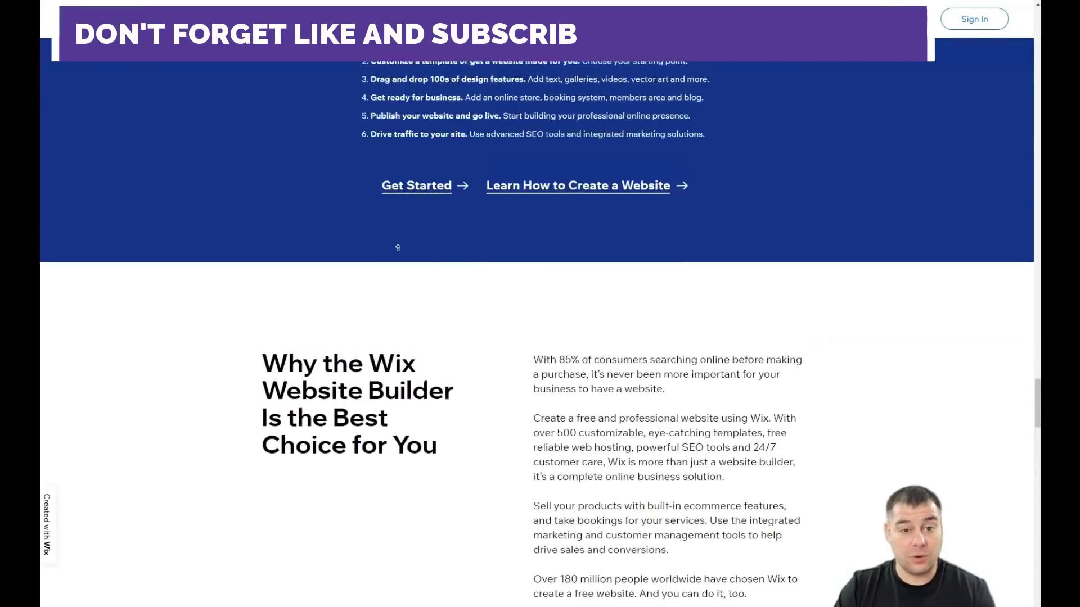
pyautogui.scroll(20, 402, 174)
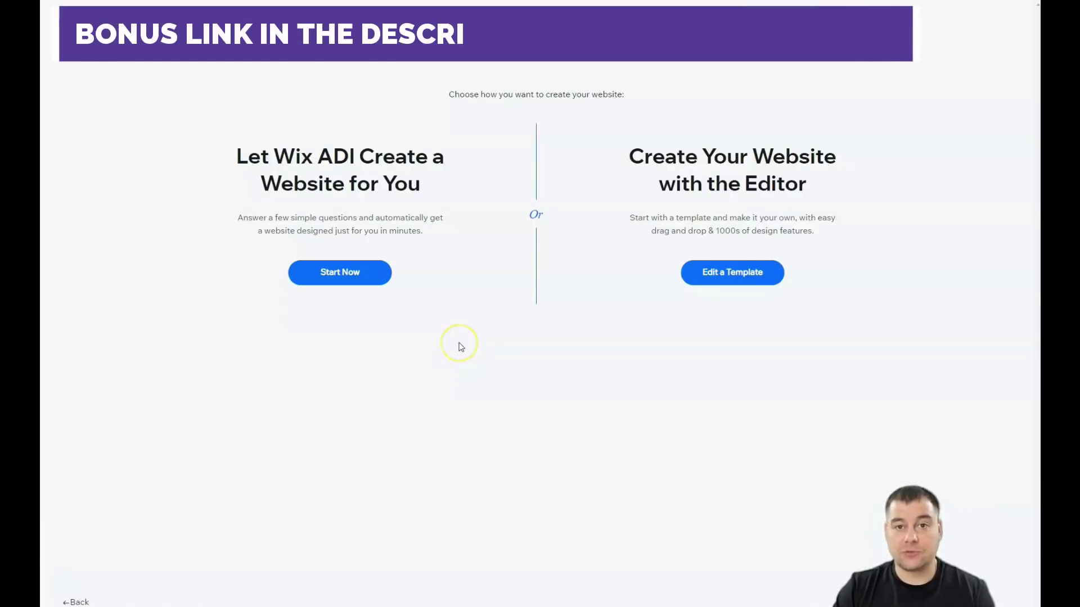
pyautogui.click(550, 358)
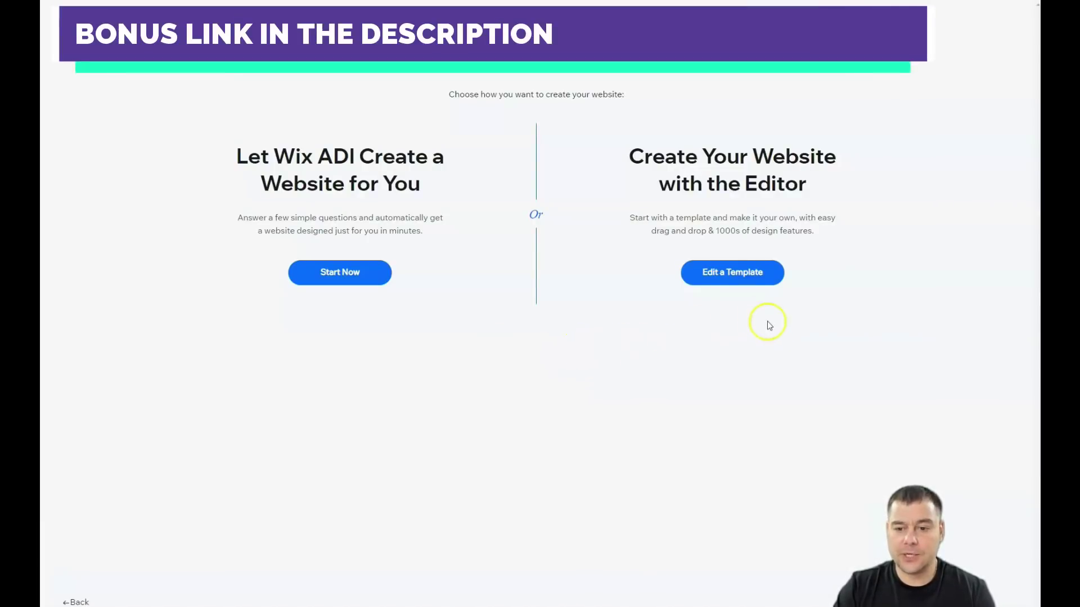
# Choose Edit a Template and look through the template categories.
pyautogui.click(727, 276)
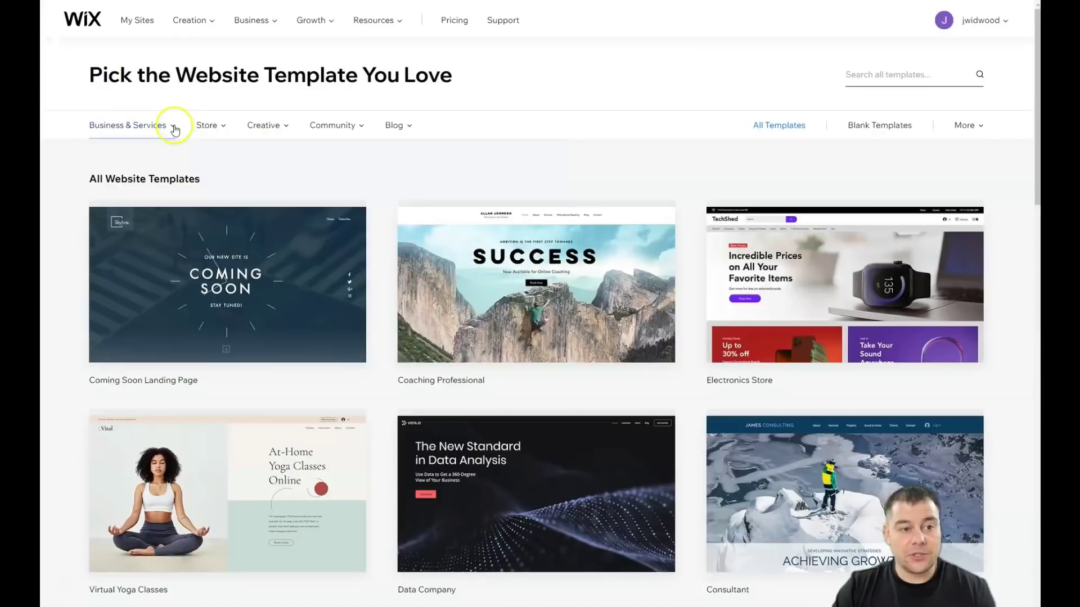
pyautogui.moveTo(172, 132)
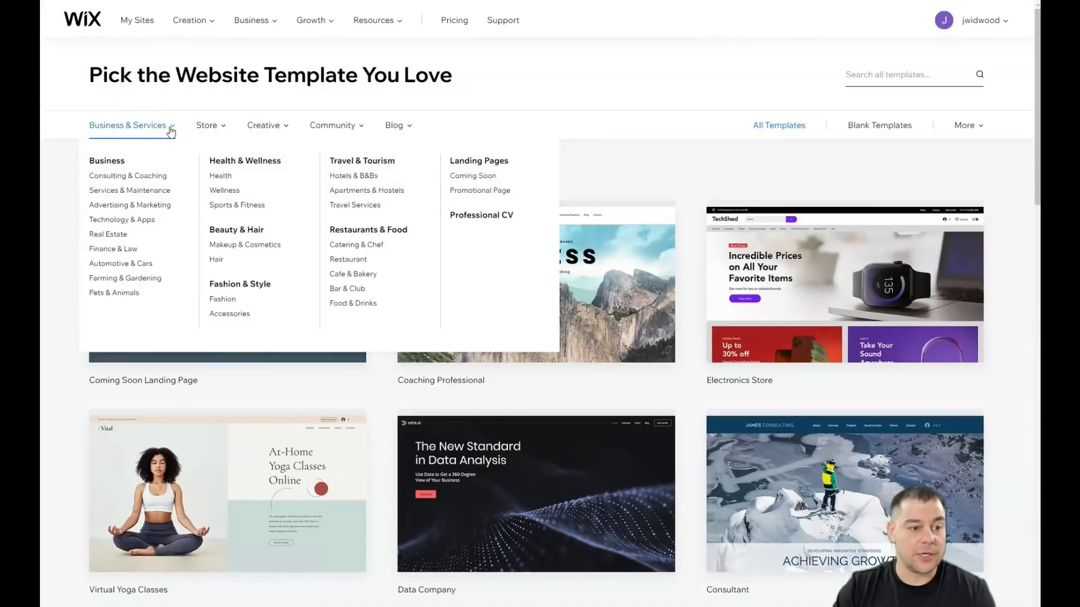
pyautogui.moveTo(224, 128)
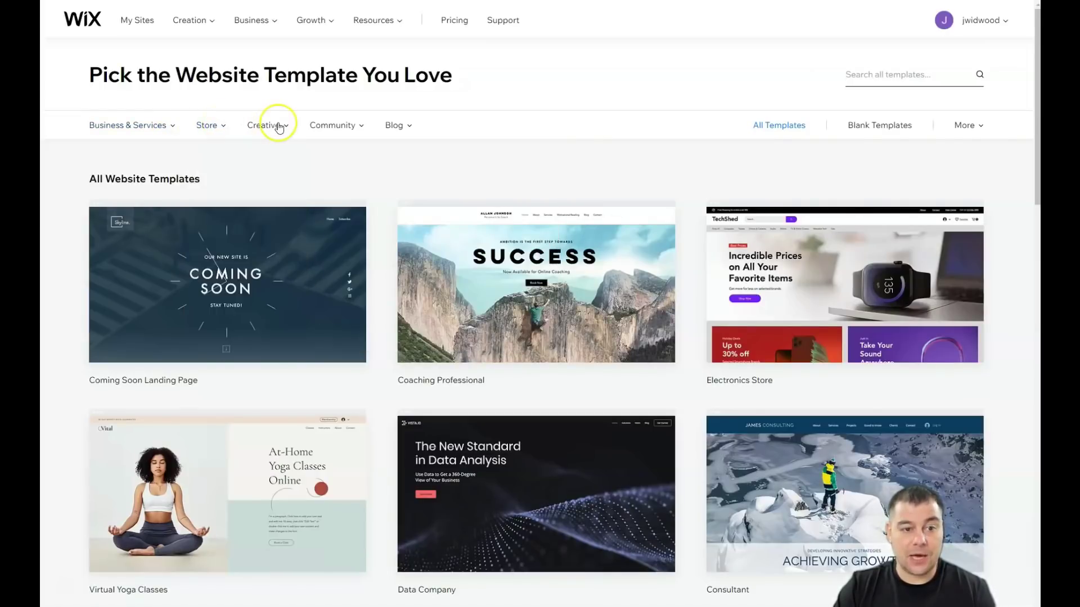
pyautogui.moveTo(284, 129)
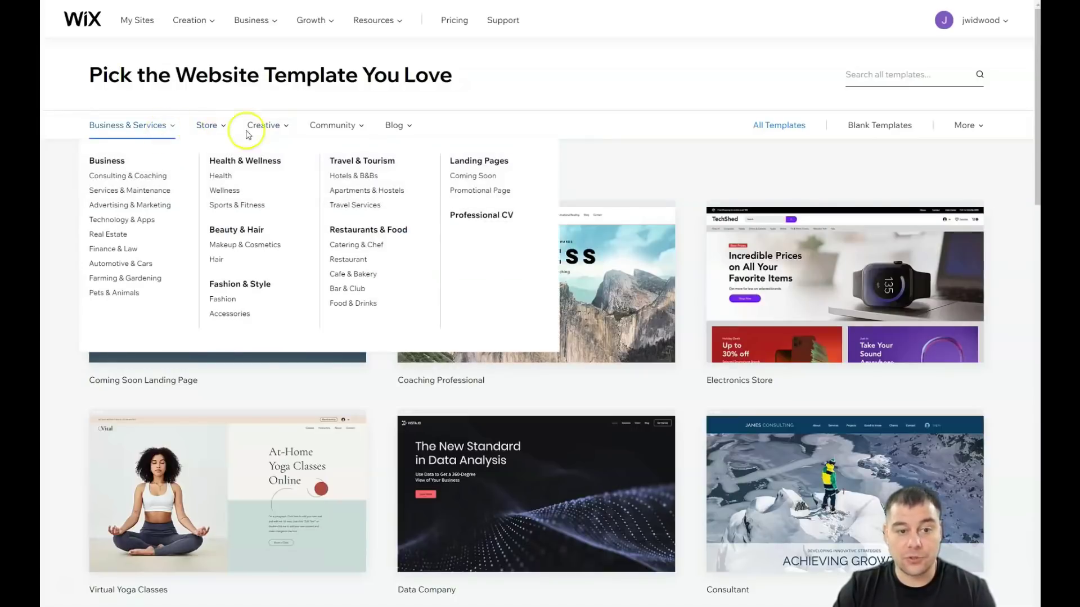
pyautogui.moveTo(647, 272)
pyautogui.scroll(-15, 652, 326)
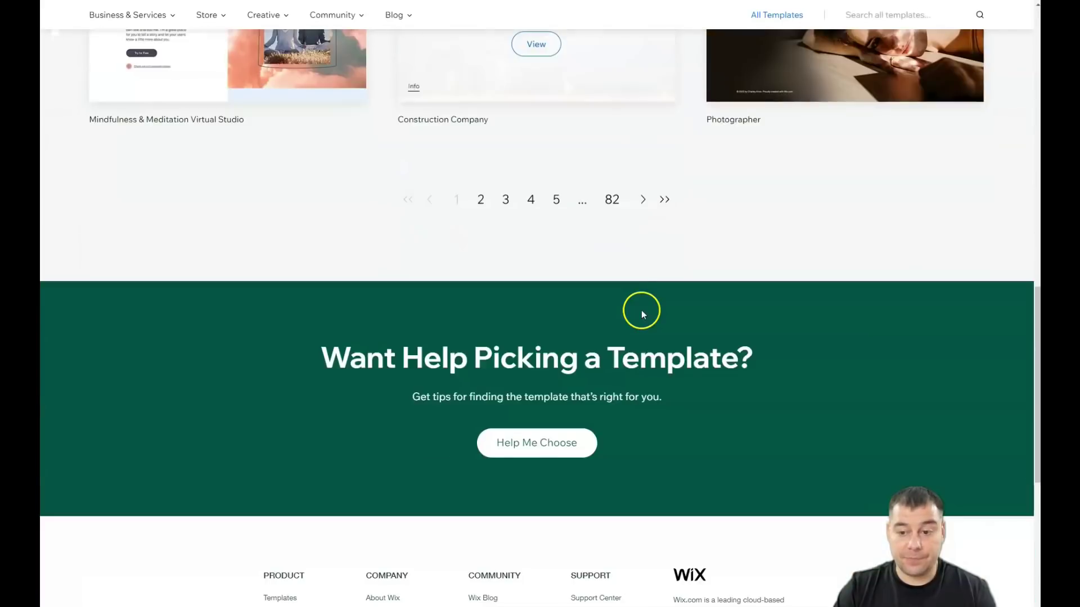
pyautogui.scroll(15, 628, 286)
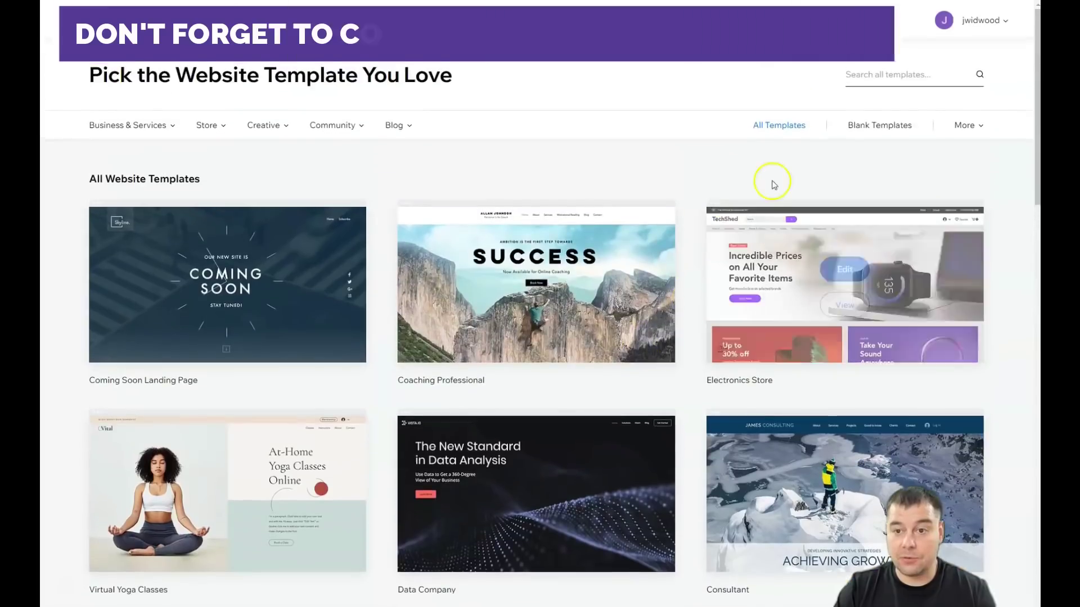
# Filter the template gallery to Blank Templates and scroll through them.
pyautogui.click(879, 125)
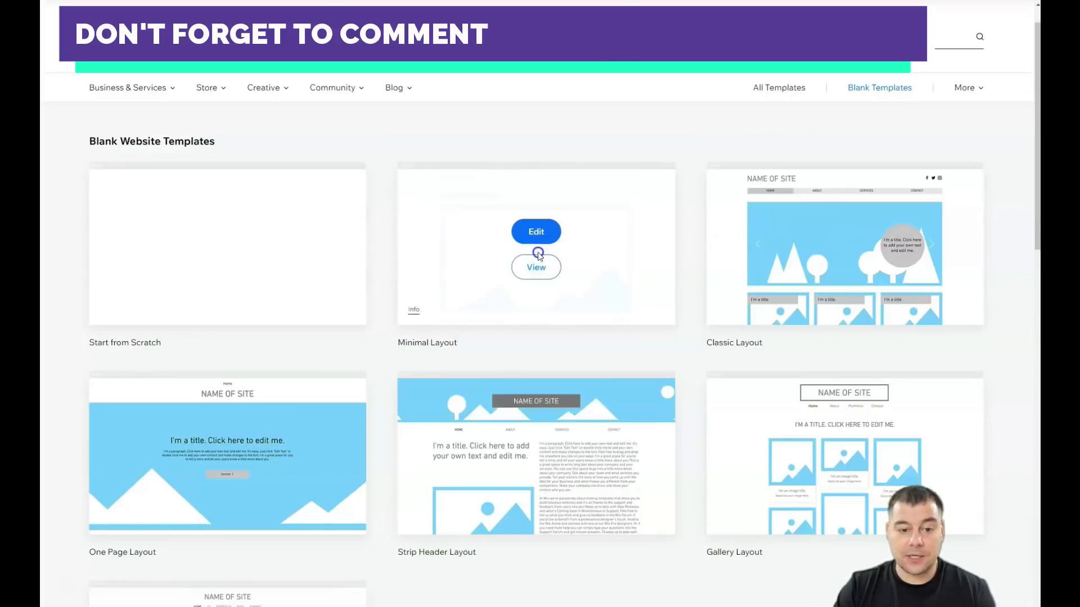
pyautogui.scroll(-2, 537, 248)
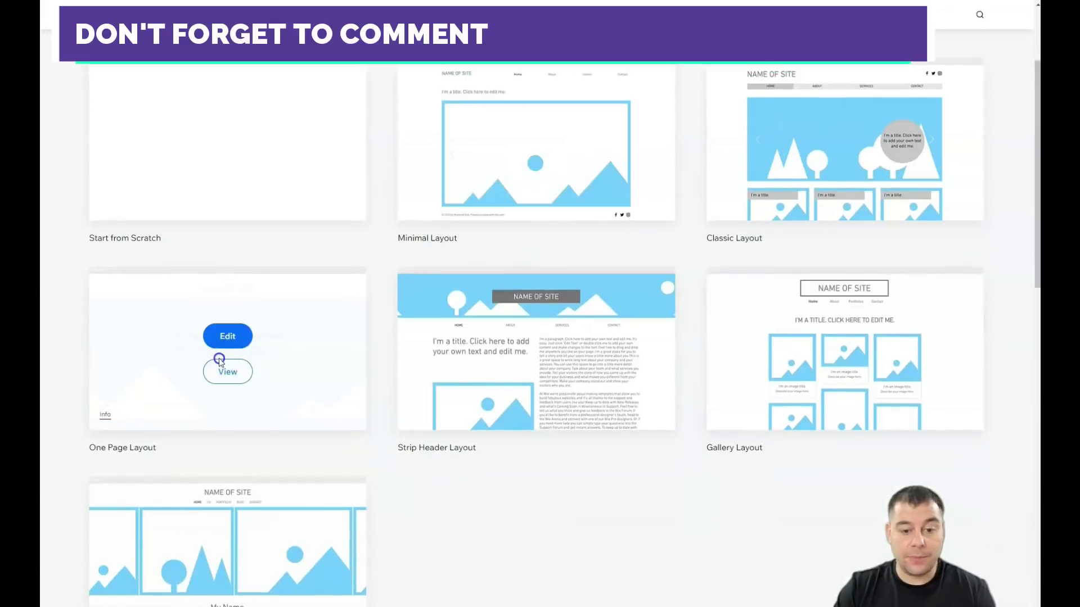
pyautogui.scroll(-2, 507, 353)
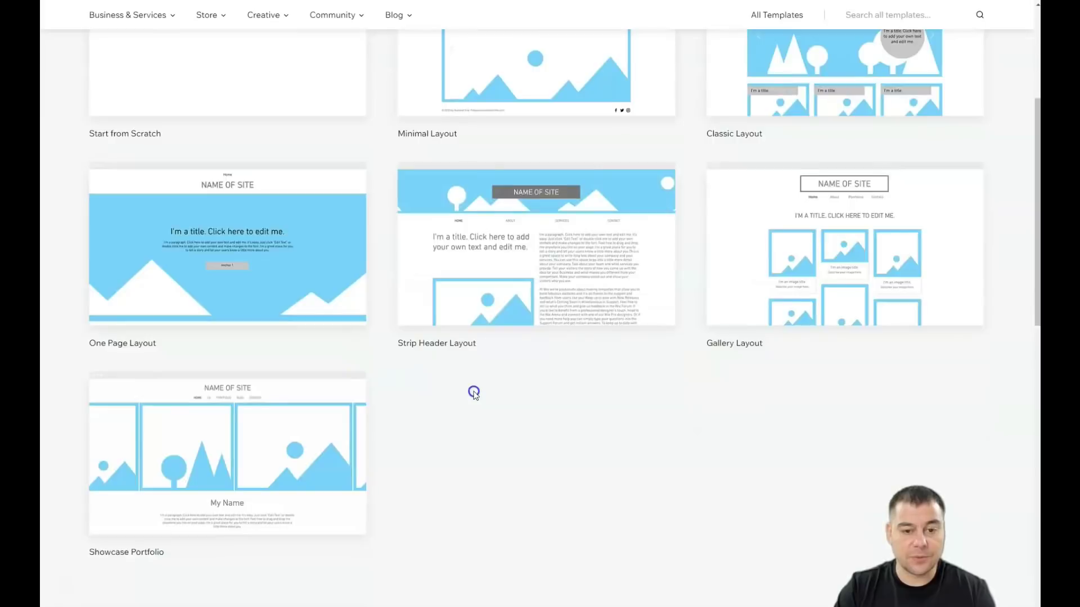
pyautogui.scroll(5, 472, 392)
pyautogui.click(781, 155)
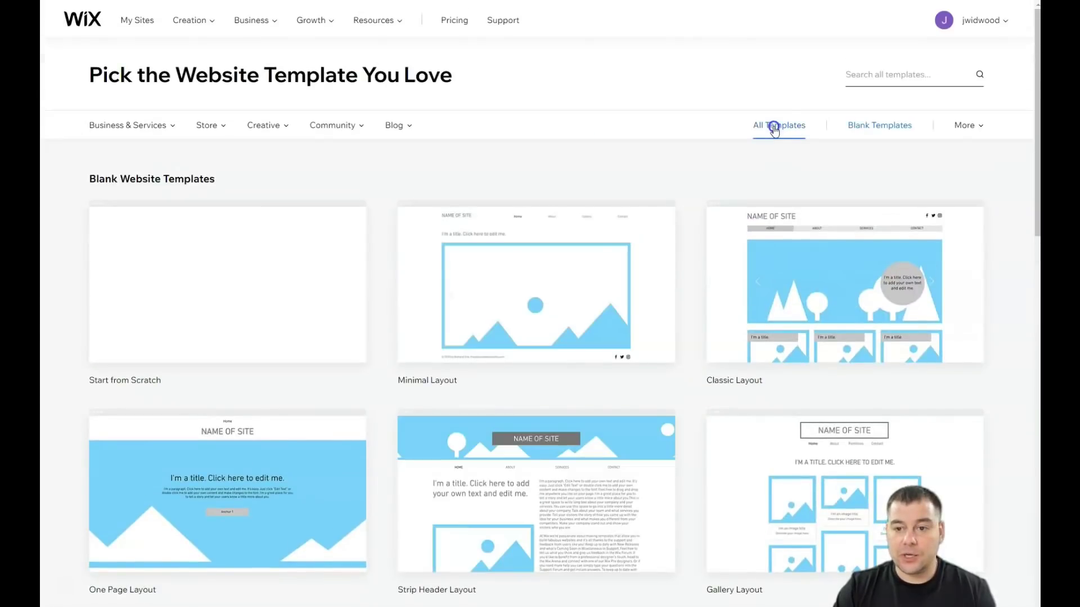
# Return to All Templates and edit the Coming Soon Landing Page template.
pyautogui.click(774, 128)
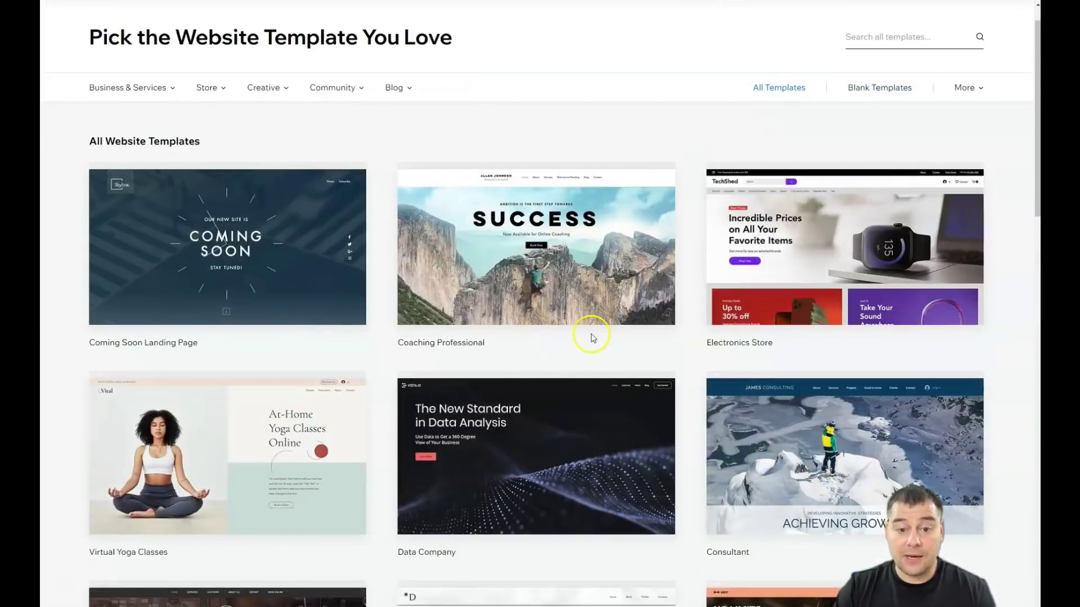
pyautogui.scroll(-2, 586, 331)
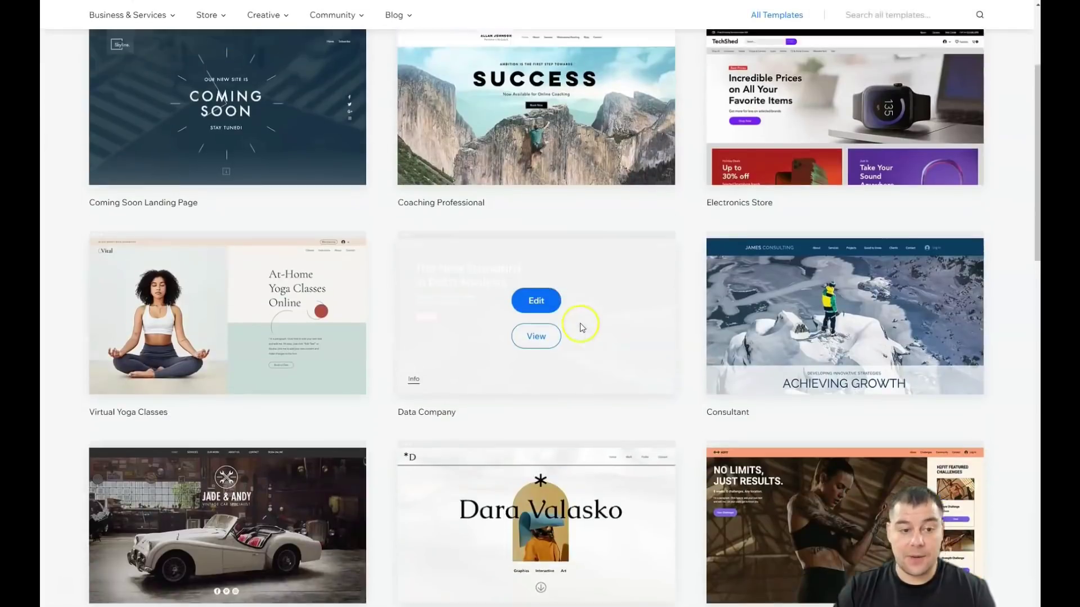
pyautogui.scroll(3, 586, 331)
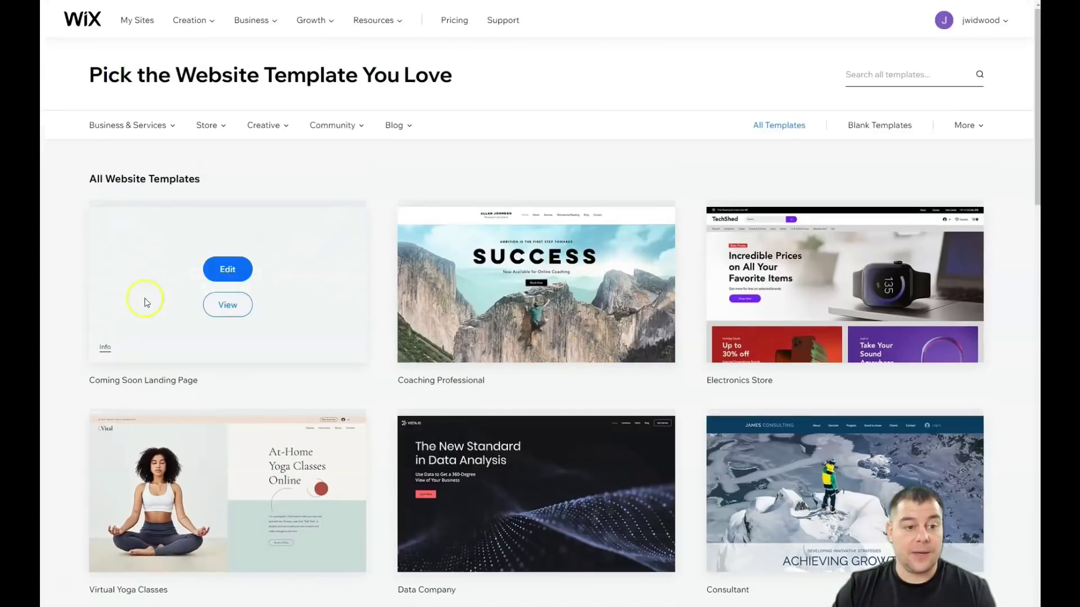
pyautogui.click(226, 269)
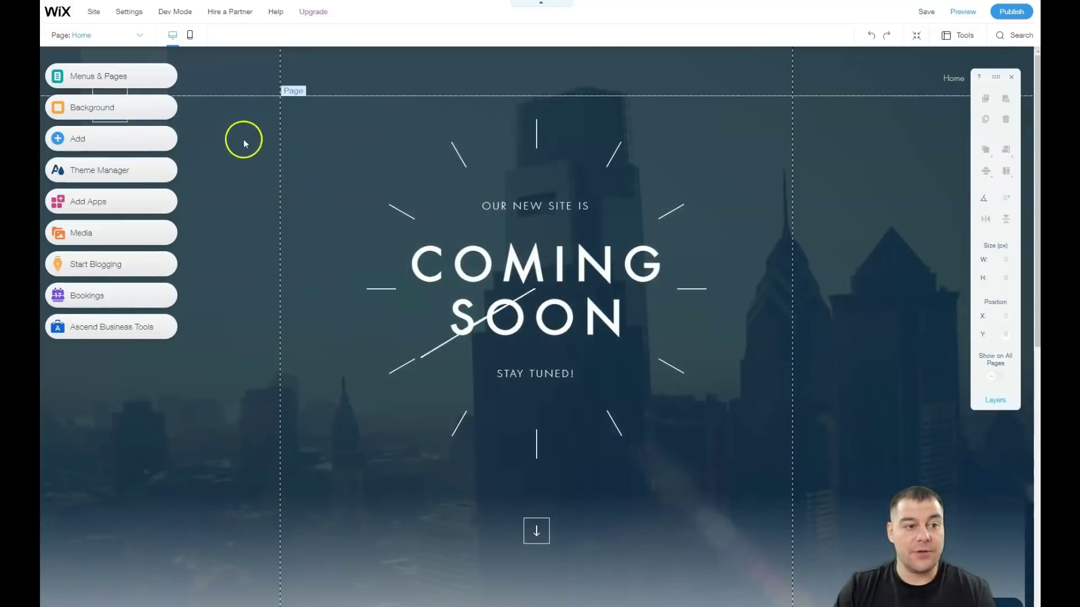
# Look through the Site, Settings and Dev Mode menus, then switch to Zoom Out view.
pyautogui.moveTo(94, 17)
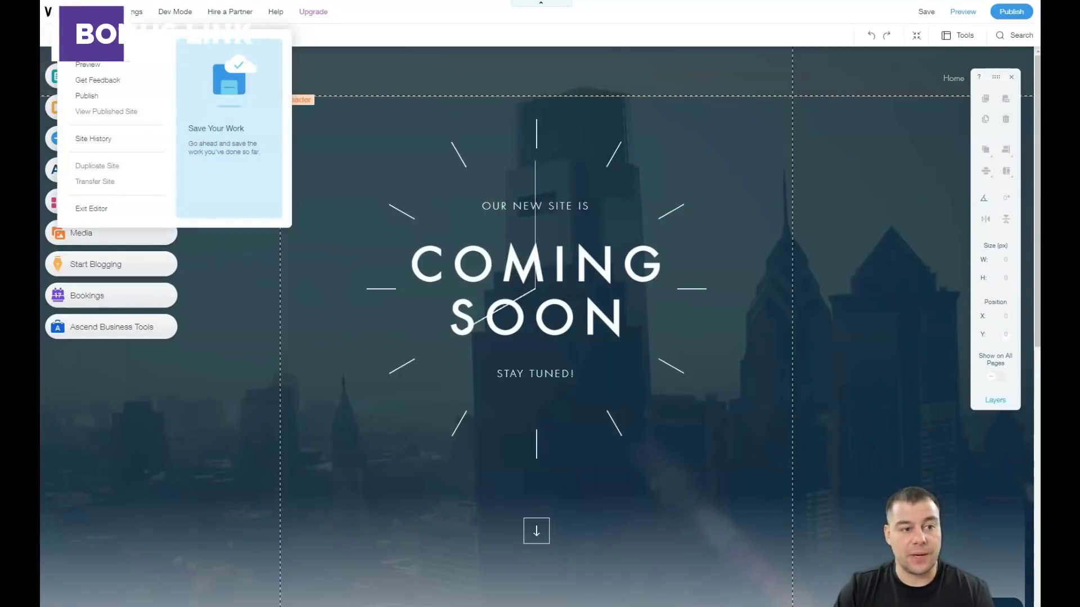
pyautogui.moveTo(129, 11)
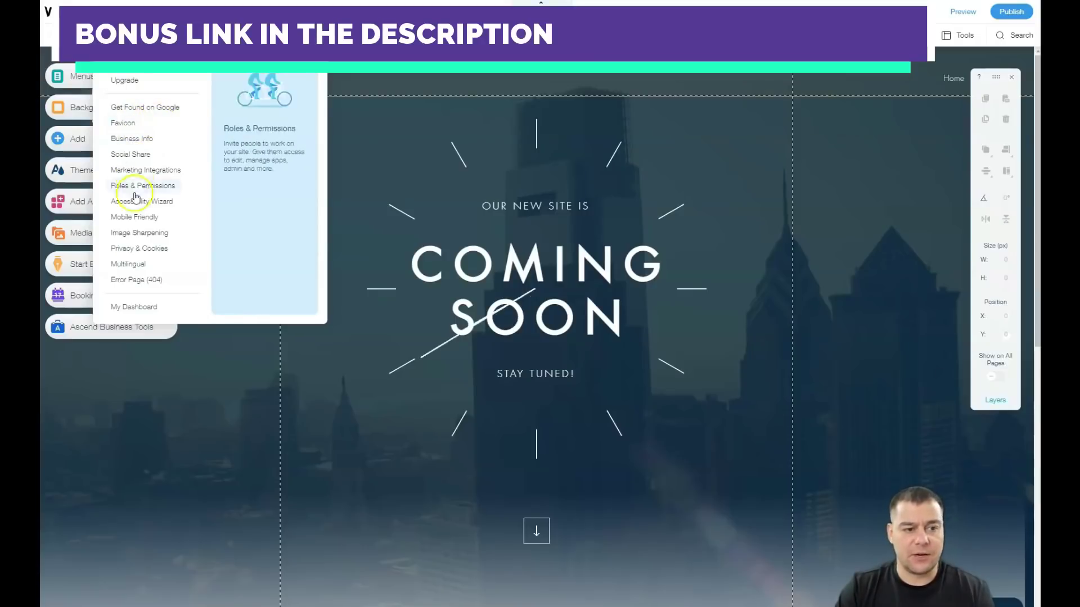
pyautogui.moveTo(272, 19)
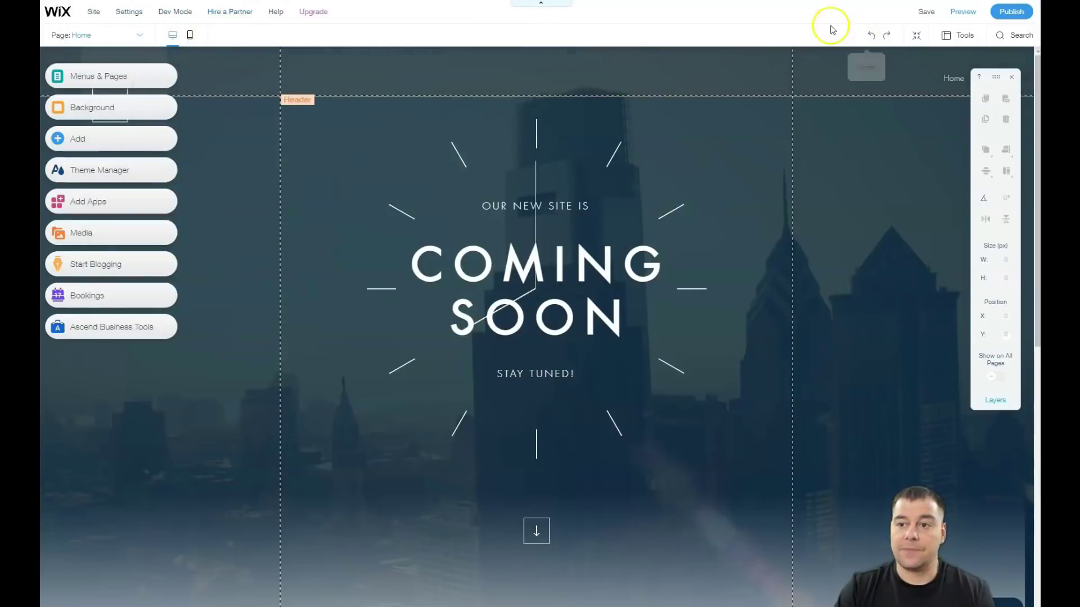
pyautogui.click(887, 36)
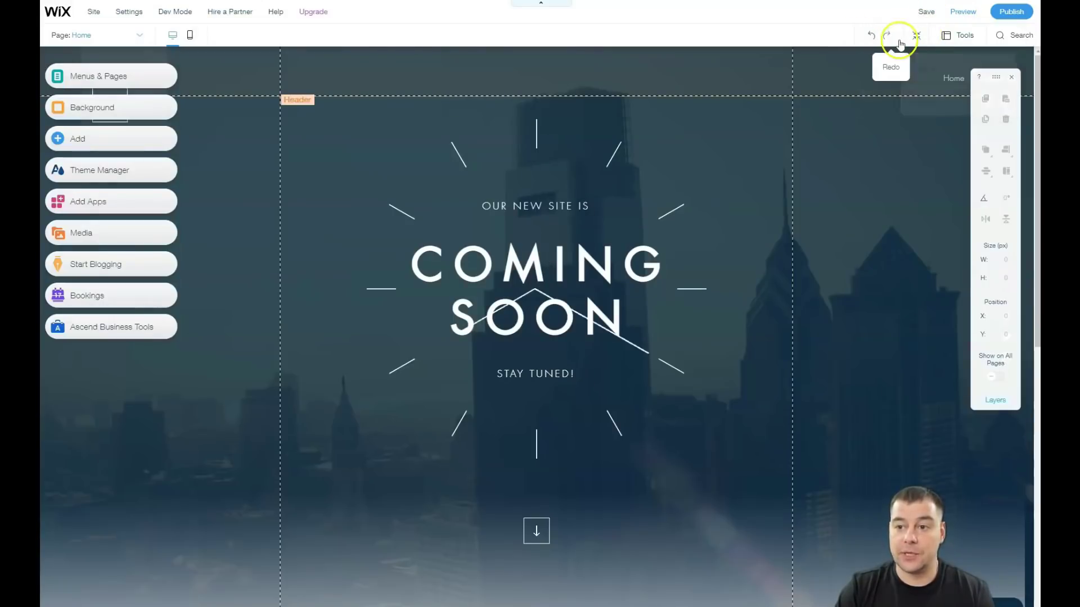
pyautogui.click(916, 37)
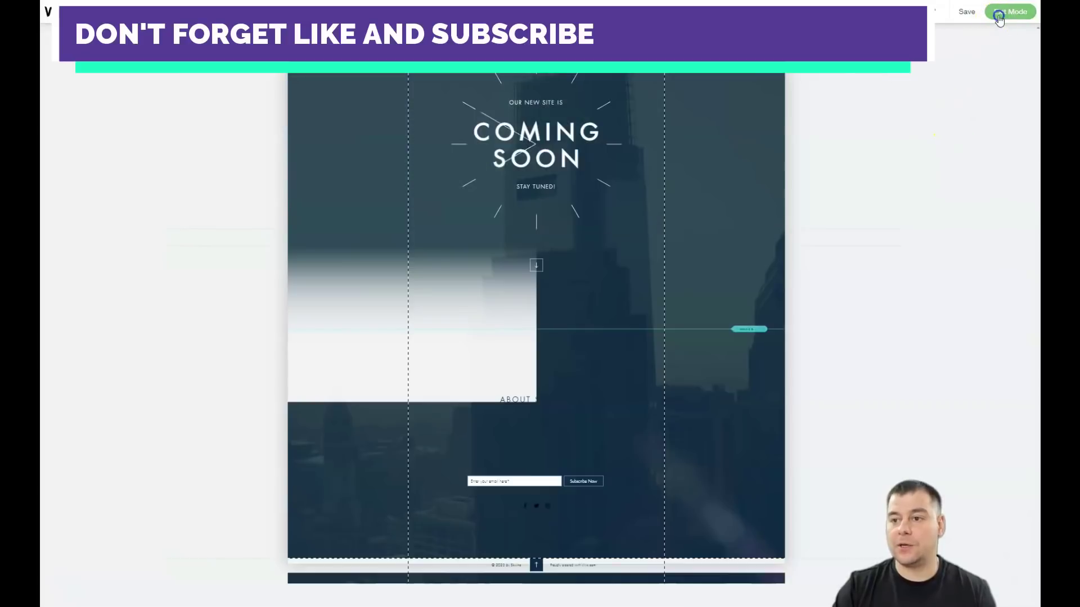
# Exit Zoom Out mode and scroll to the About Skyline section and back.
pyautogui.click(1009, 11)
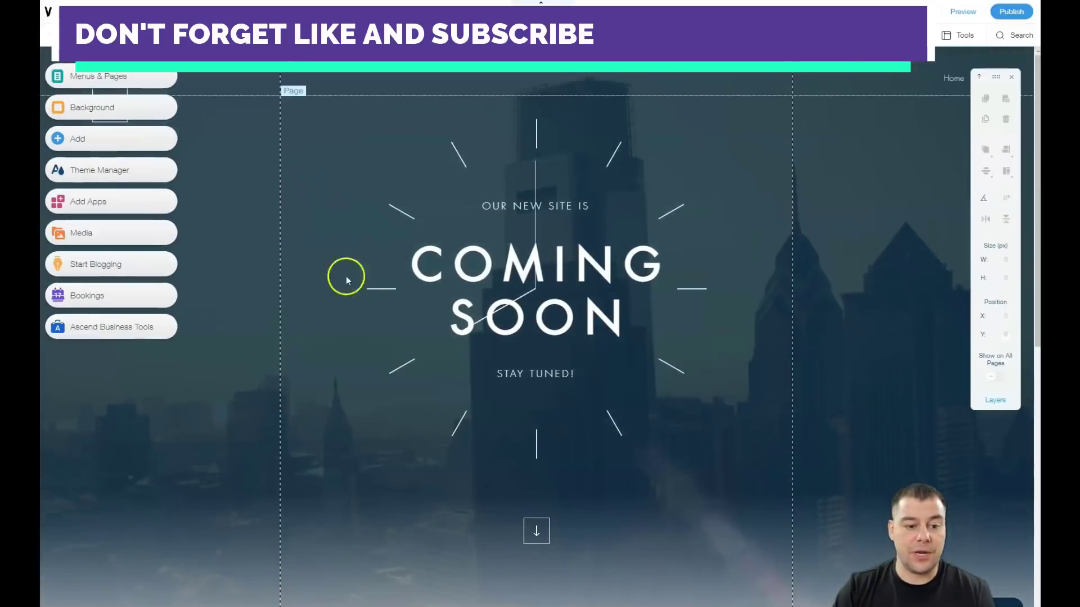
pyautogui.scroll(-5, 367, 284)
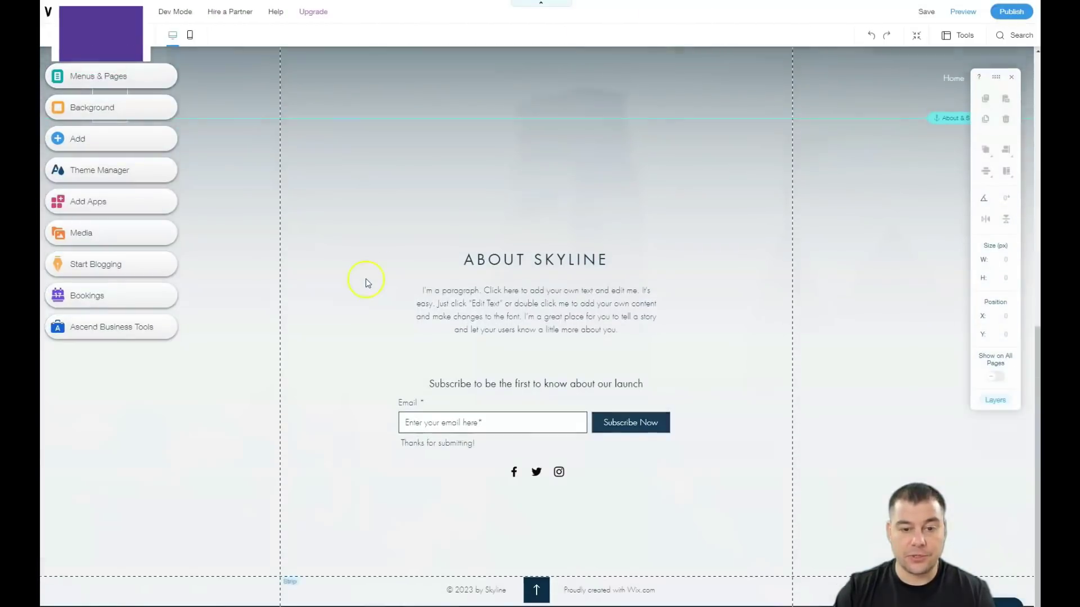
pyautogui.scroll(8, 366, 279)
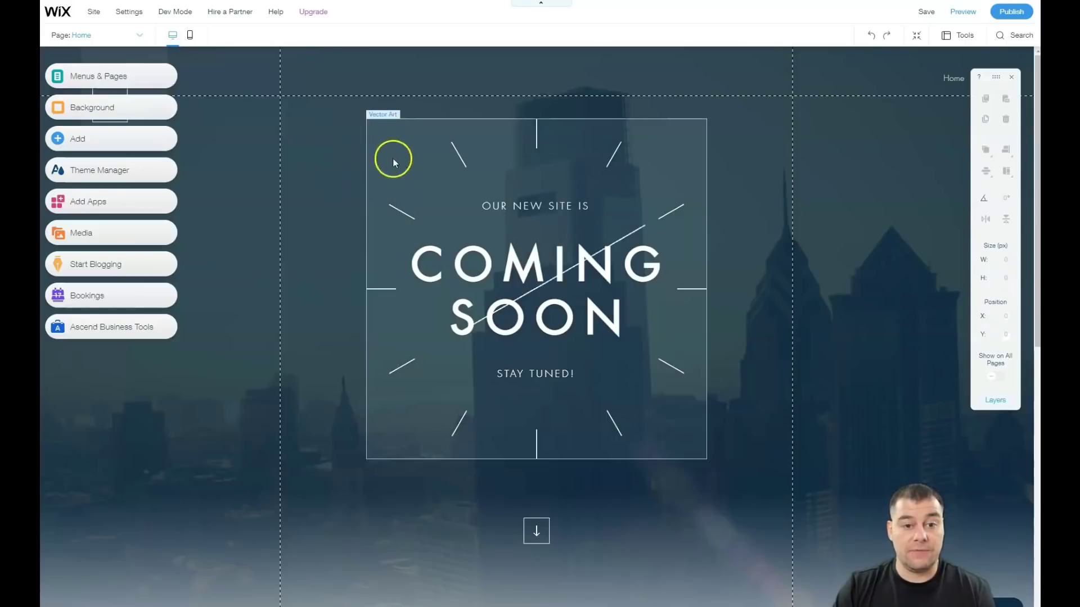
# Delete the decorative image and the Vector Art starburst from the hero section.
pyautogui.rightClick(424, 168)
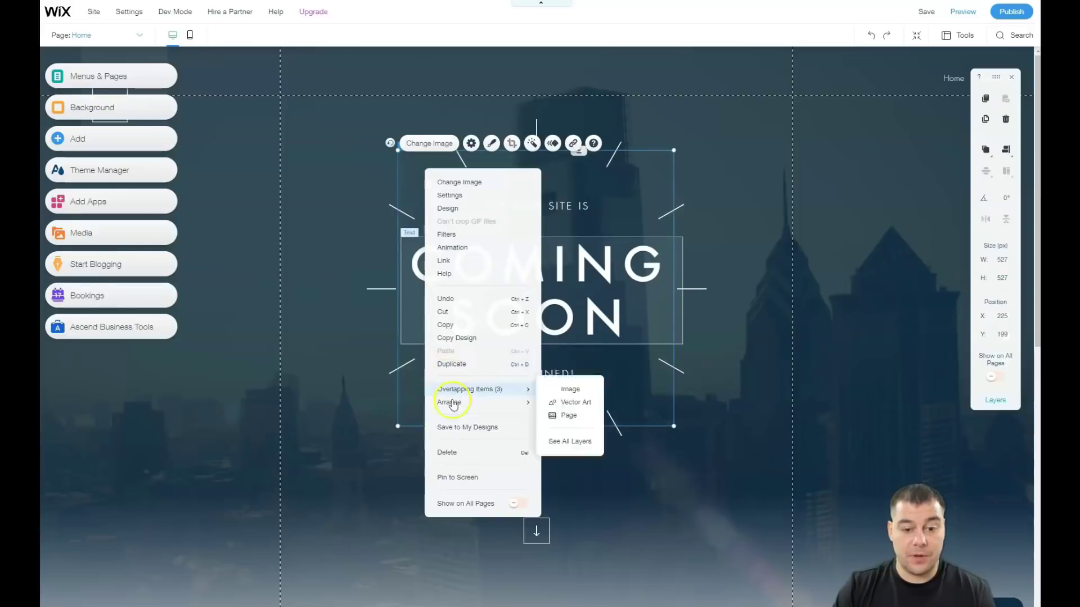
pyautogui.click(463, 454)
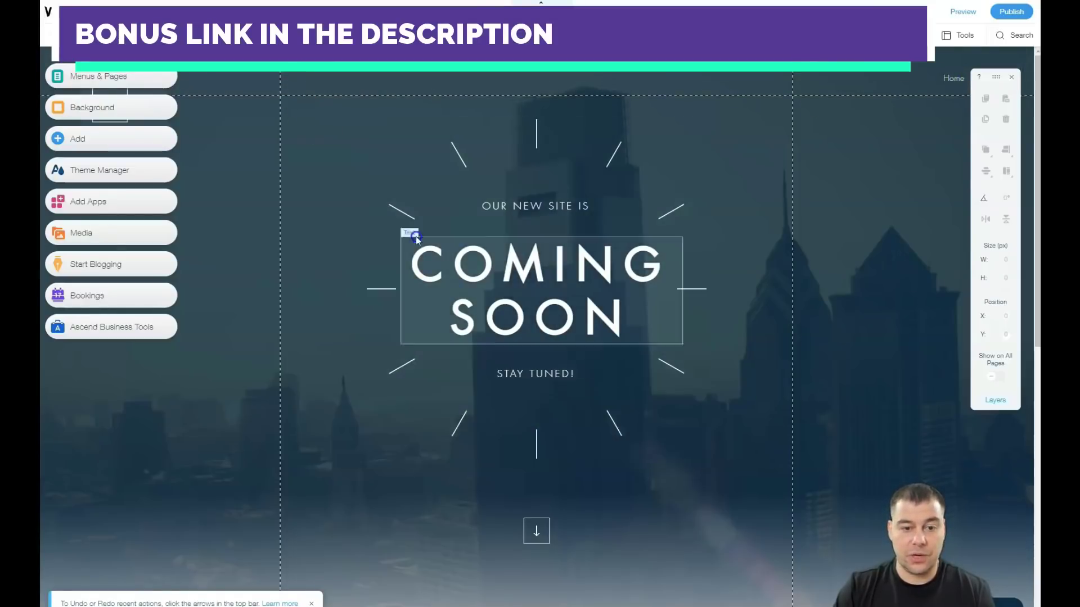
pyautogui.rightClick(409, 154)
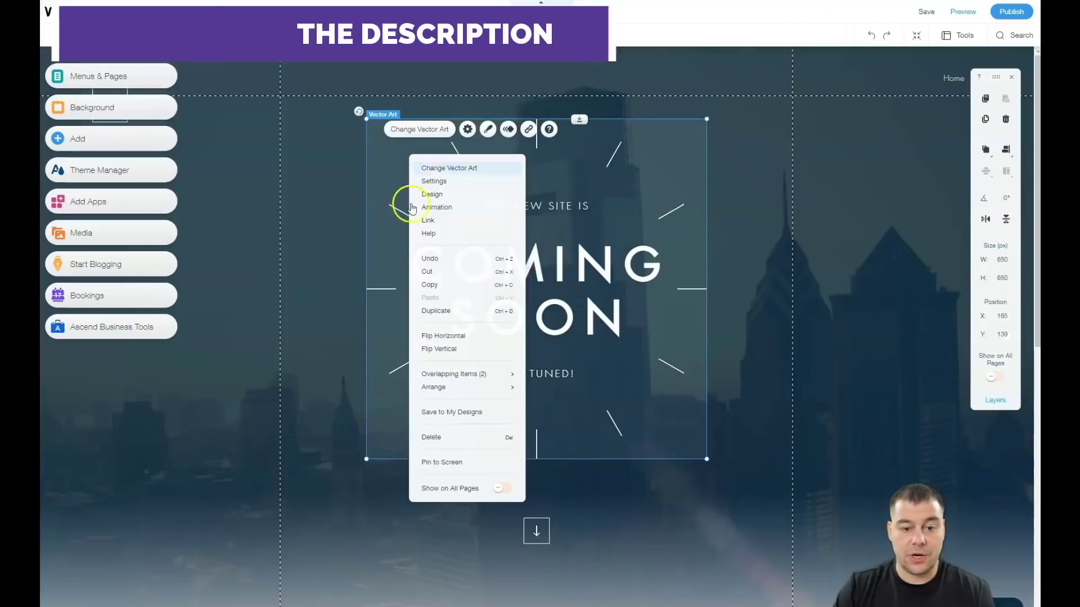
pyautogui.click(434, 442)
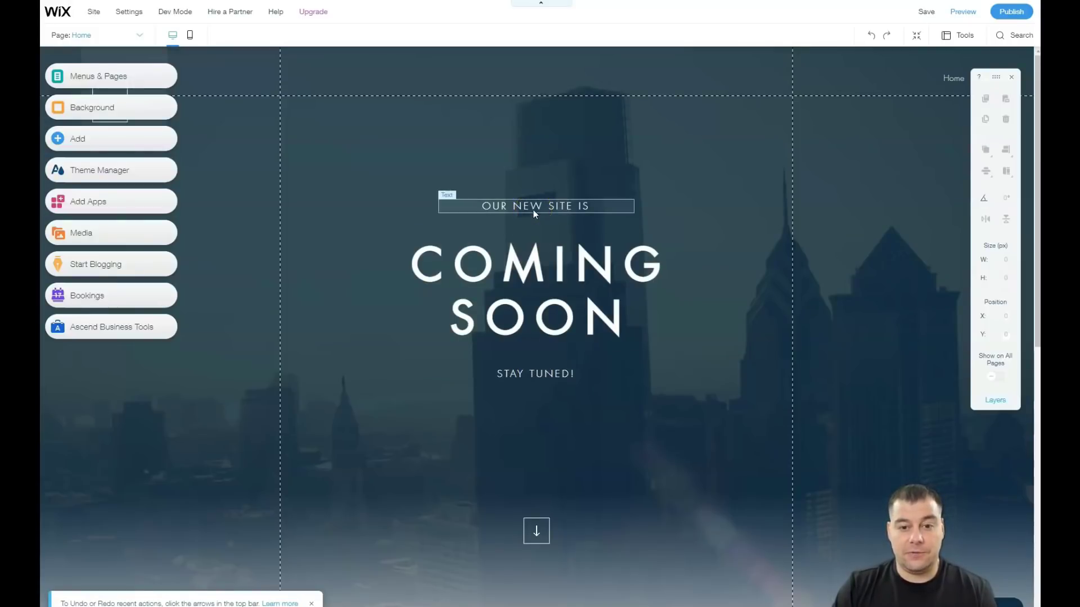
# Move OUR NEW SITE IS up-left, raise COMING SOON, and place STAY TUNED! between COMING and SOON.
pyautogui.moveTo(533, 210); pyautogui.dragTo(399, 177)
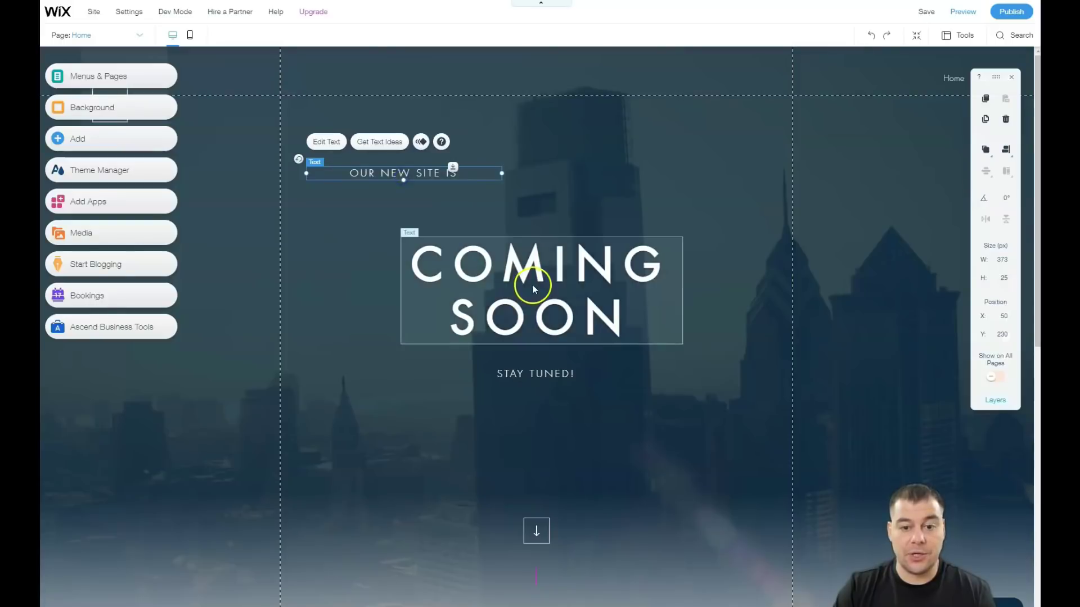
pyautogui.moveTo(520, 274); pyautogui.dragTo(517, 228)
pyautogui.moveTo(523, 374); pyautogui.dragTo(659, 385)
pyautogui.scroll(-2, 436, 366)
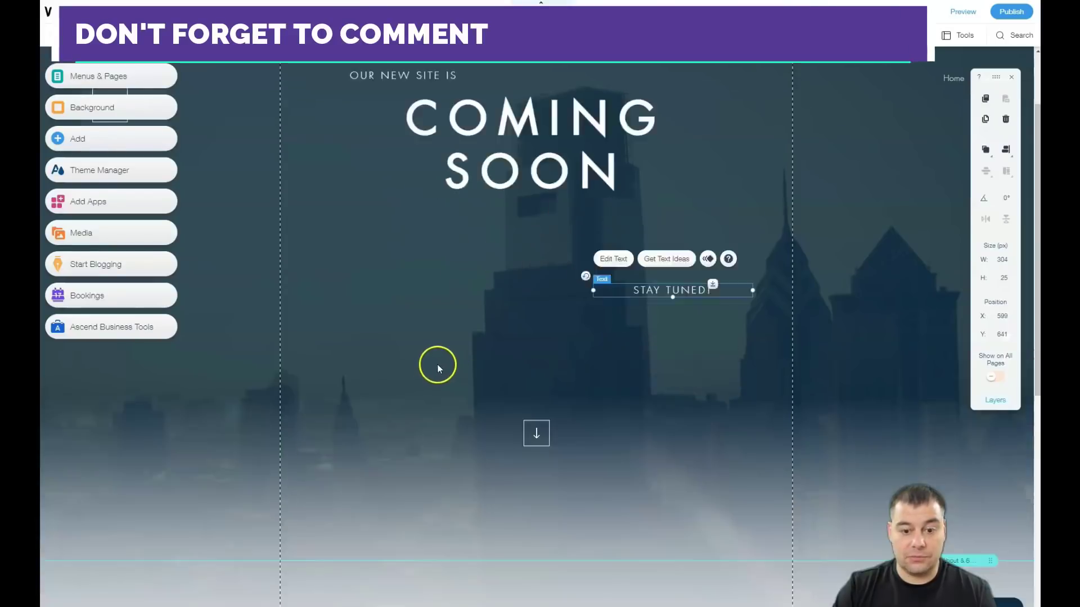
pyautogui.scroll(-2, 478, 365)
pyautogui.scroll(4, 523, 354)
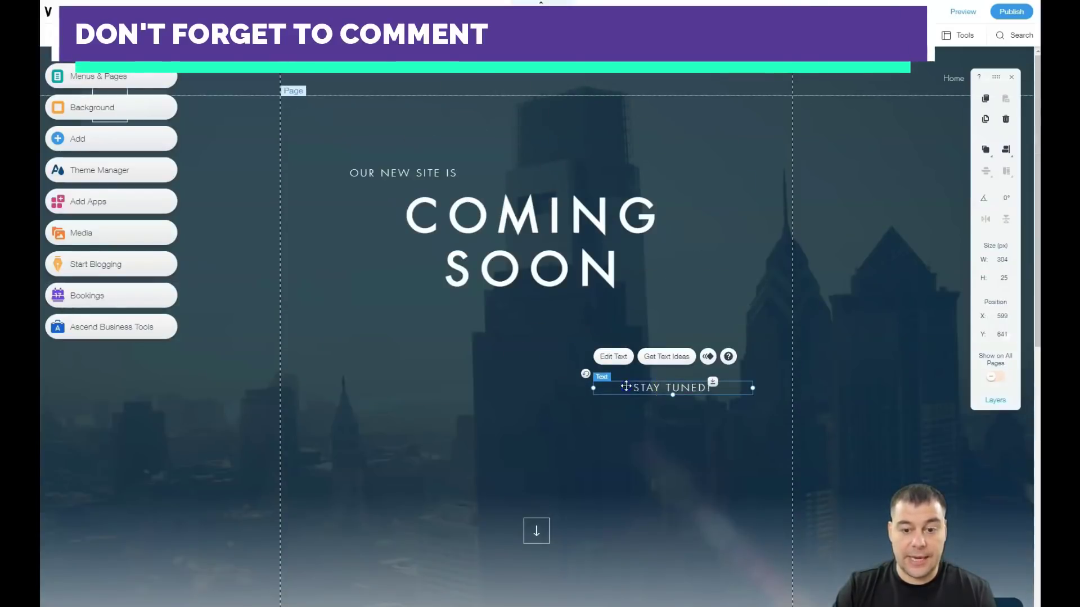
pyautogui.moveTo(609, 386); pyautogui.dragTo(513, 257)
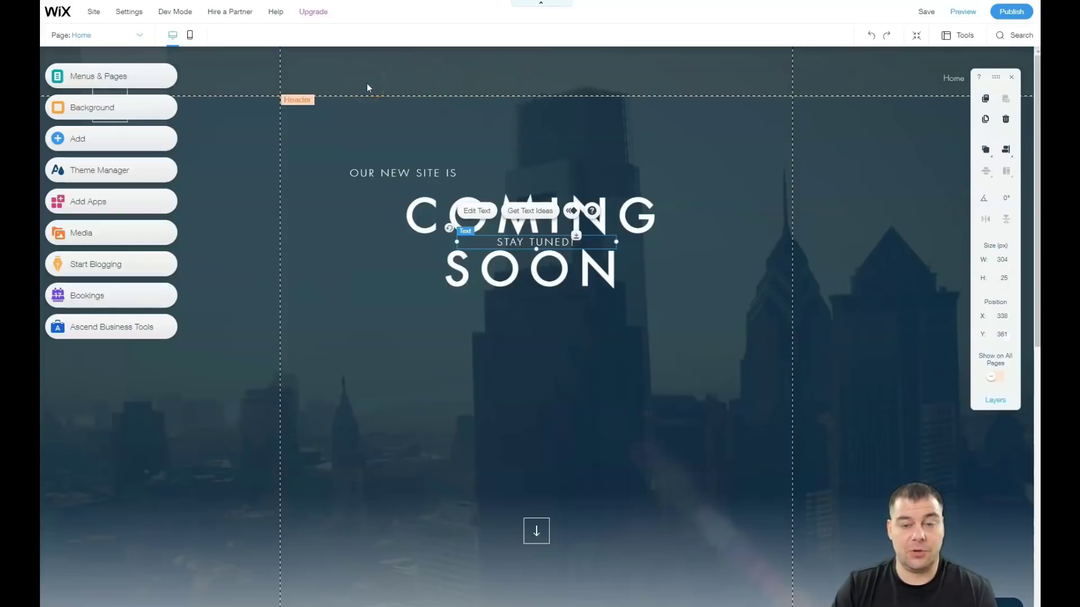
pyautogui.click(337, 83)
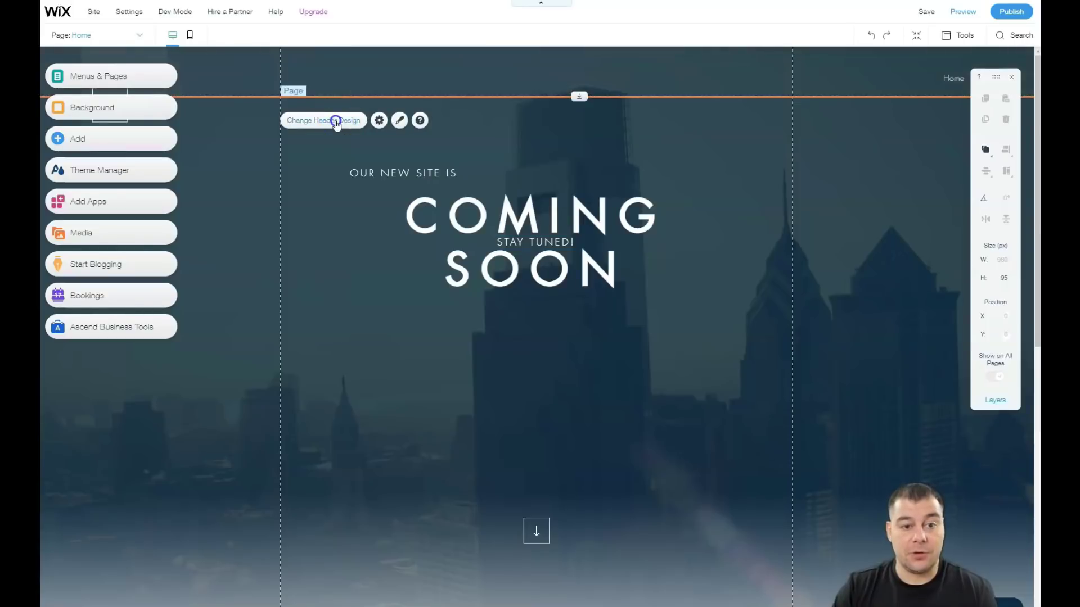
pyautogui.click(336, 122)
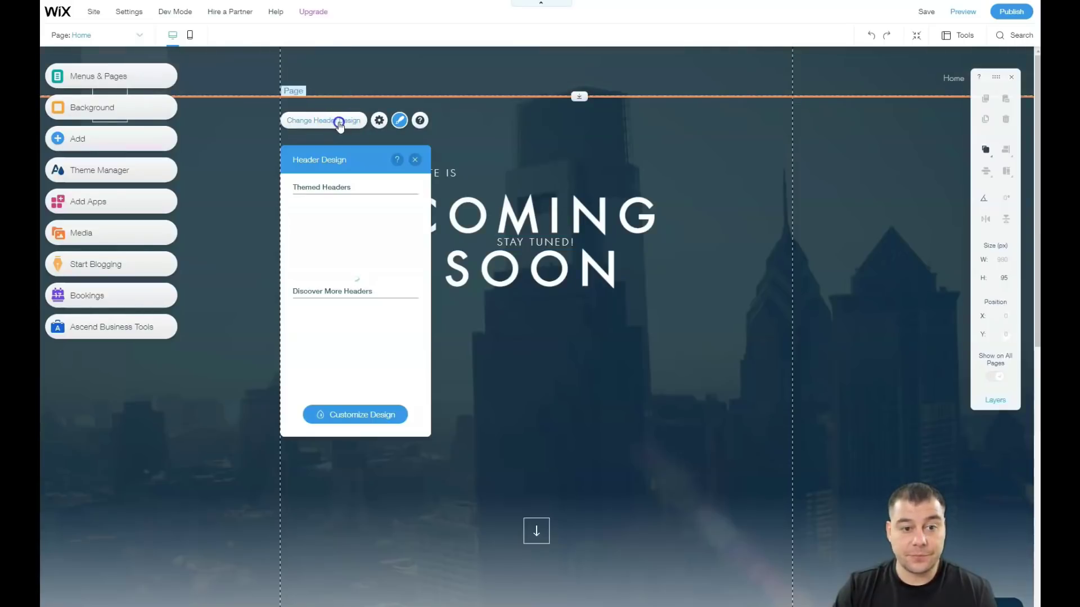
pyautogui.click(356, 256)
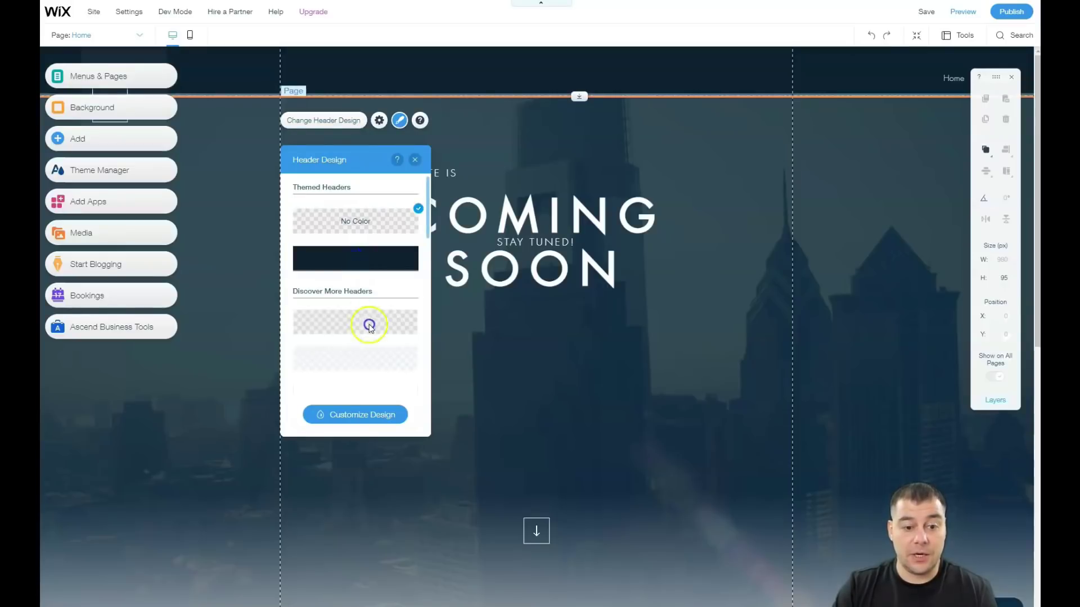
pyautogui.scroll(-3, 368, 326)
pyautogui.click(359, 270)
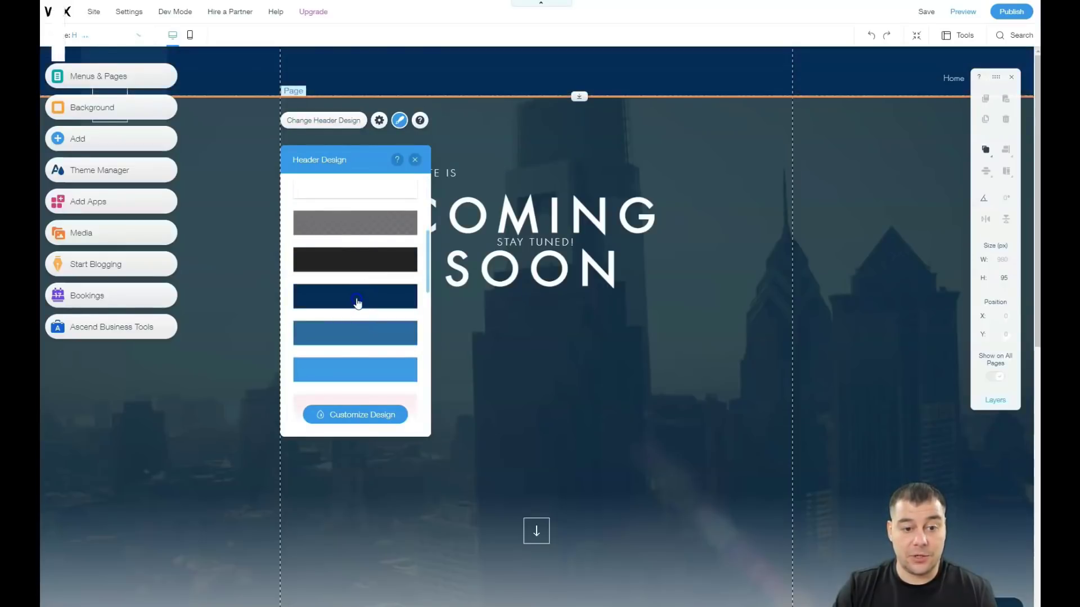
pyautogui.scroll(-3, 361, 295)
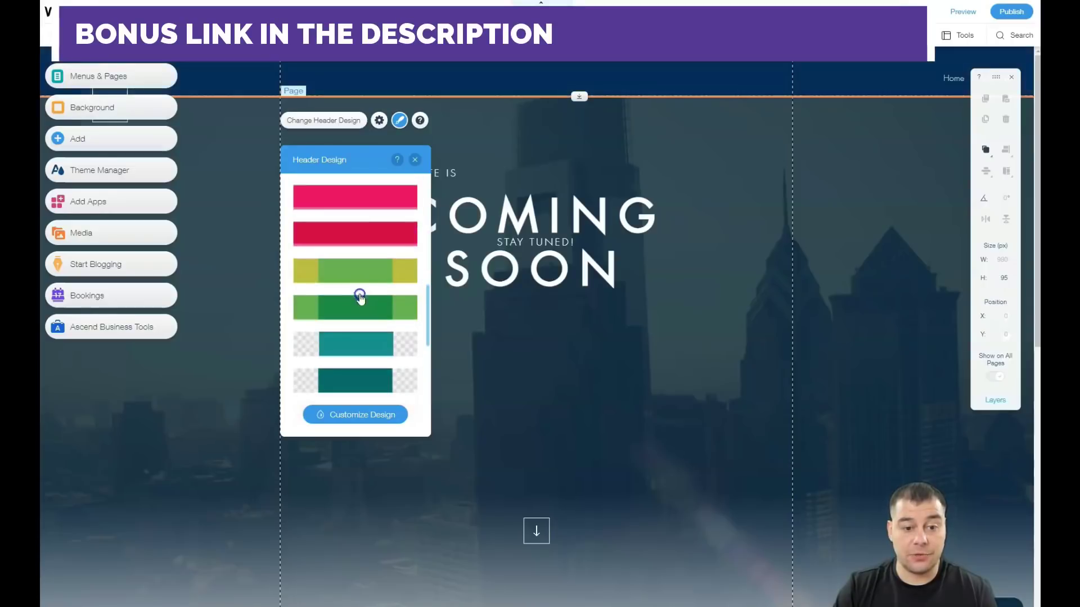
pyautogui.click(354, 341)
pyautogui.scroll(-3, 354, 326)
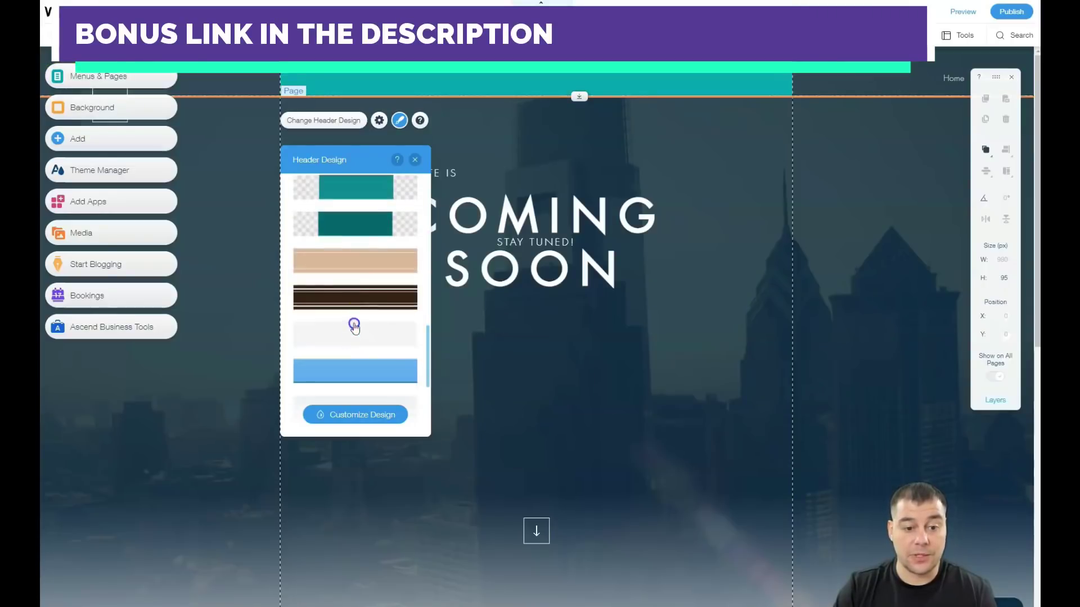
pyautogui.click(359, 301)
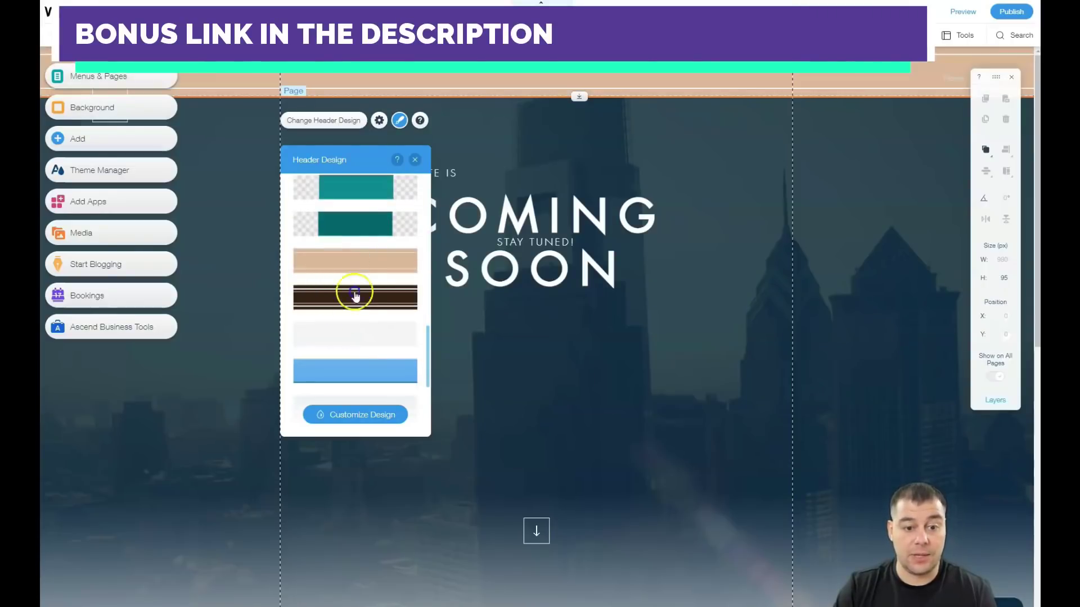
pyautogui.click(354, 340)
pyautogui.click(355, 372)
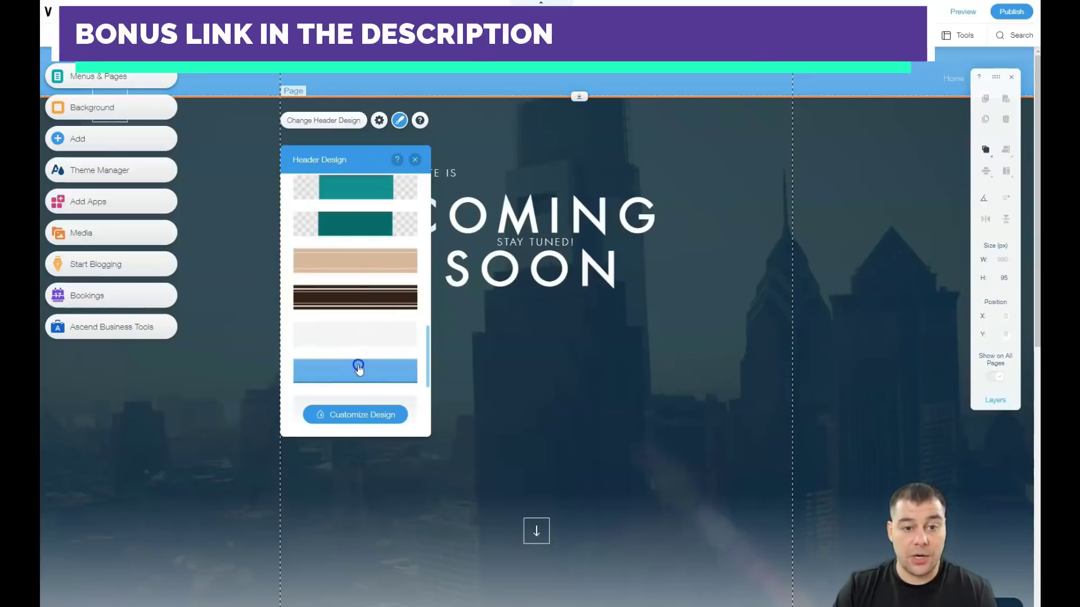
pyautogui.scroll(-3, 357, 349)
pyautogui.click(356, 339)
pyautogui.click(354, 270)
pyautogui.scroll(5, 355, 265)
pyautogui.click(356, 260)
pyautogui.click(351, 220)
pyautogui.click(414, 160)
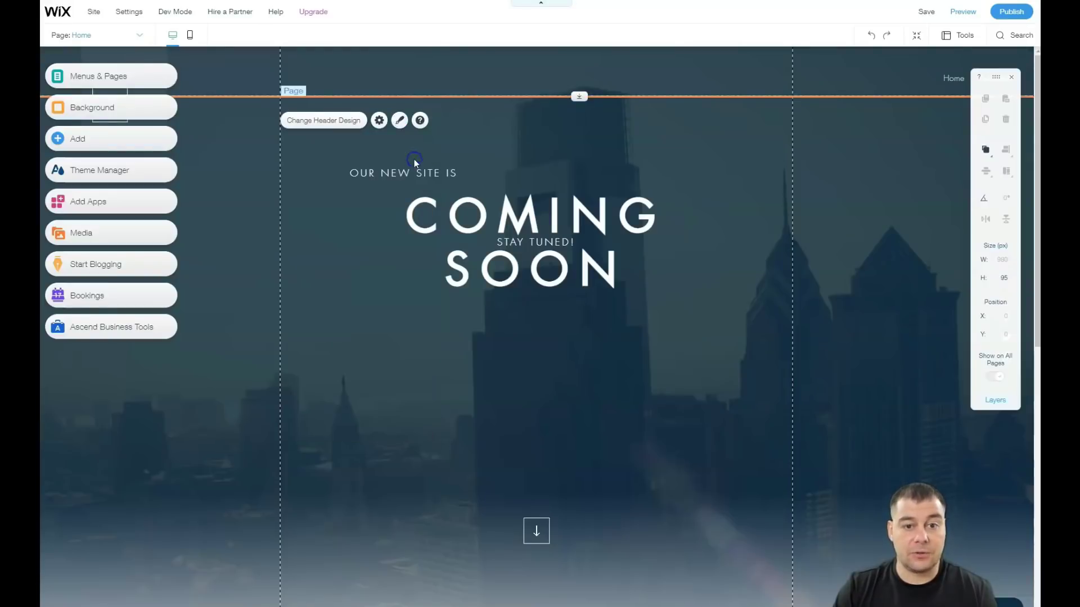
# Unpin the Home/Subscribe menu and drag it into the header at X 454, Y 27.
pyautogui.click(931, 82)
pyautogui.click(831, 83)
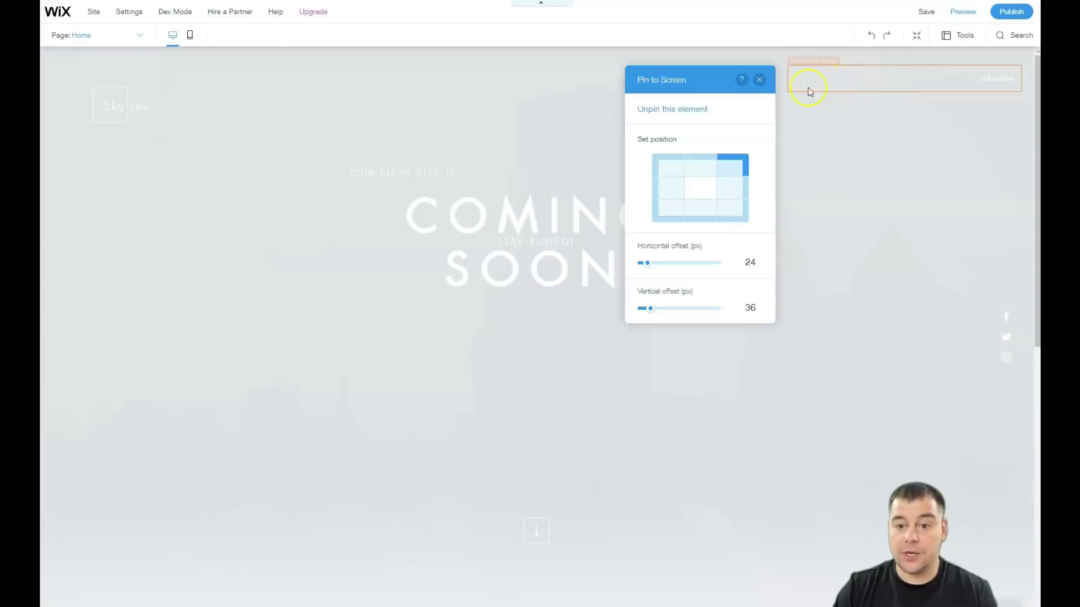
pyautogui.click(666, 109)
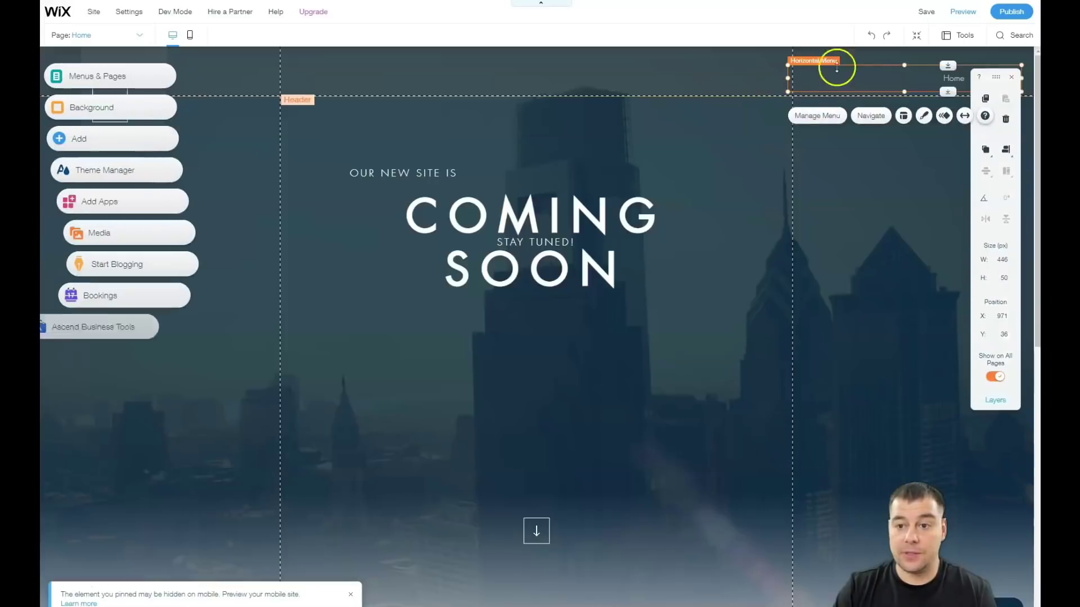
pyautogui.moveTo(841, 68); pyautogui.dragTo(583, 72)
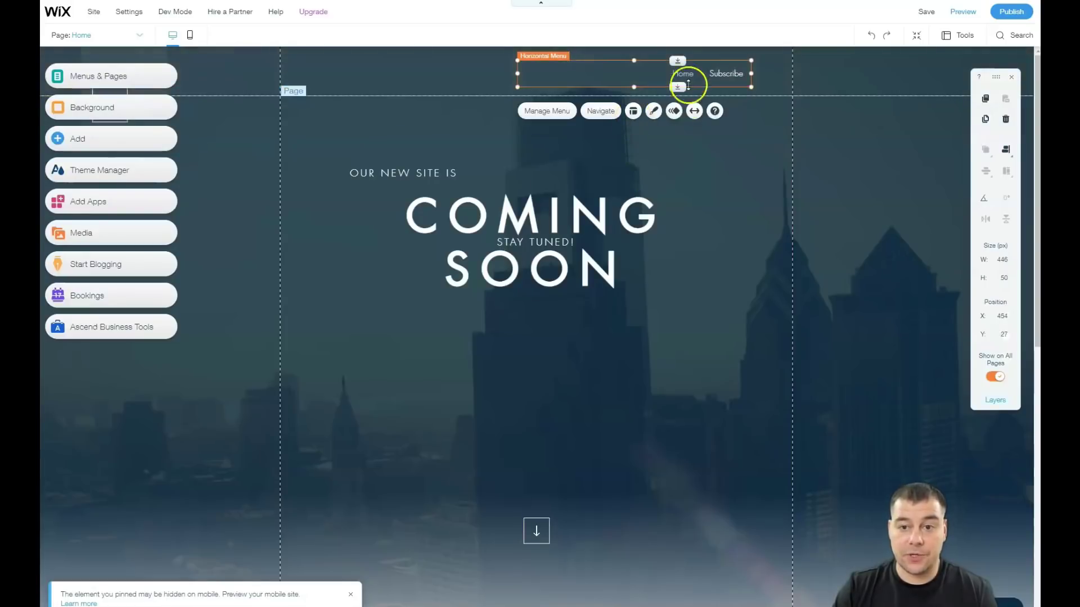
pyautogui.click(587, 414)
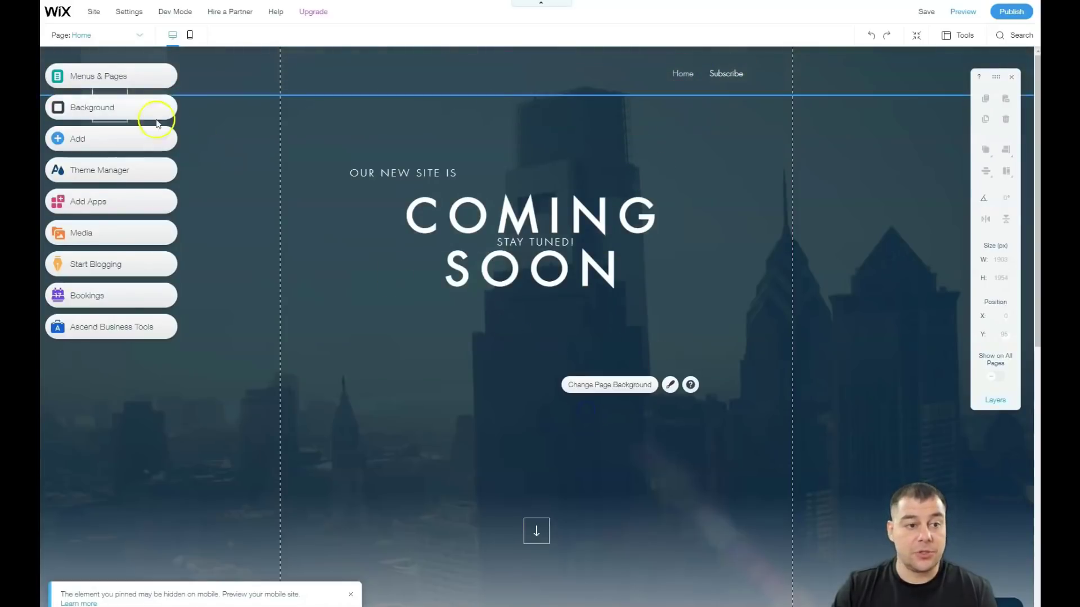
pyautogui.click(96, 82)
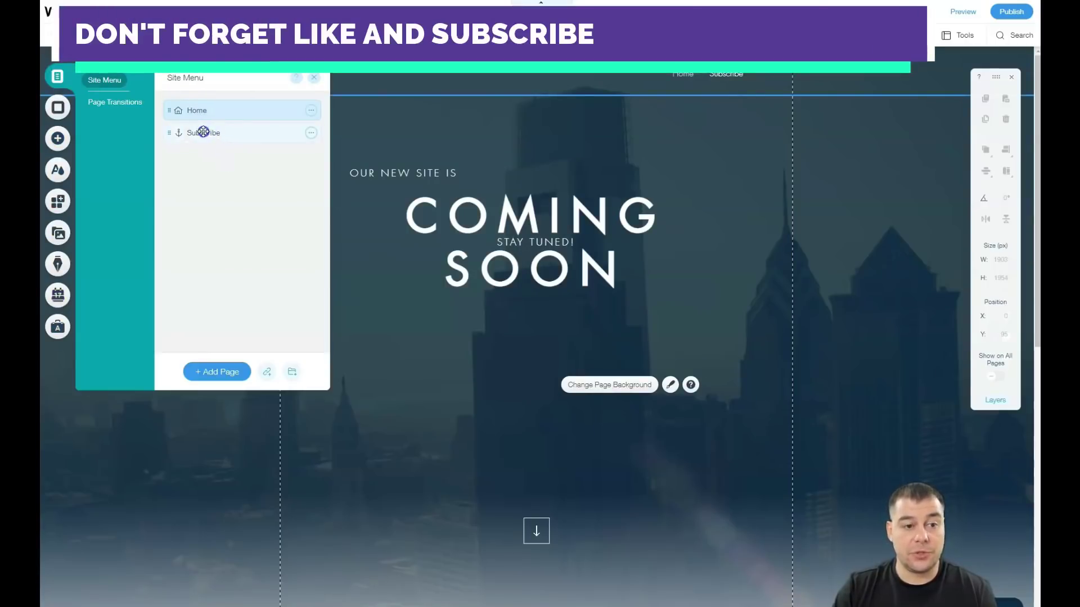
# Open the Home page's Settings and review its Layouts and Permissions tabs.
pyautogui.moveTo(208, 118); pyautogui.dragTo(223, 184)
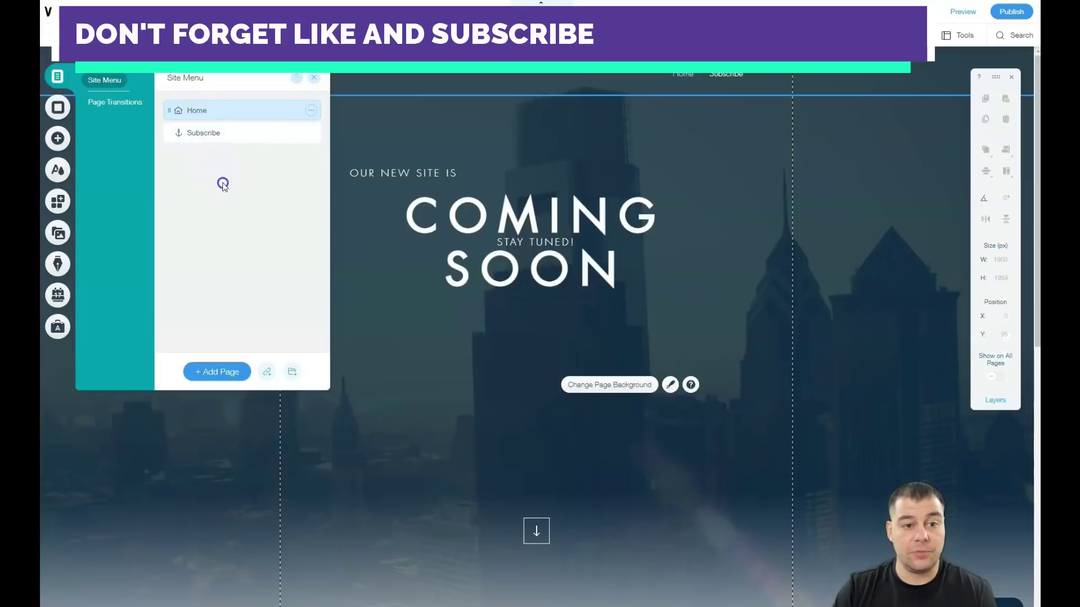
pyautogui.click(312, 111)
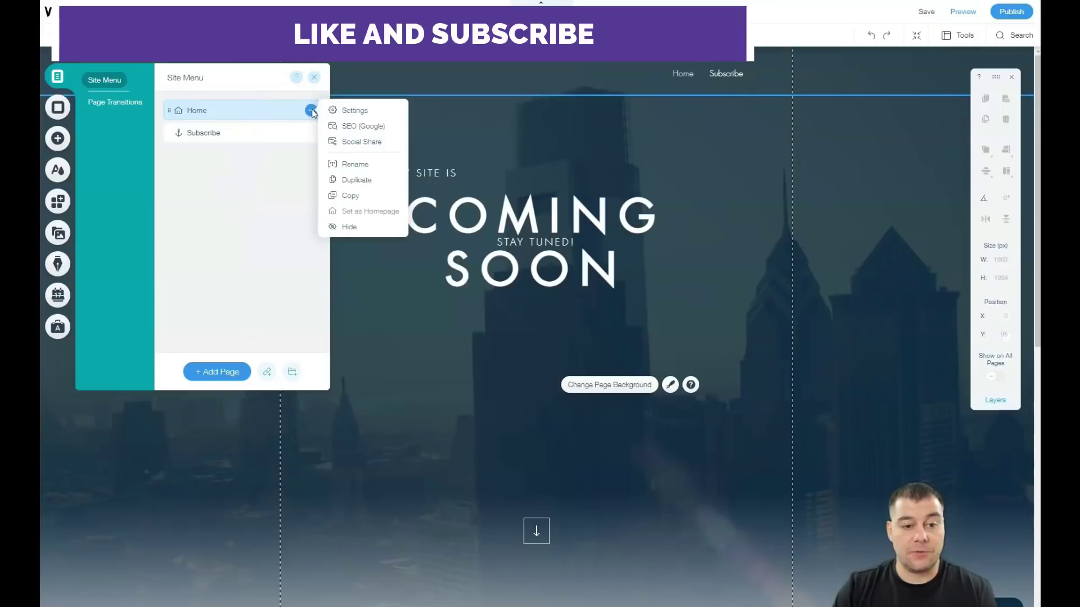
pyautogui.click(351, 111)
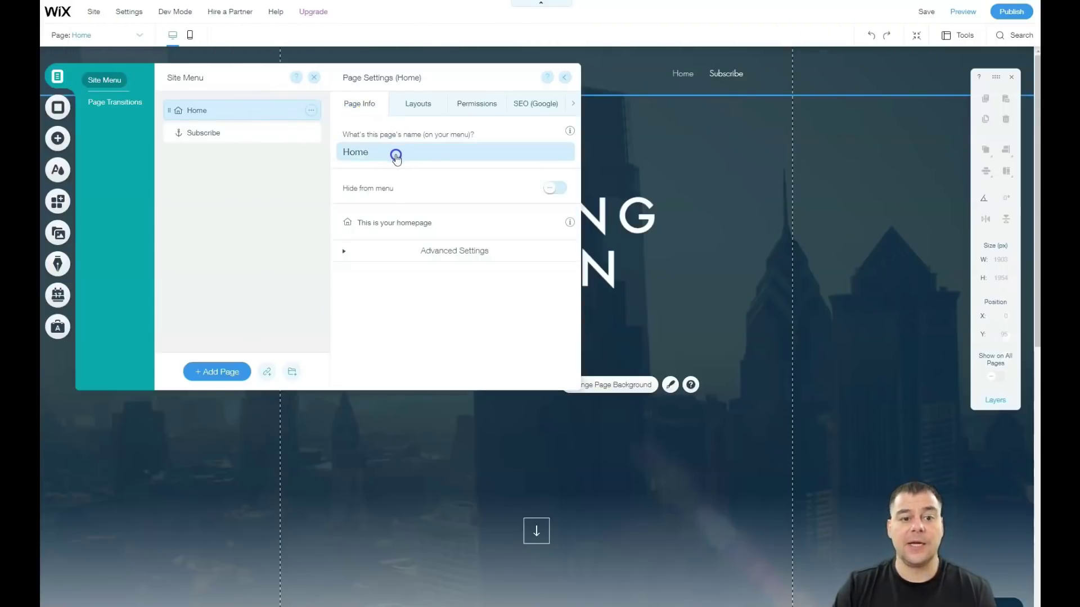
pyautogui.click(413, 105)
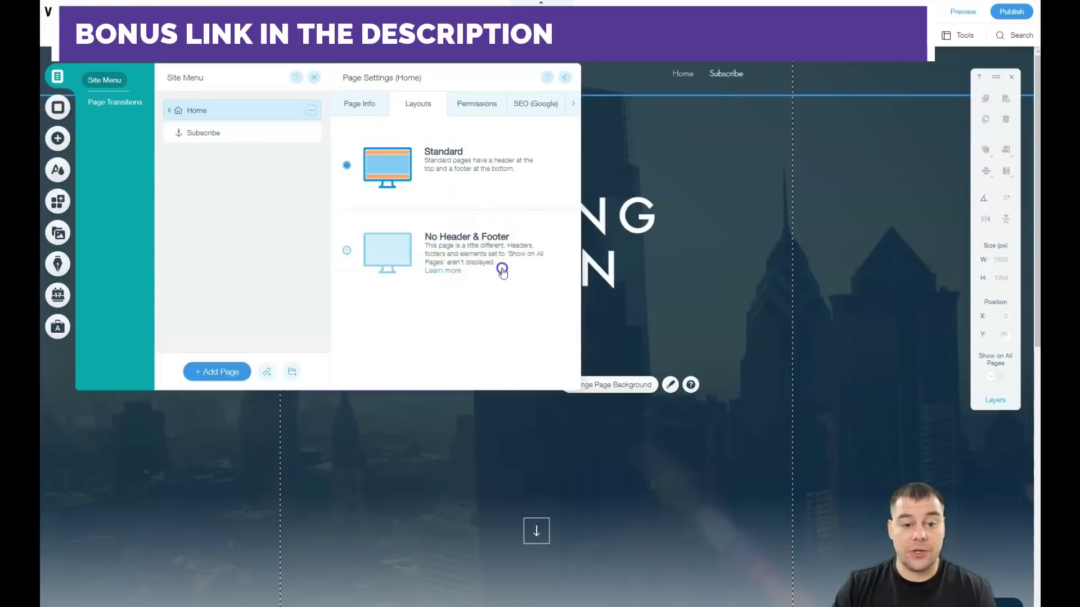
pyautogui.click(473, 110)
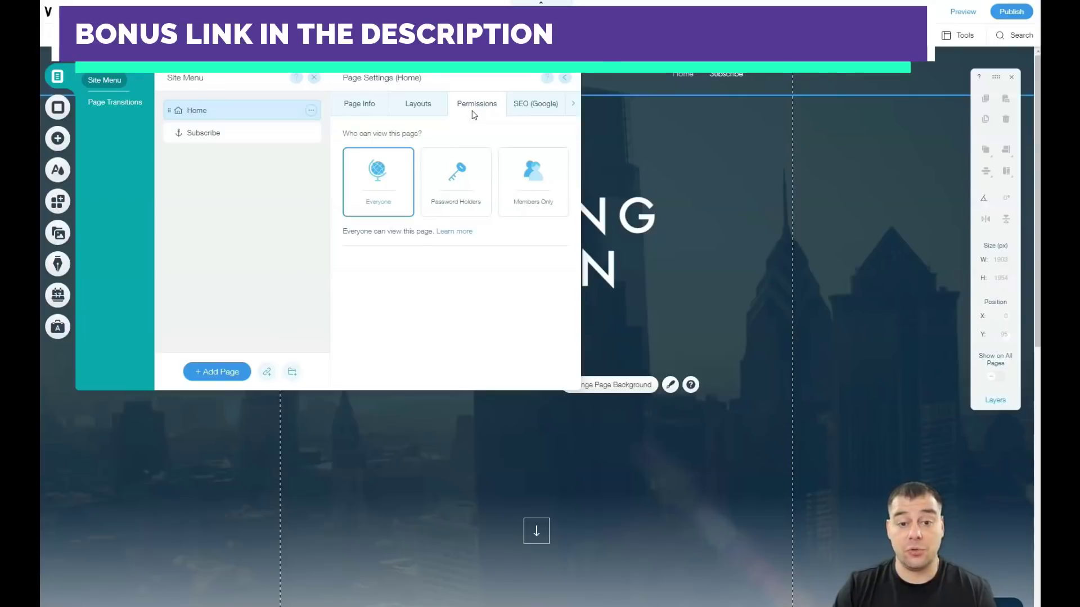
pyautogui.click(534, 194)
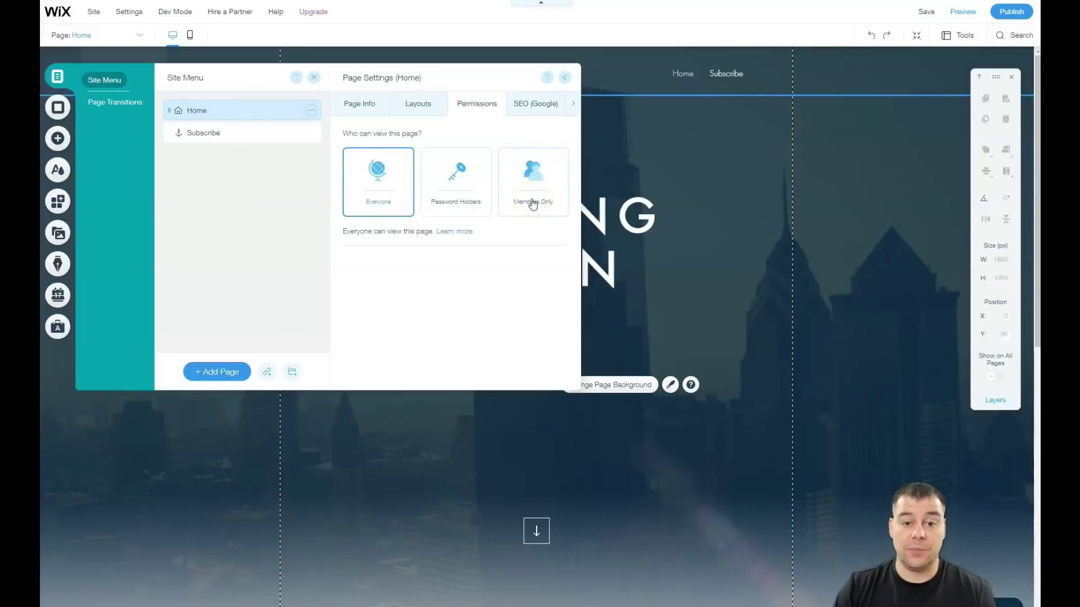
# Review the Home page's SEO (Google) tab, then its Social Share tab.
pyautogui.click(536, 101)
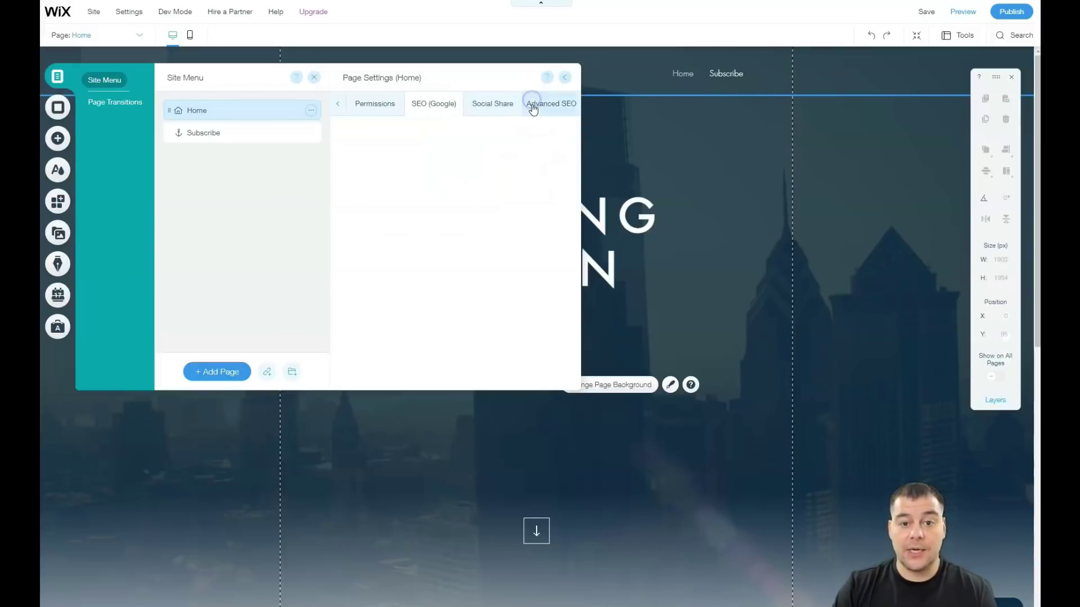
pyautogui.click(428, 114)
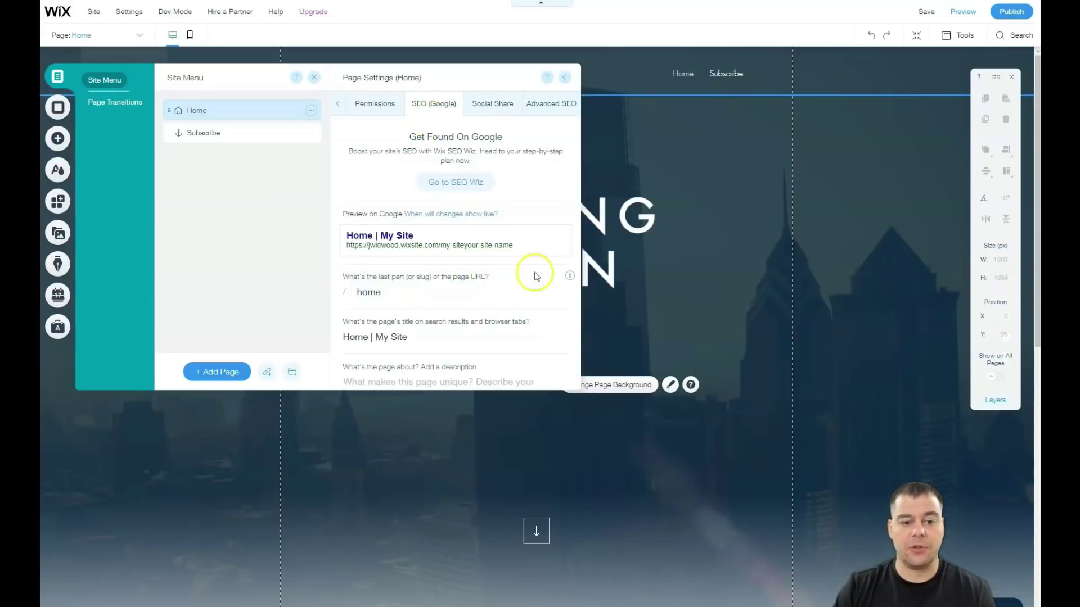
pyautogui.scroll(-2, 517, 270)
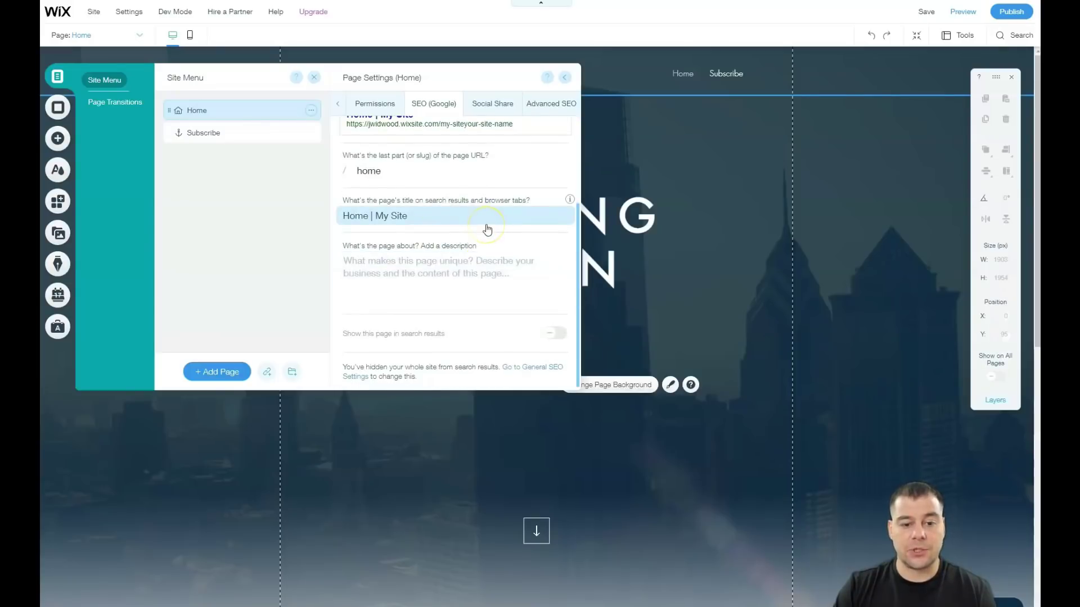
pyautogui.scroll(2, 487, 228)
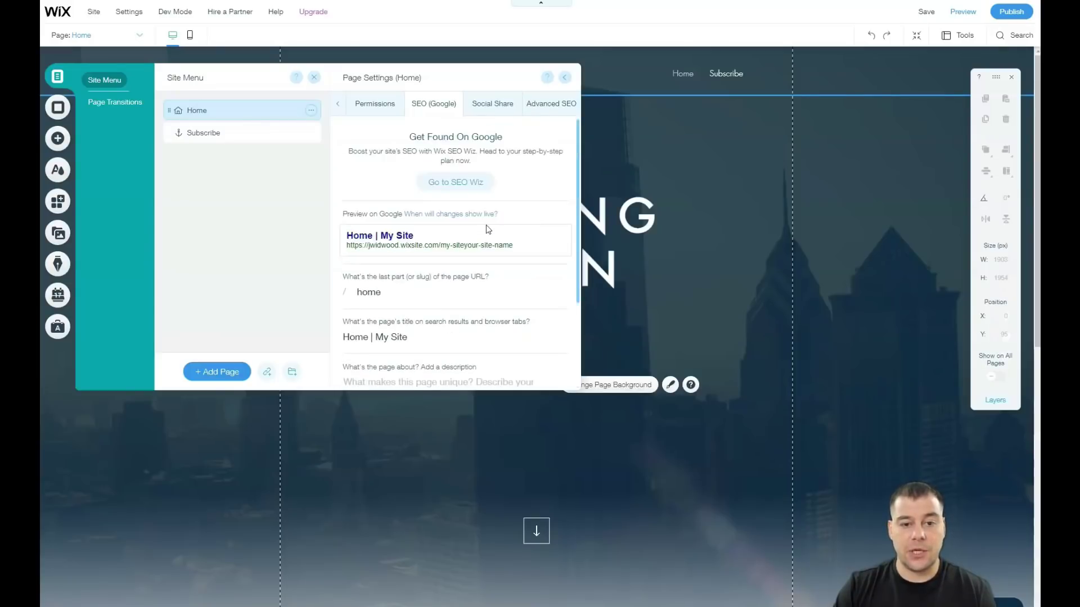
pyautogui.click(487, 105)
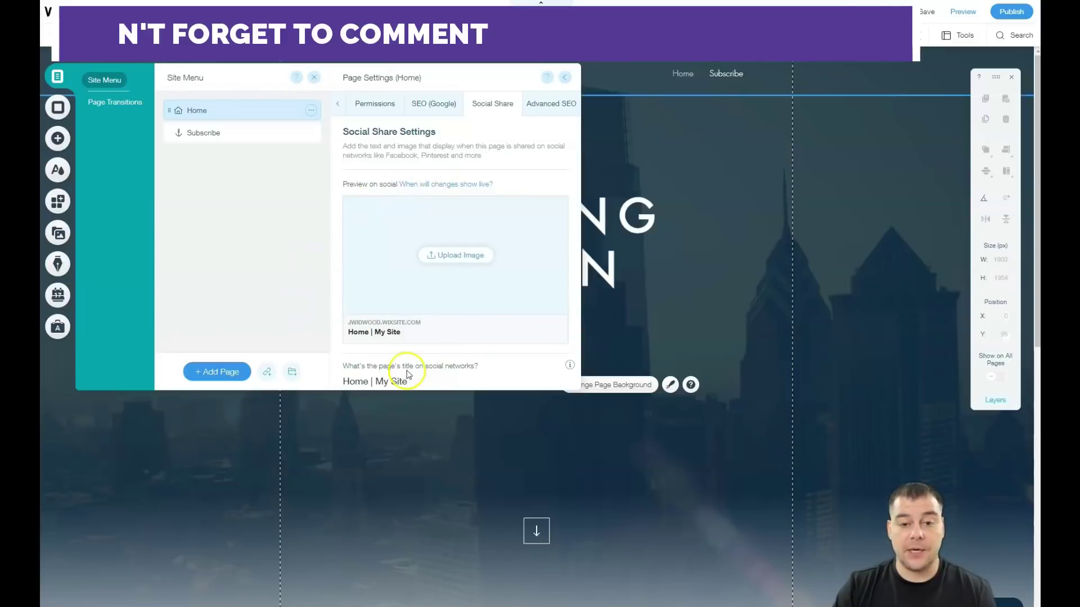
# Check the Page Transitions options, leaving them at Out-In, and close the panel.
pyautogui.click(109, 104)
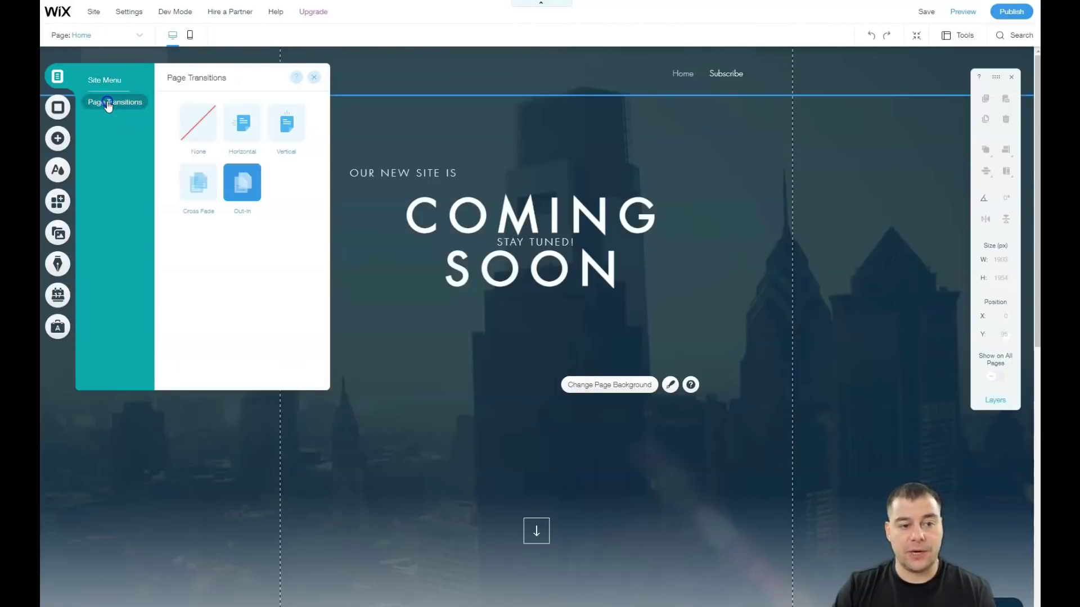
pyautogui.click(109, 81)
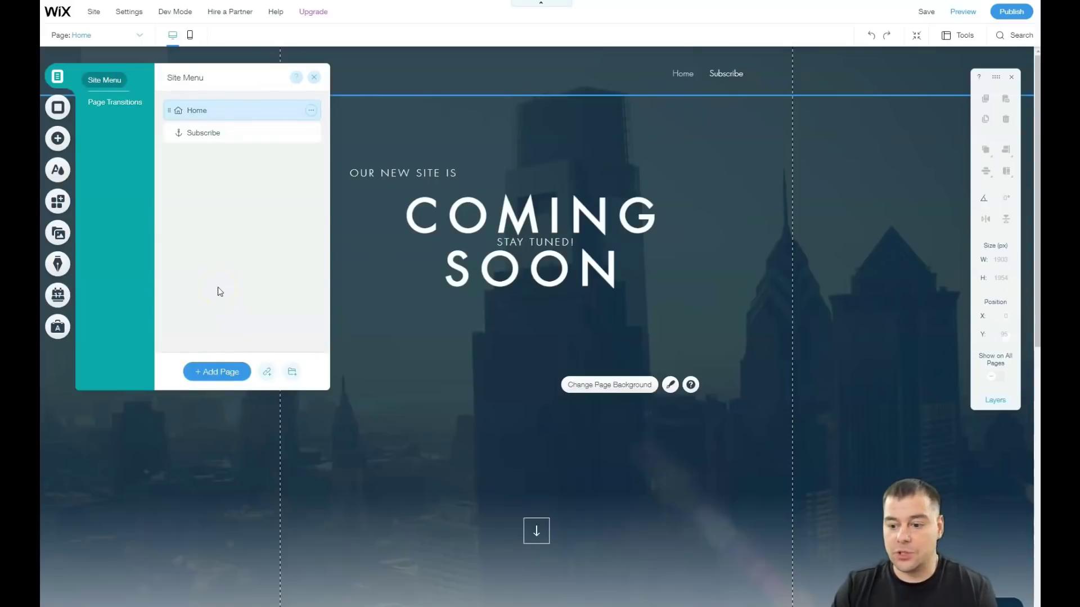
pyautogui.click(210, 366)
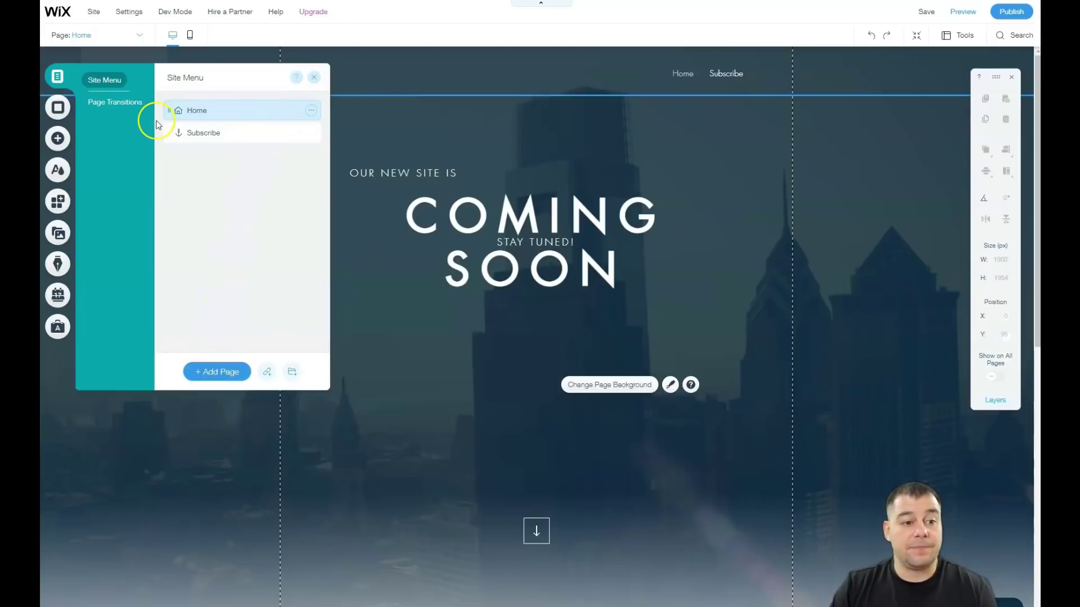
pyautogui.click(113, 104)
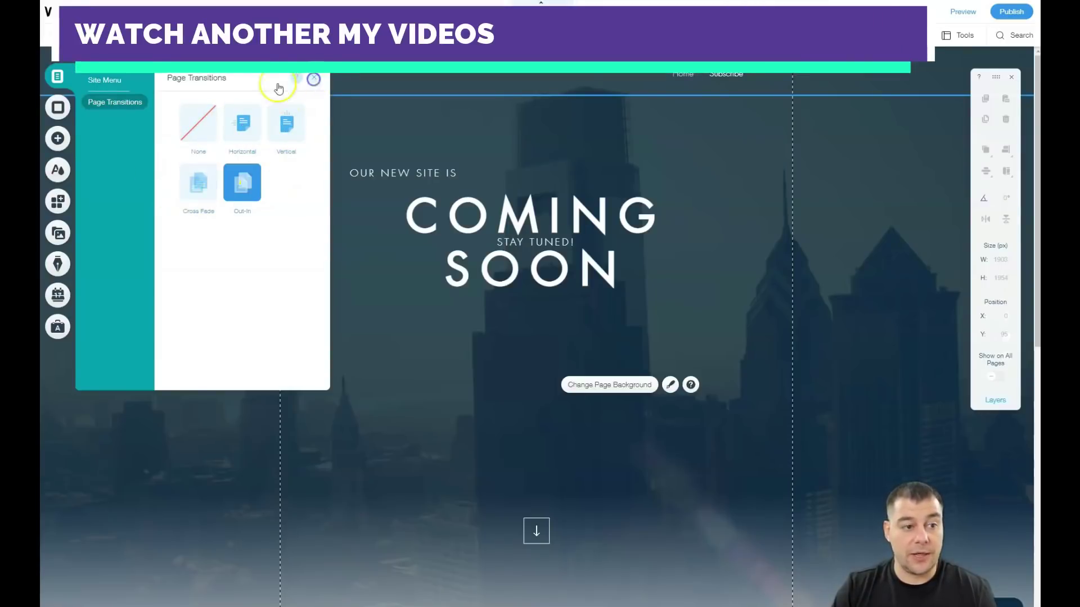
pyautogui.click(314, 81)
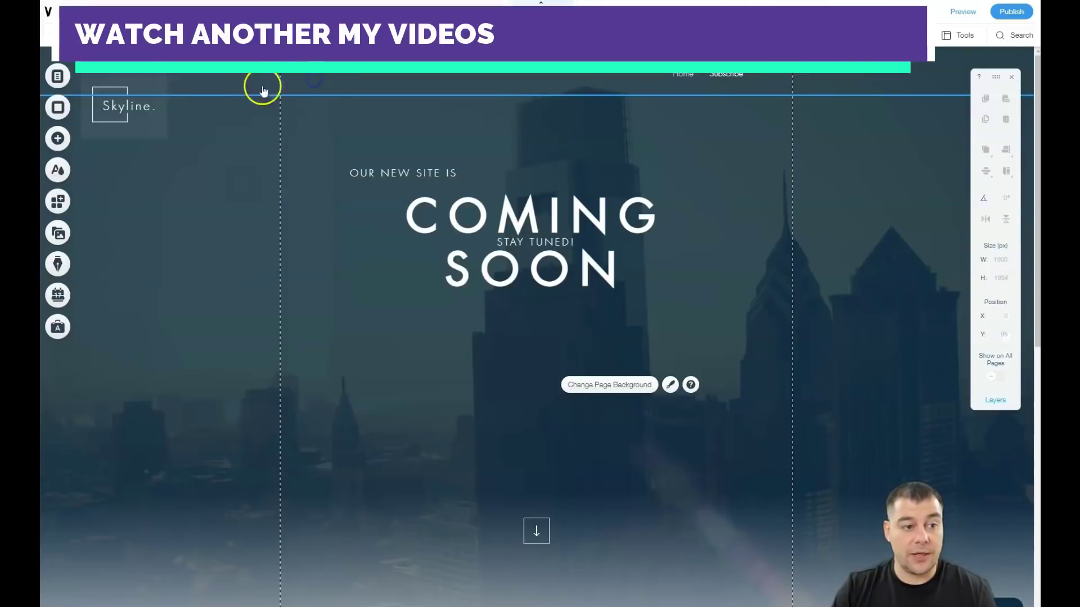
# Replace the dark city skyline page background with the Concrete Building photo.
pyautogui.click(59, 108)
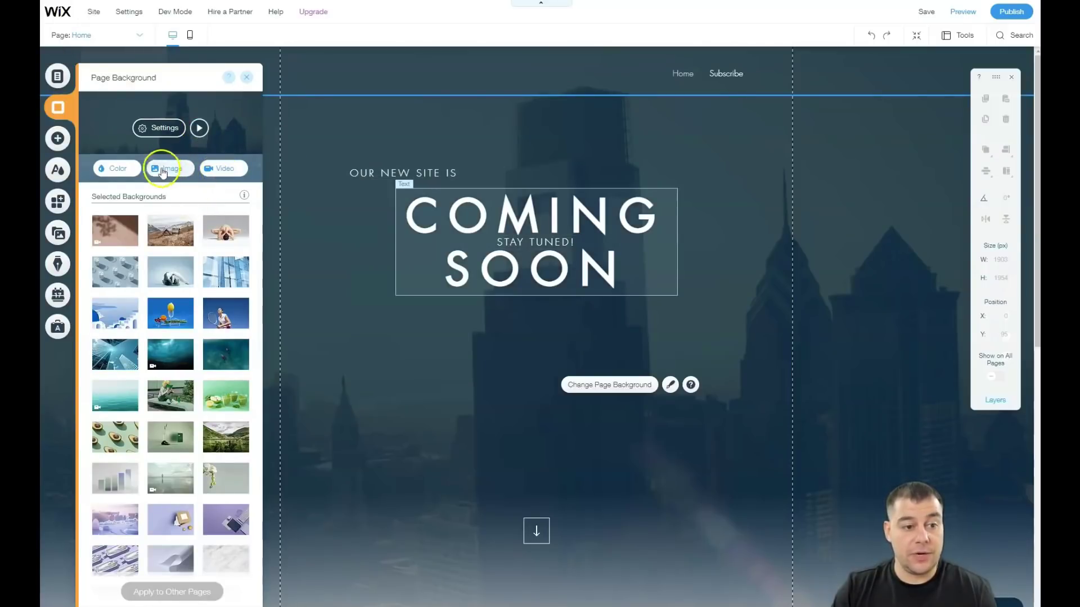
pyautogui.scroll(-5, 188, 355)
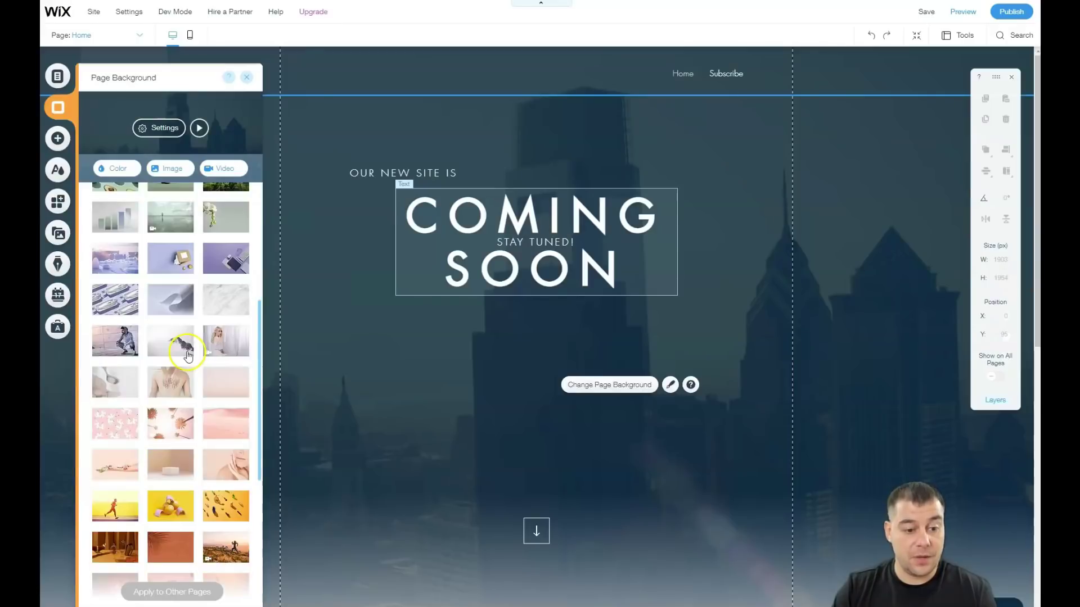
pyautogui.scroll(-5, 188, 355)
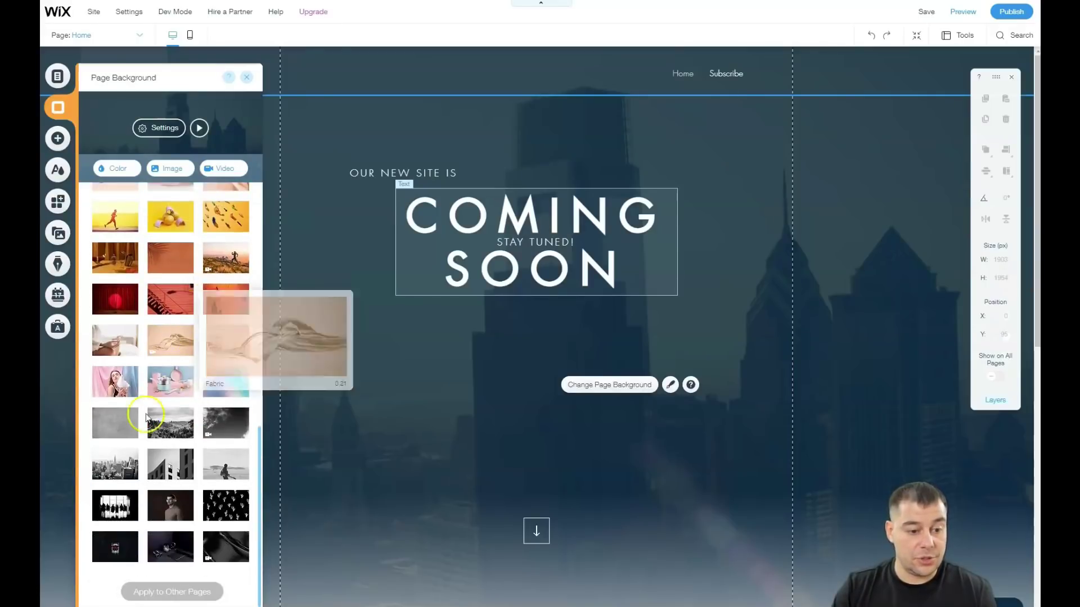
pyautogui.click(170, 471)
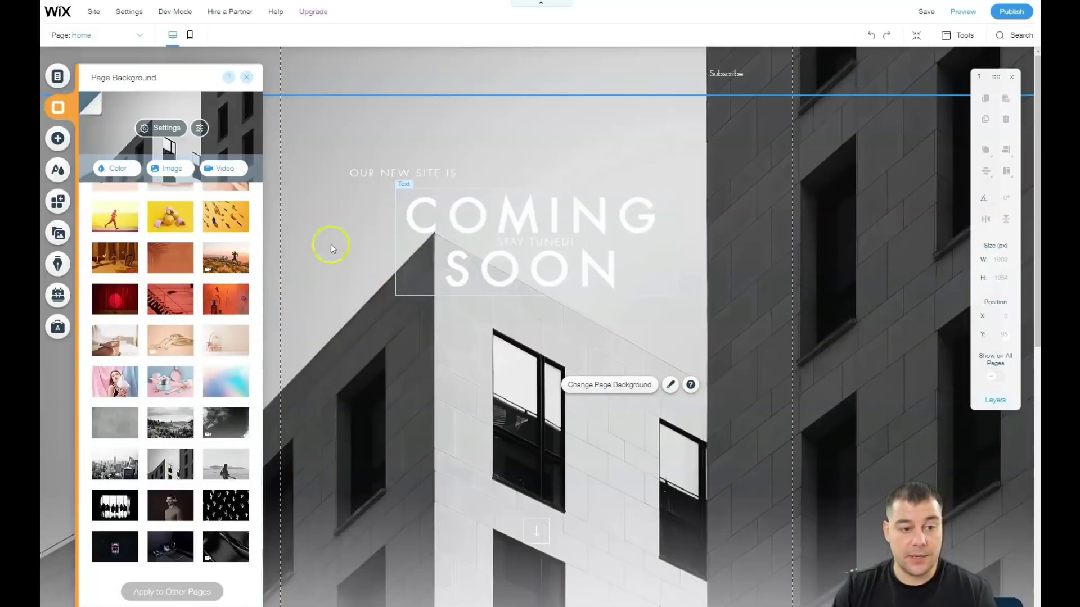
# Lower the background image opacity to 43 with pale grey-blue #9DB1BF behind it.
pyautogui.click(147, 129)
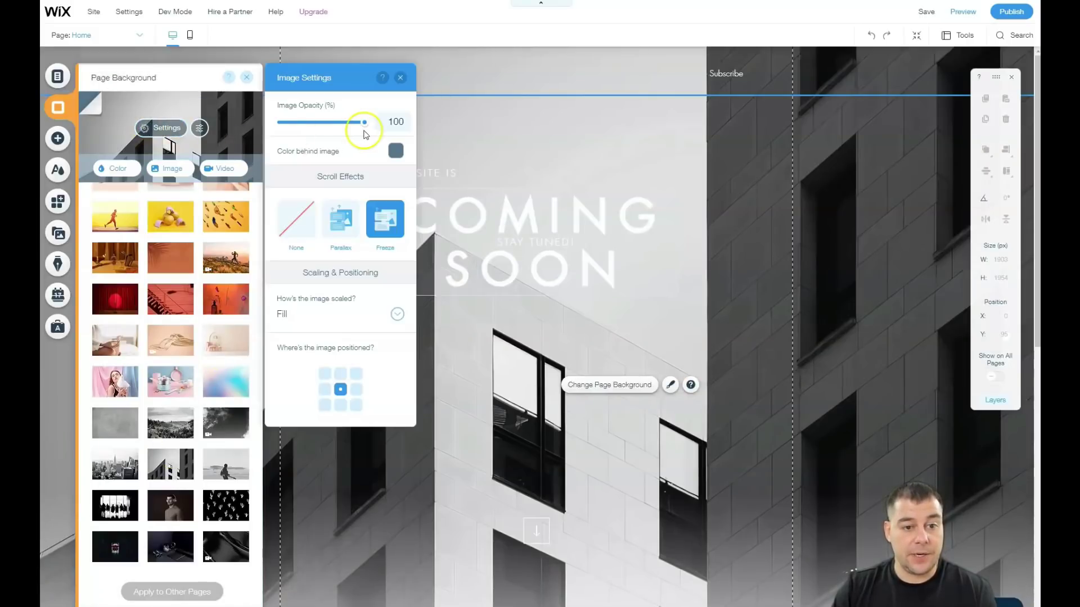
pyautogui.moveTo(311, 126); pyautogui.dragTo(318, 122)
pyautogui.click(395, 151)
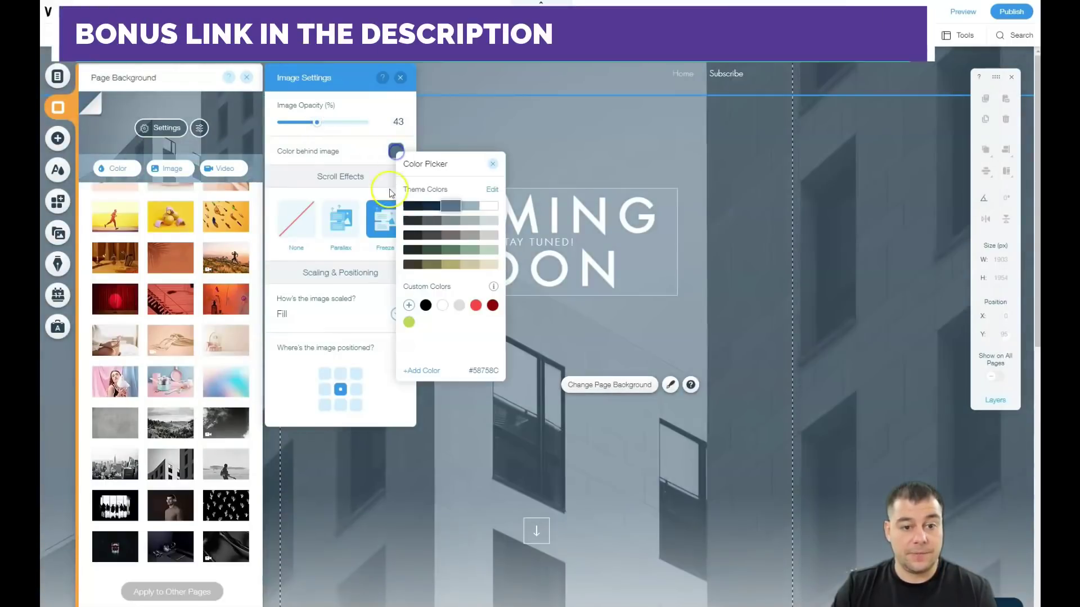
pyautogui.click(410, 208)
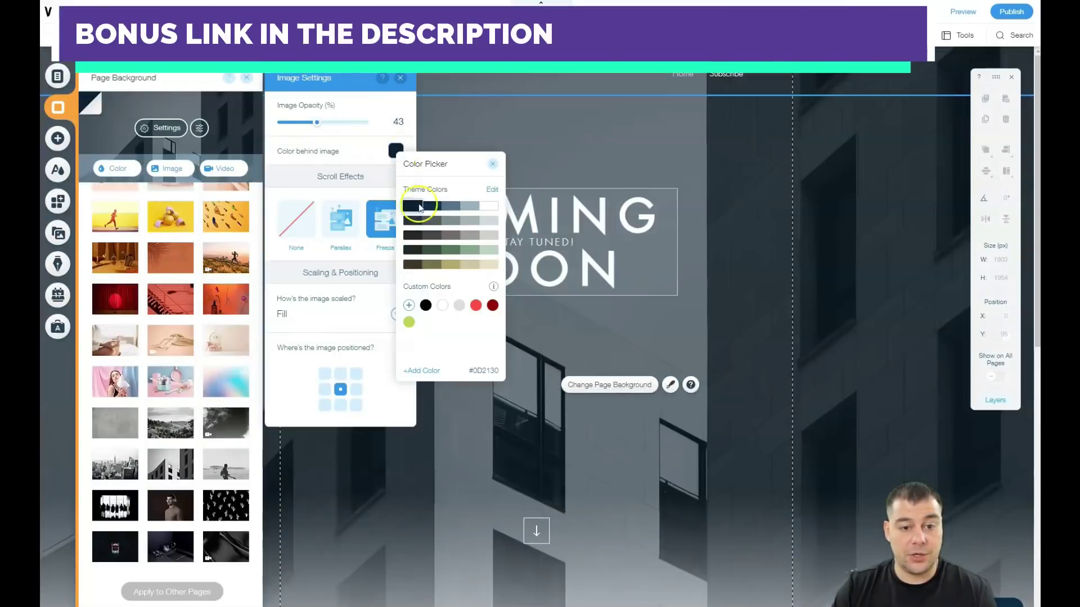
pyautogui.click(451, 249)
pyautogui.click(450, 250)
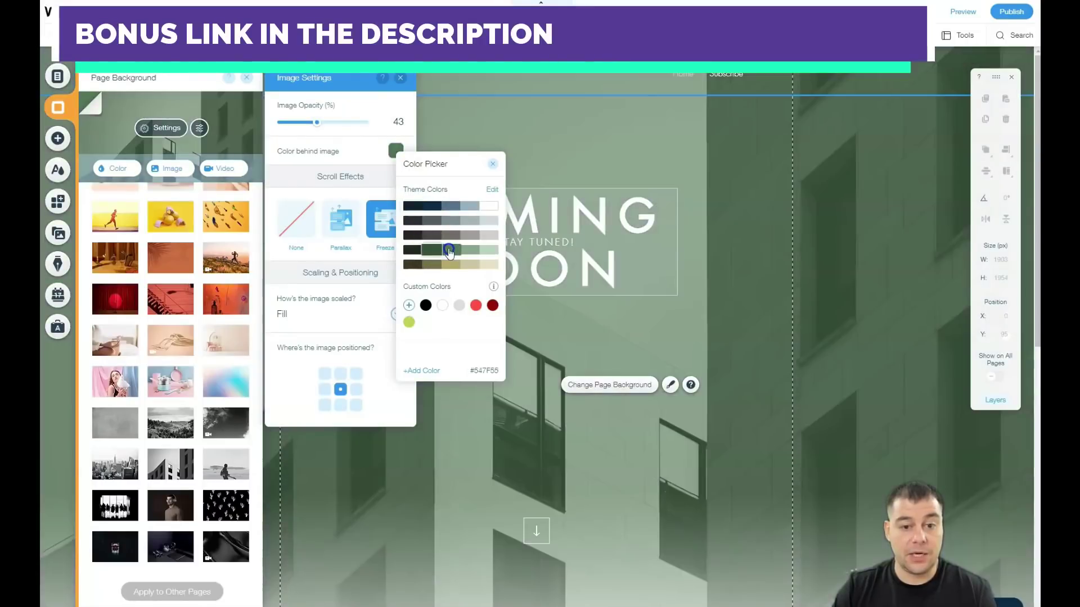
pyautogui.click(466, 249)
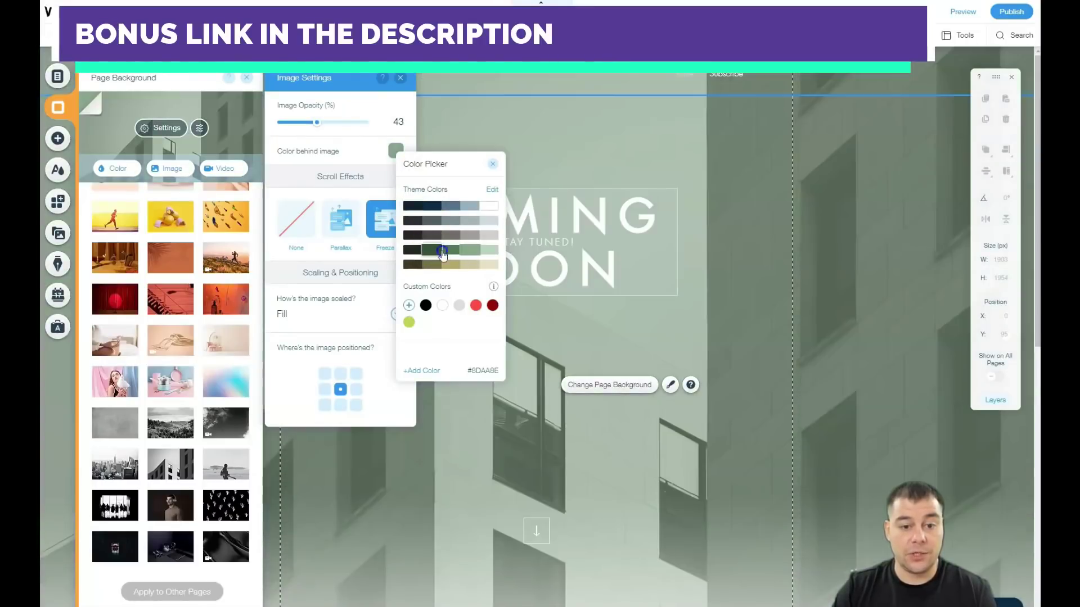
pyautogui.click(431, 264)
pyautogui.click(451, 265)
pyautogui.click(432, 250)
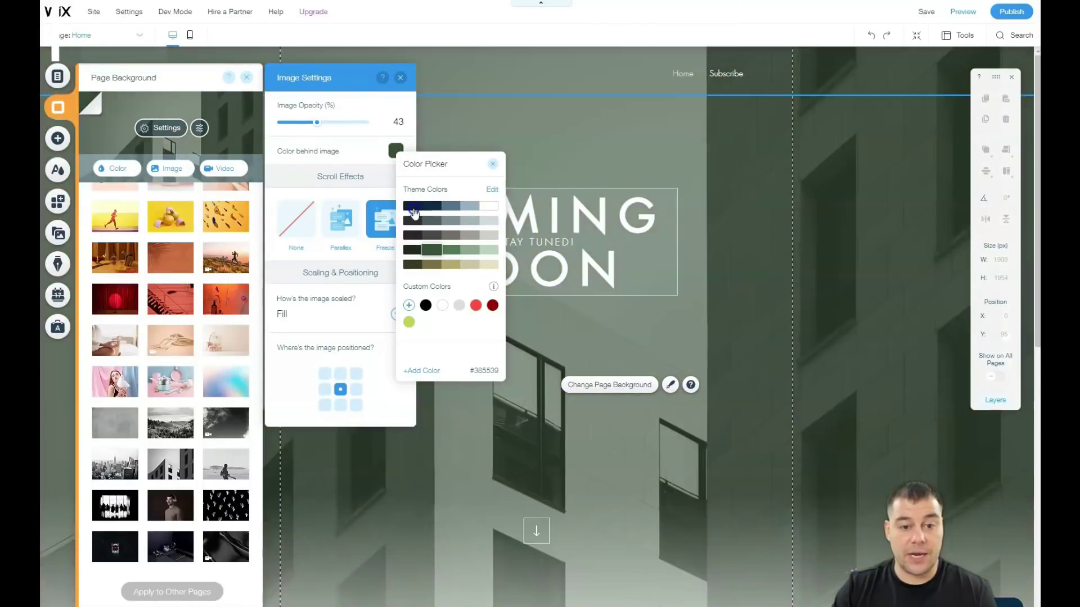
pyautogui.click(414, 207)
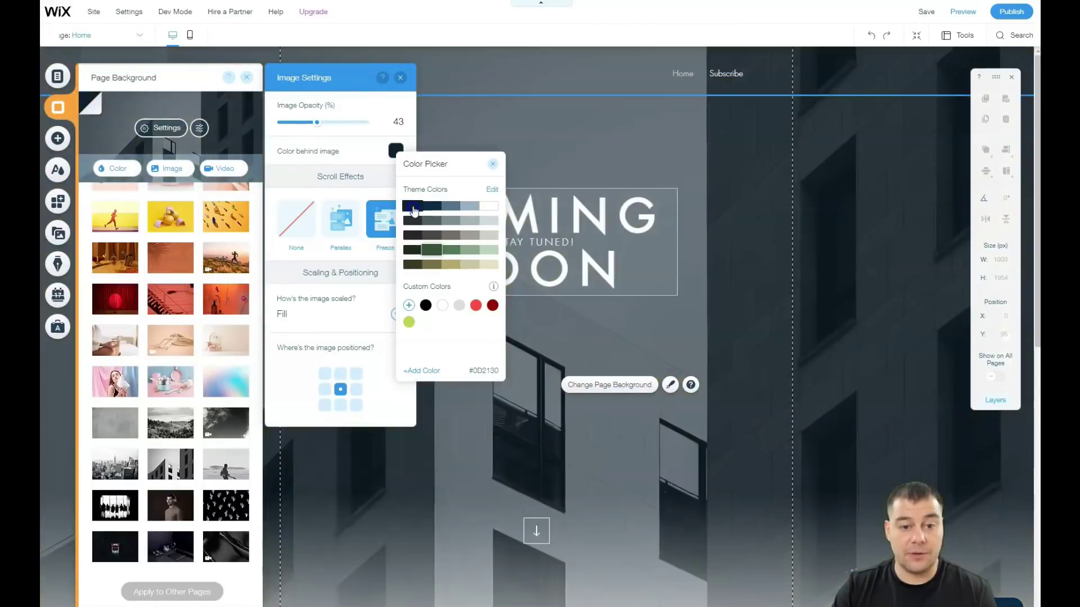
pyautogui.click(456, 207)
pyautogui.click(465, 206)
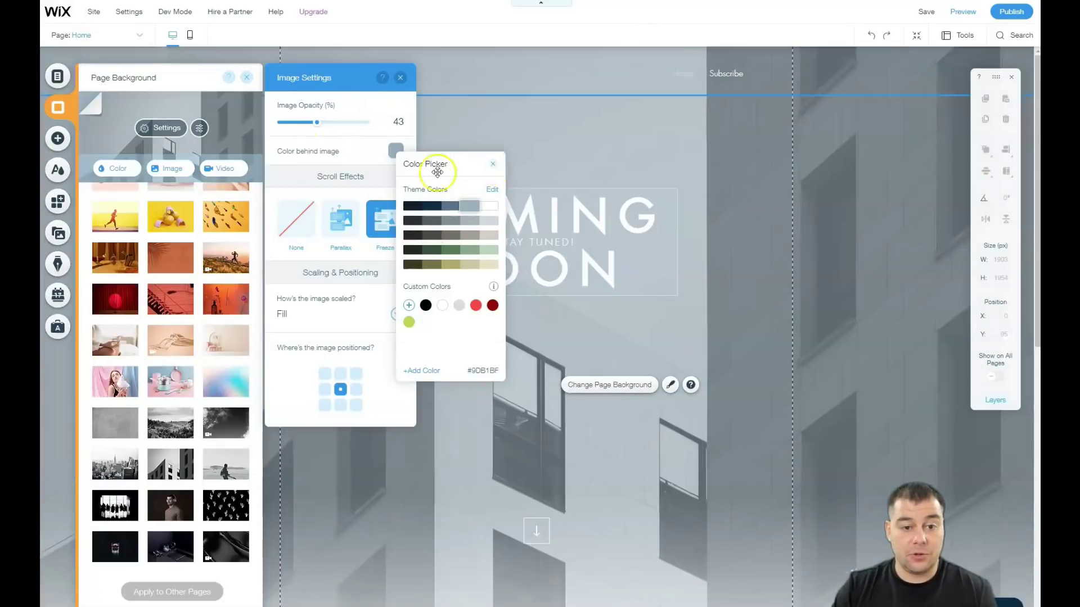
pyautogui.click(344, 232)
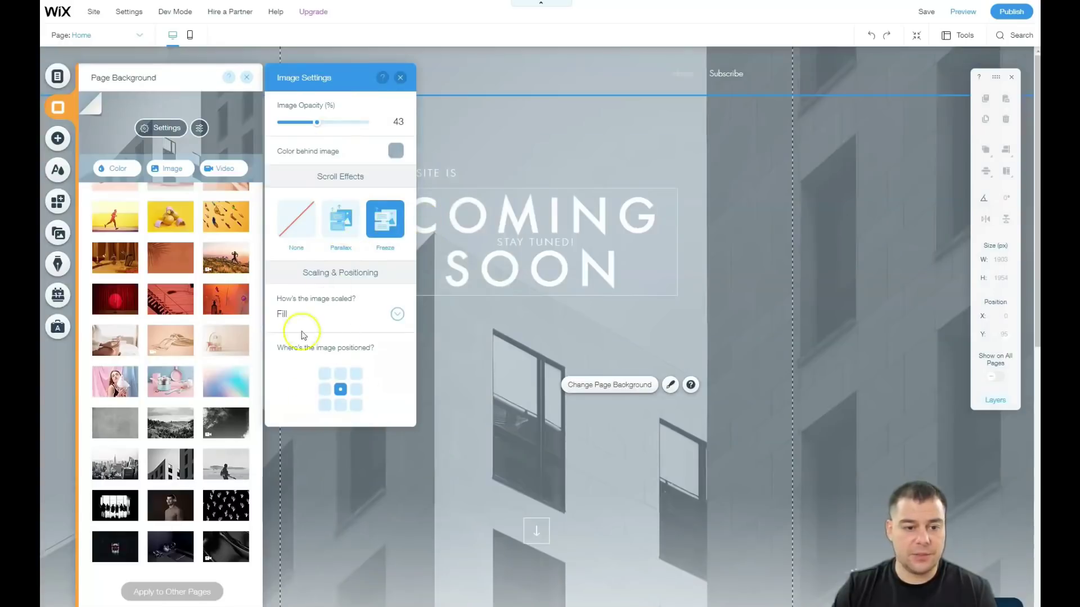
# Keep the background image scaling at Fill and close the image settings.
pyautogui.click(396, 315)
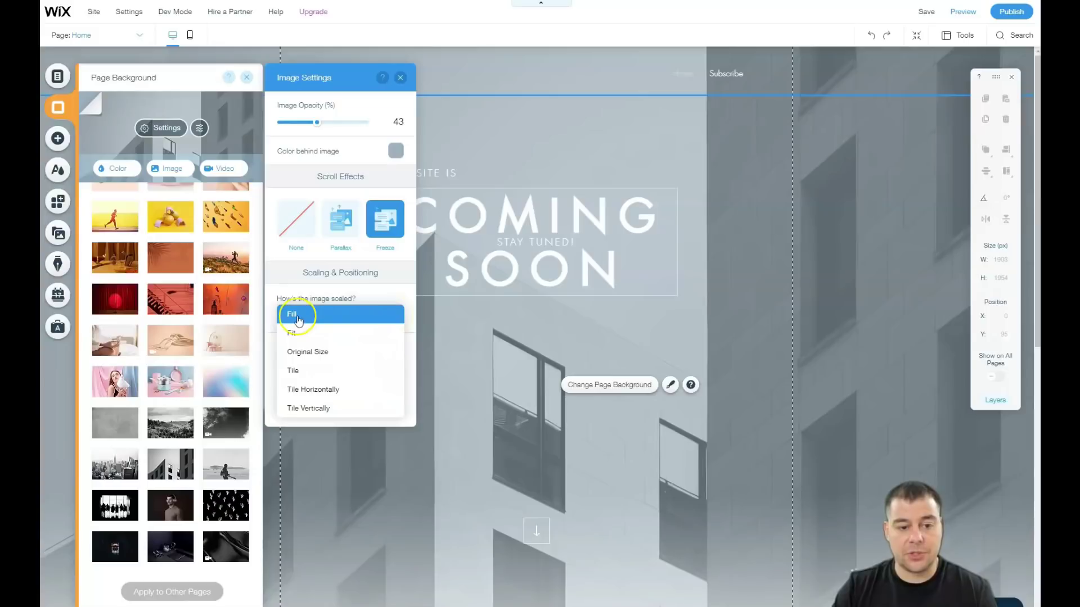
pyautogui.click(403, 90)
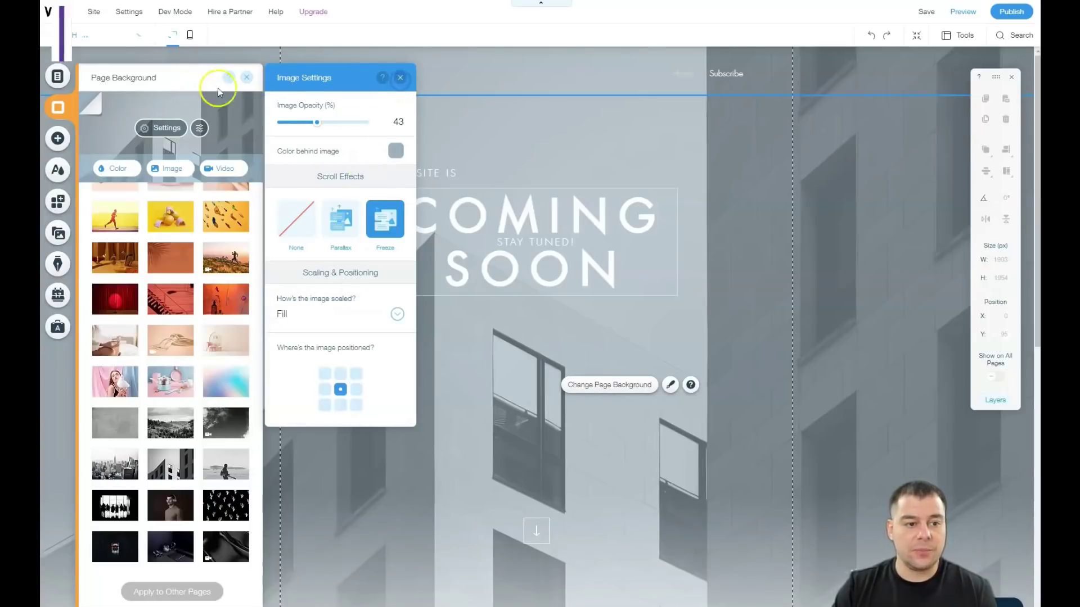
pyautogui.click(399, 78)
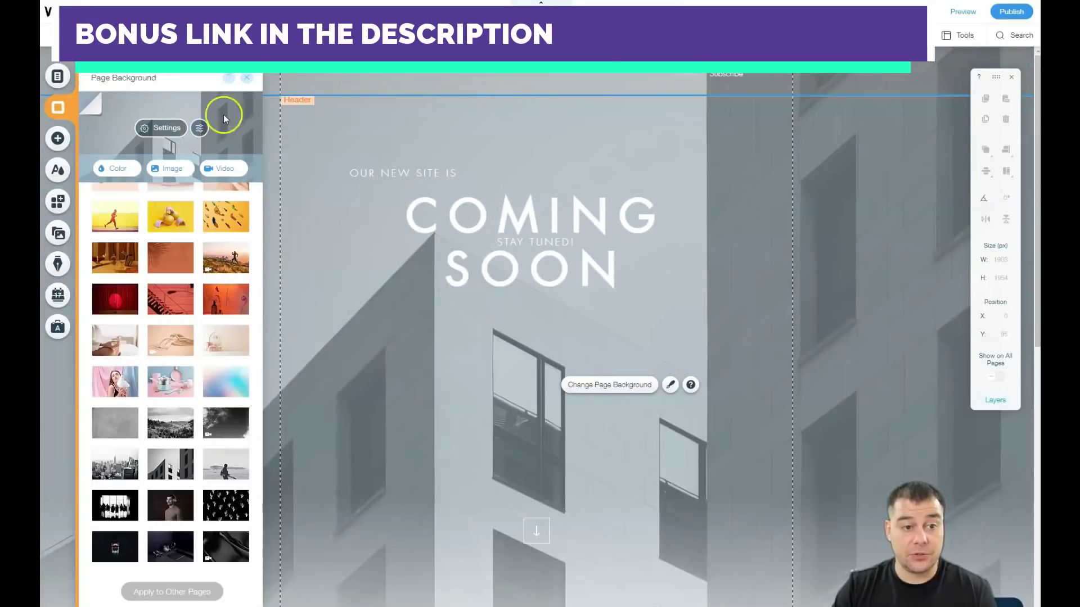
# Add a blank white Classic strip under the header and stretch it to 556 px tall.
pyautogui.click(247, 81)
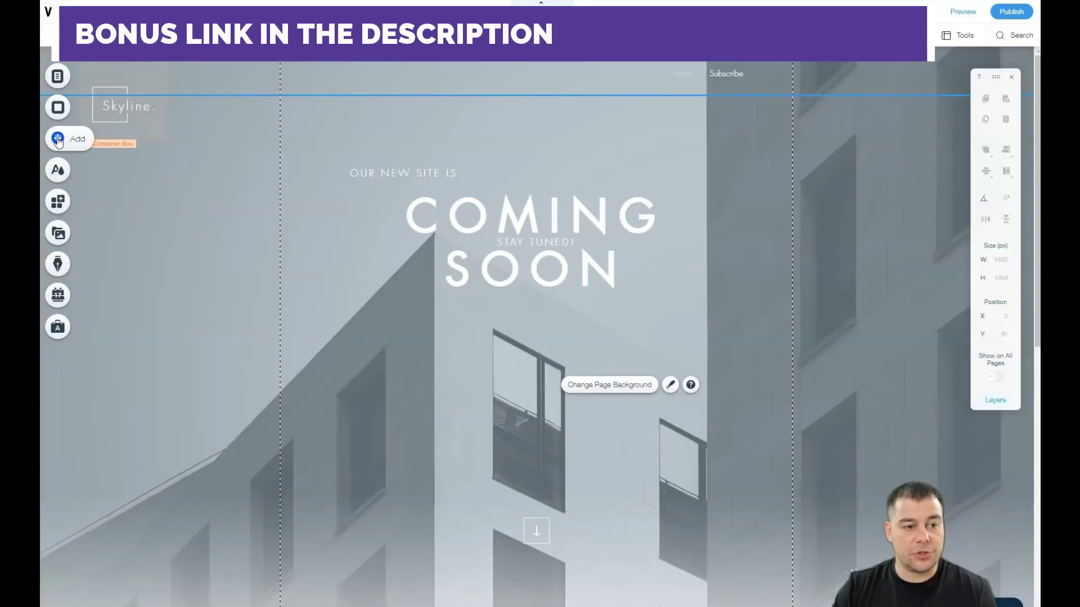
pyautogui.click(56, 139)
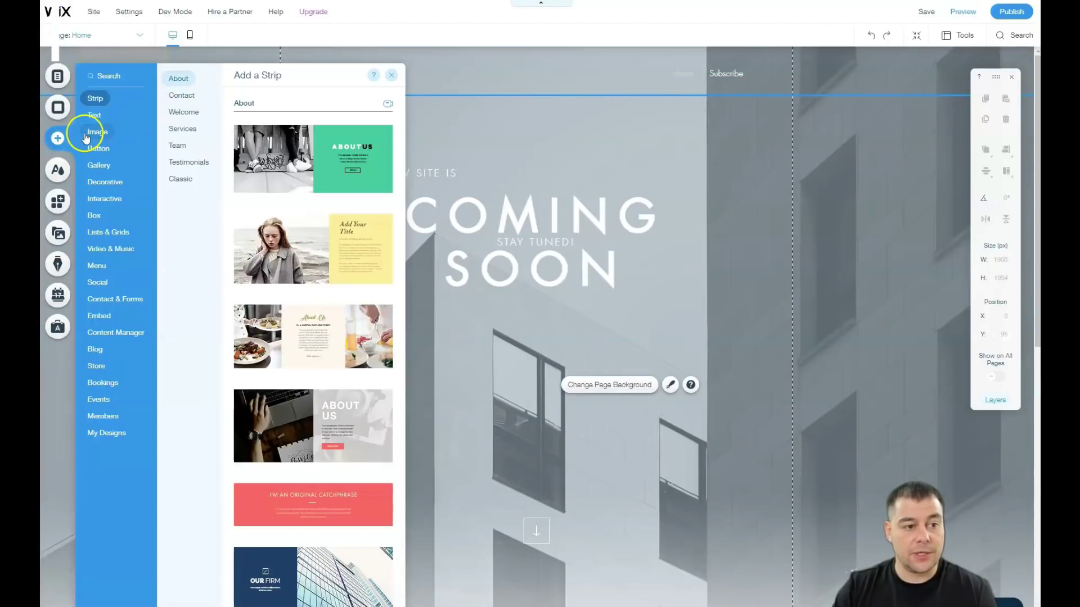
pyautogui.click(99, 131)
pyautogui.moveTo(94, 104)
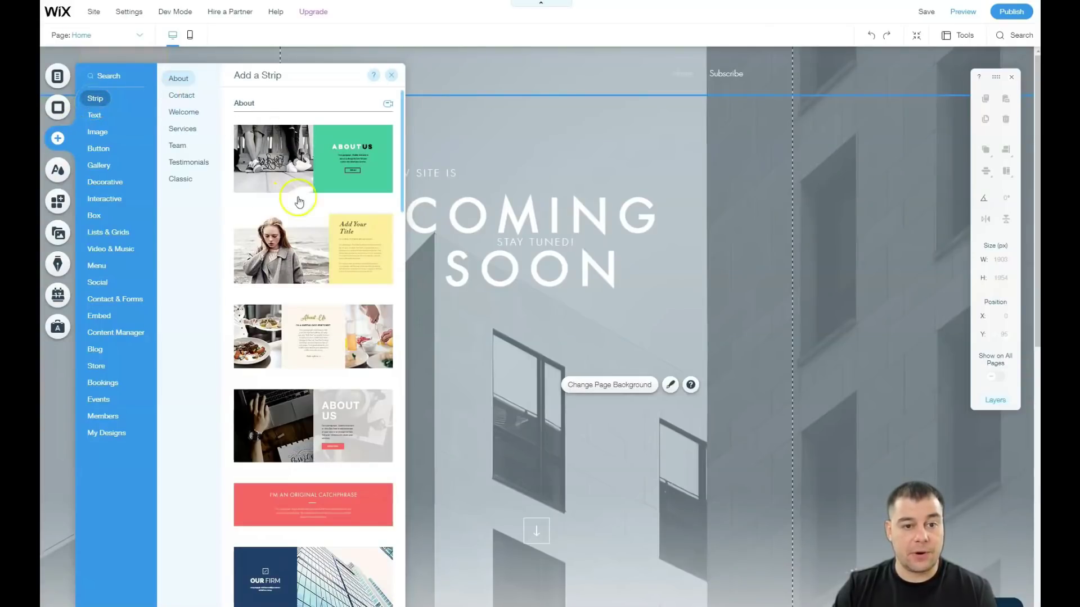
pyautogui.scroll(-5, 313, 262)
pyautogui.scroll(-20, 313, 261)
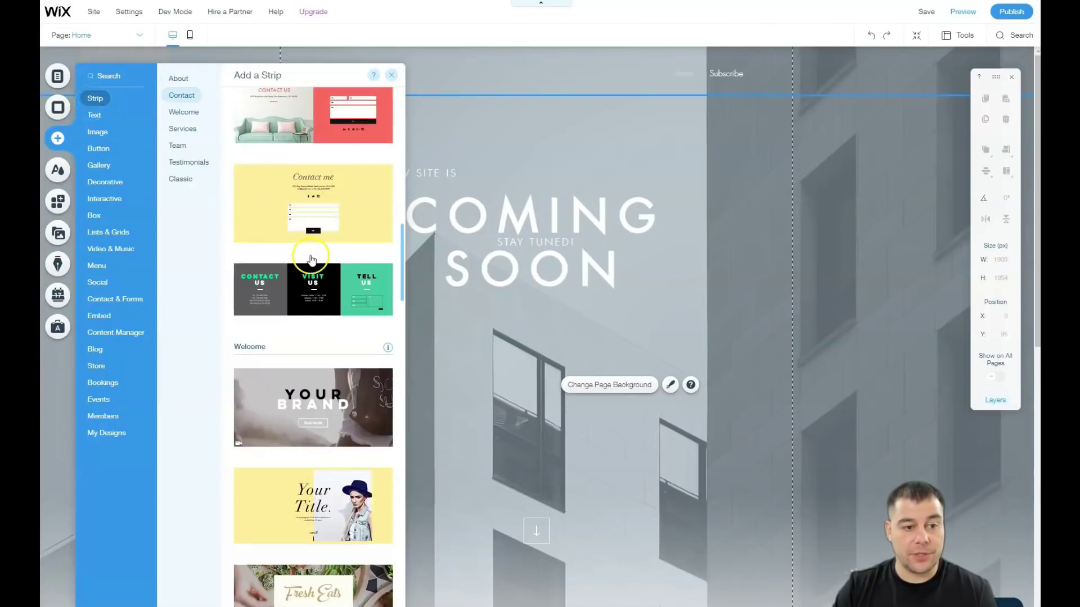
pyautogui.scroll(-15, 306, 257)
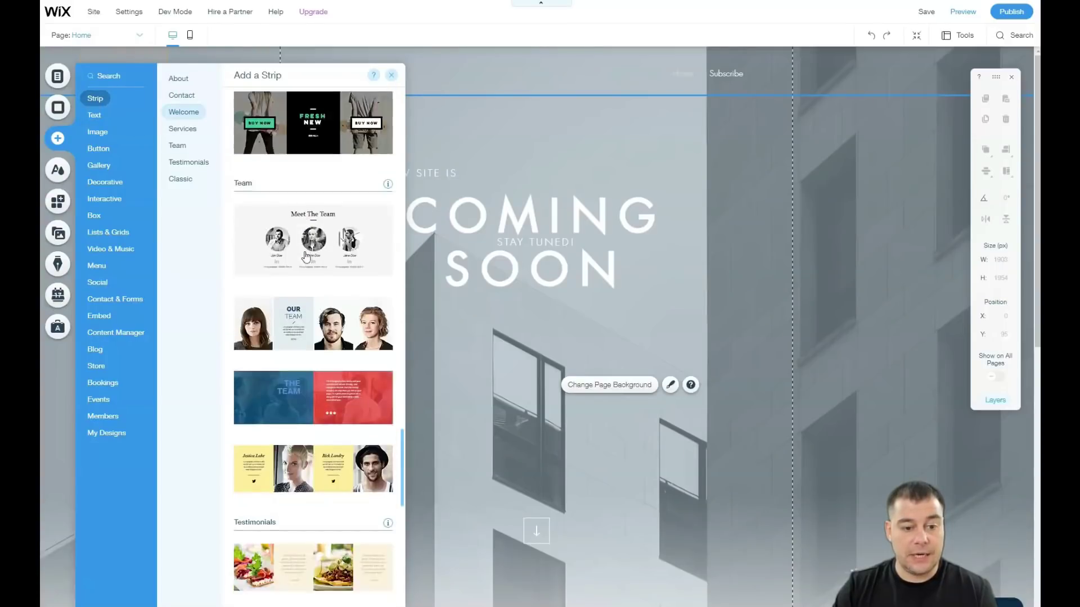
pyautogui.scroll(-3, 302, 217)
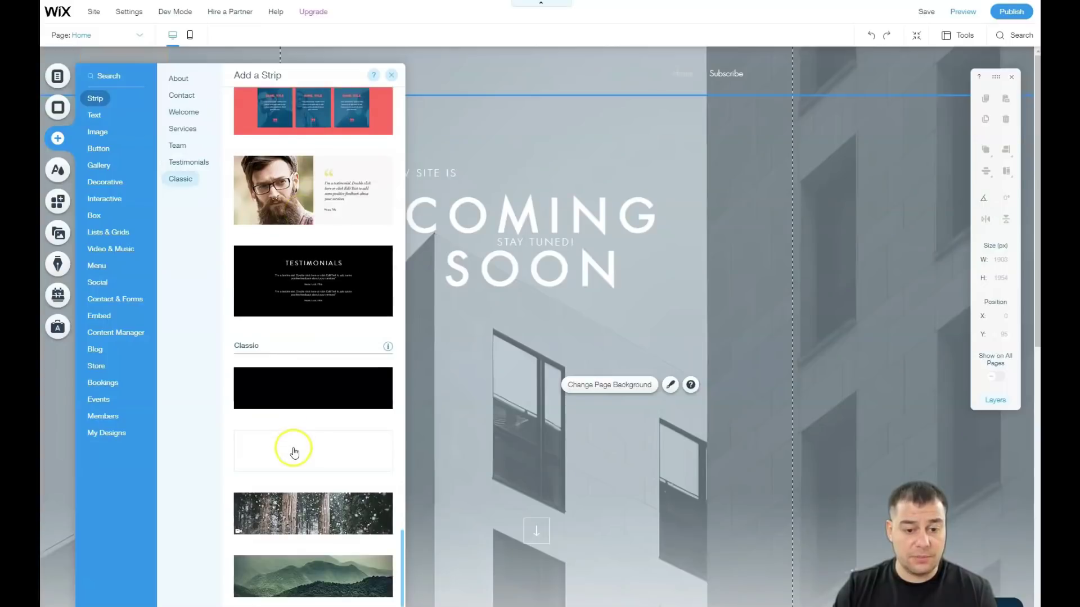
pyautogui.moveTo(293, 450); pyautogui.dragTo(573, 450)
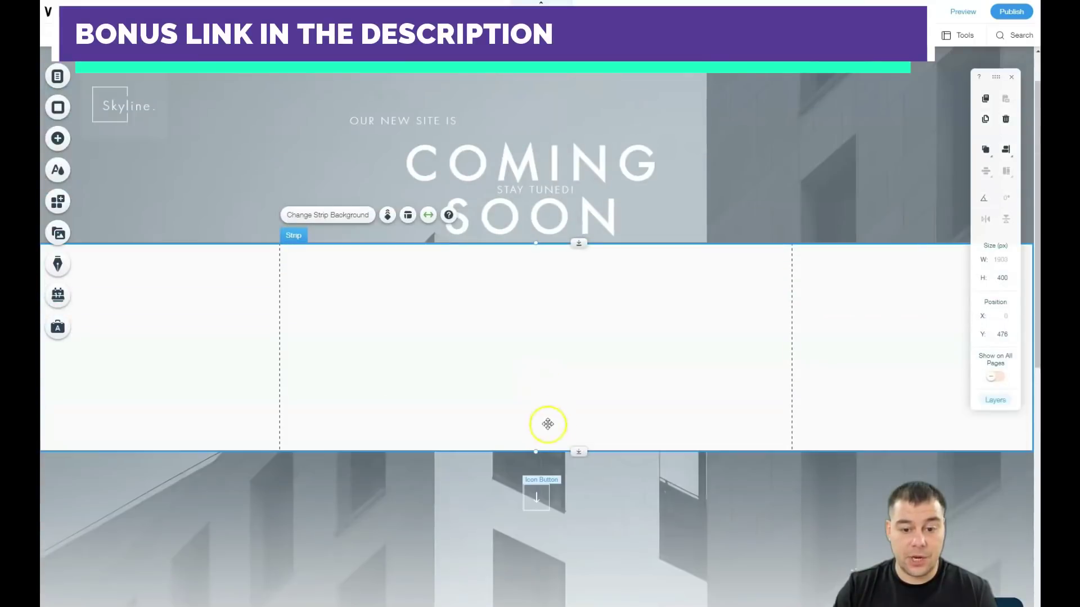
pyautogui.moveTo(535, 450); pyautogui.dragTo(539, 532)
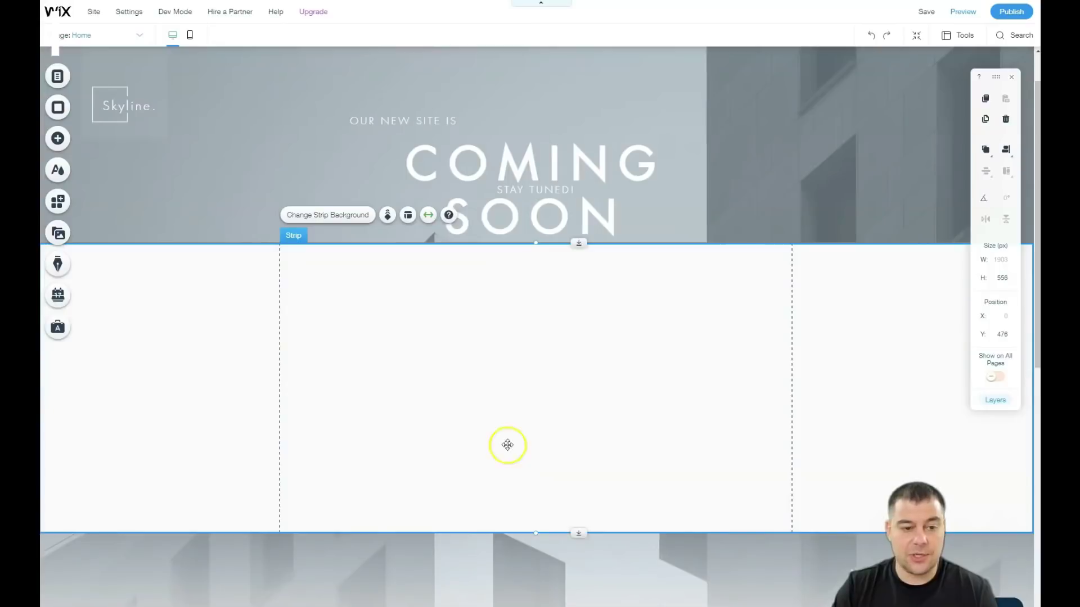
# Place the Huge Title text preset near the top of the new white strip.
pyautogui.click(56, 141)
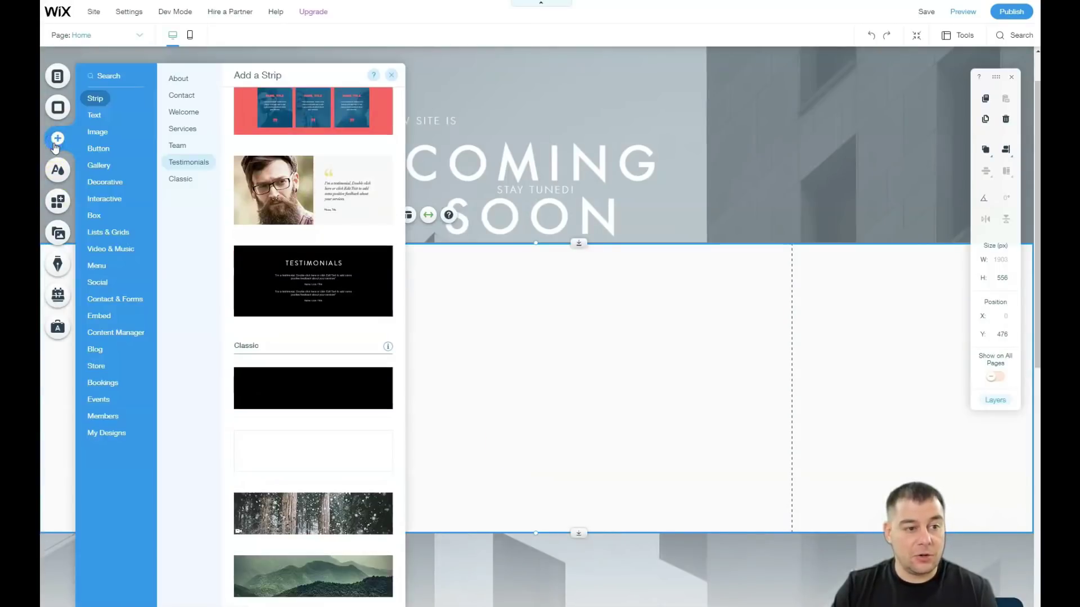
pyautogui.click(93, 116)
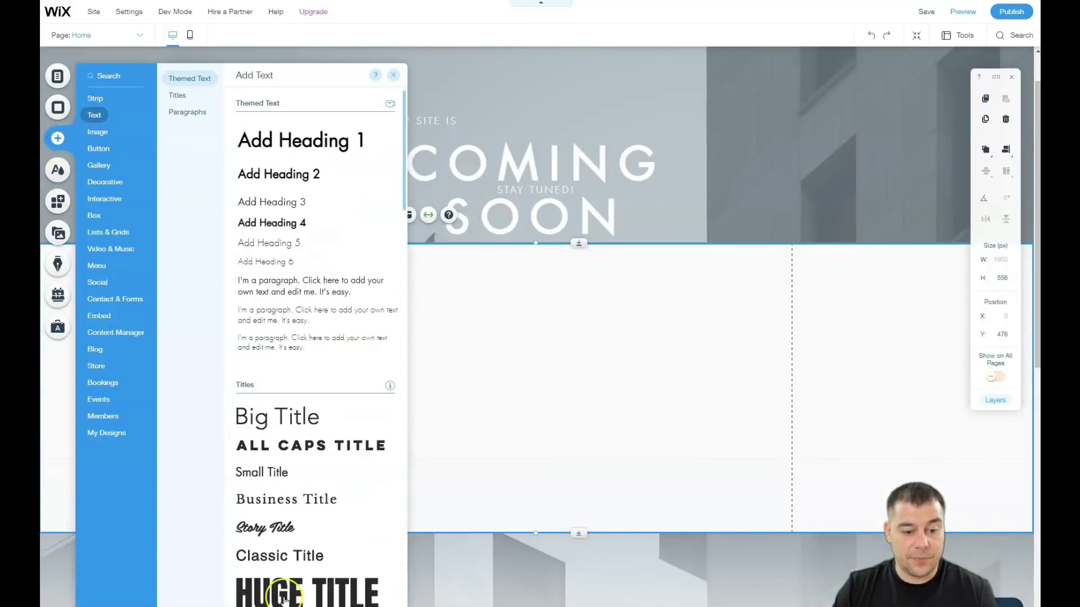
pyautogui.moveTo(285, 597); pyautogui.dragTo(537, 296)
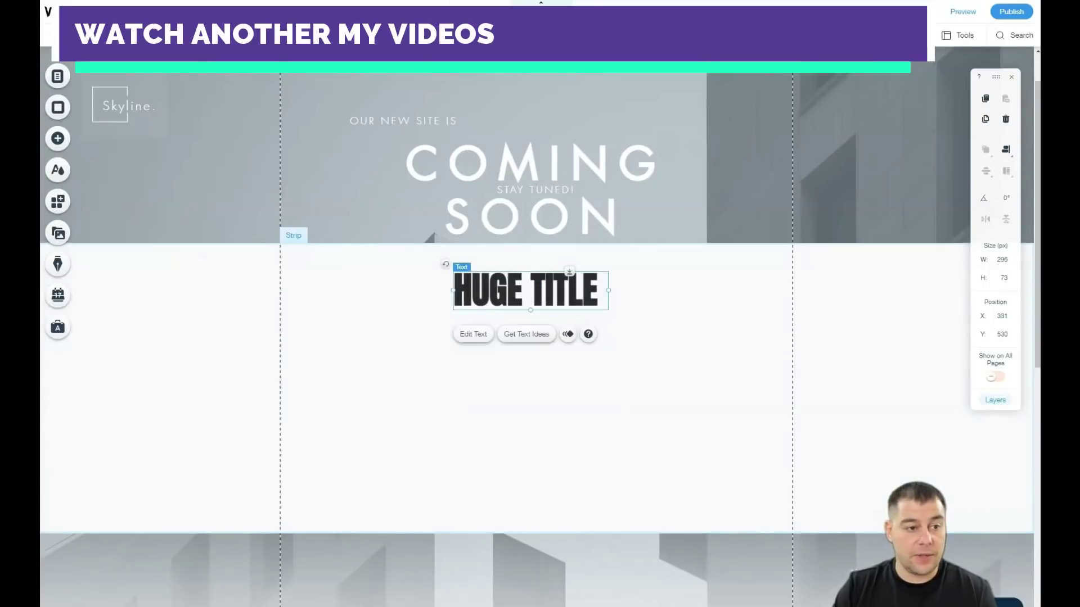
# Add a YouTube video player below the HUGE TITLE heading.
pyautogui.click(59, 138)
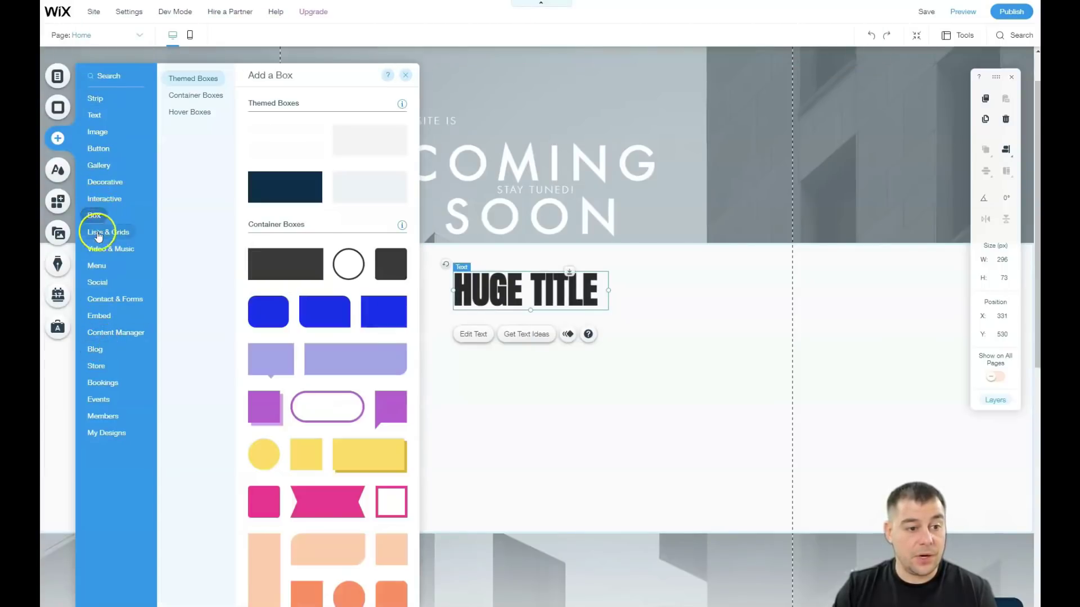
pyautogui.click(99, 251)
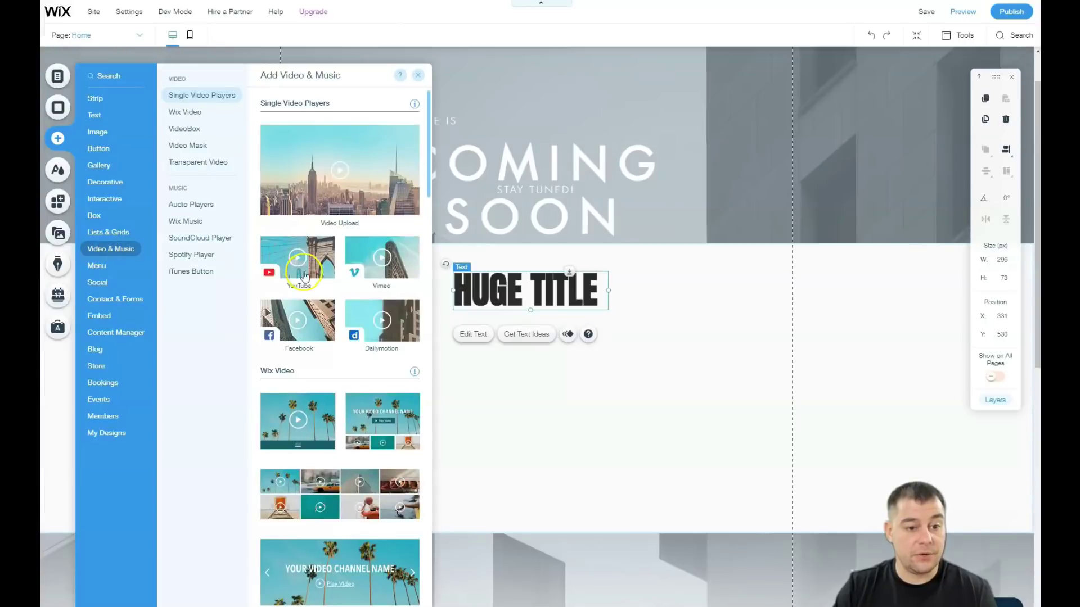
pyautogui.moveTo(296, 268); pyautogui.dragTo(538, 403)
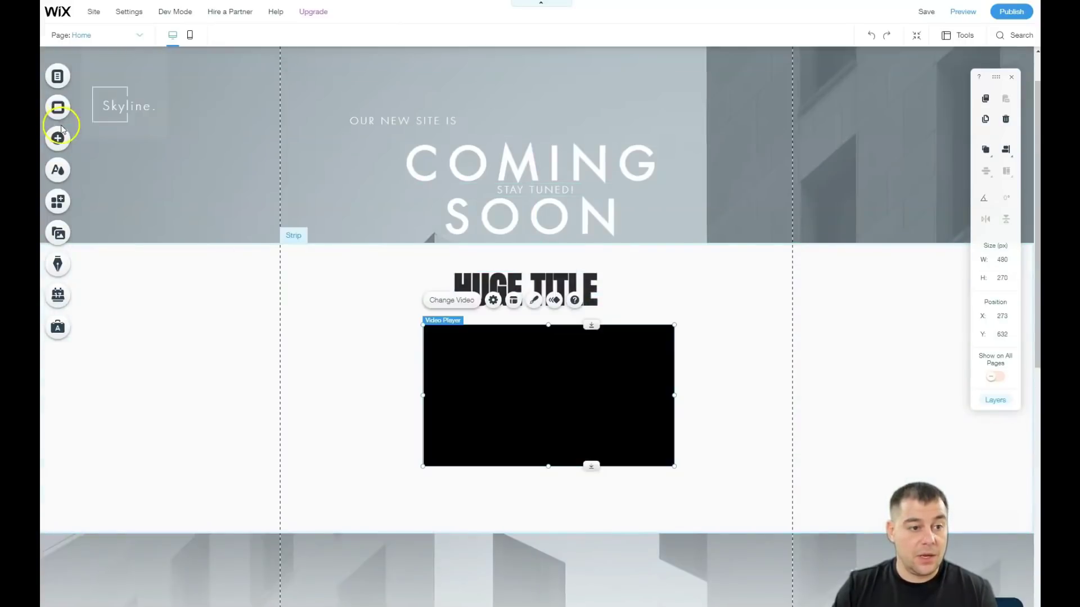
# Add the first themed button below the video player.
pyautogui.click(58, 138)
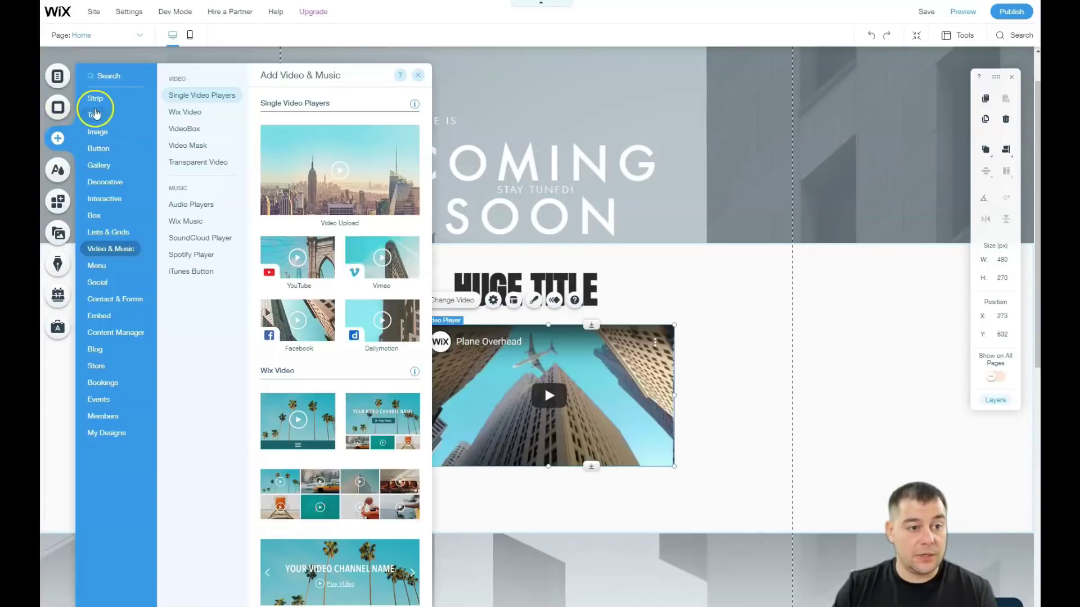
pyautogui.click(98, 149)
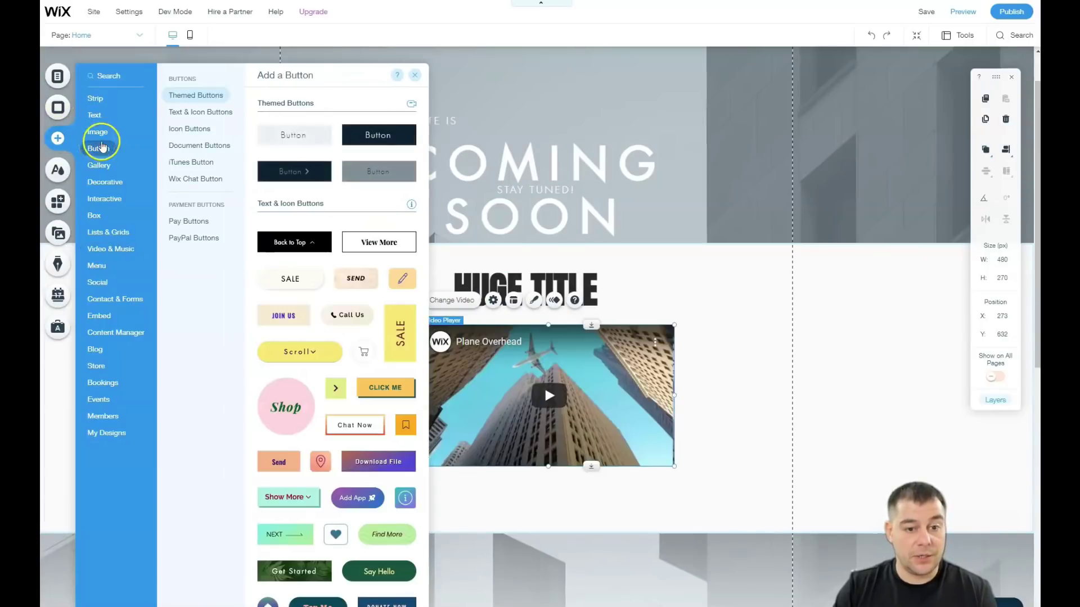
pyautogui.moveTo(309, 140); pyautogui.dragTo(550, 503)
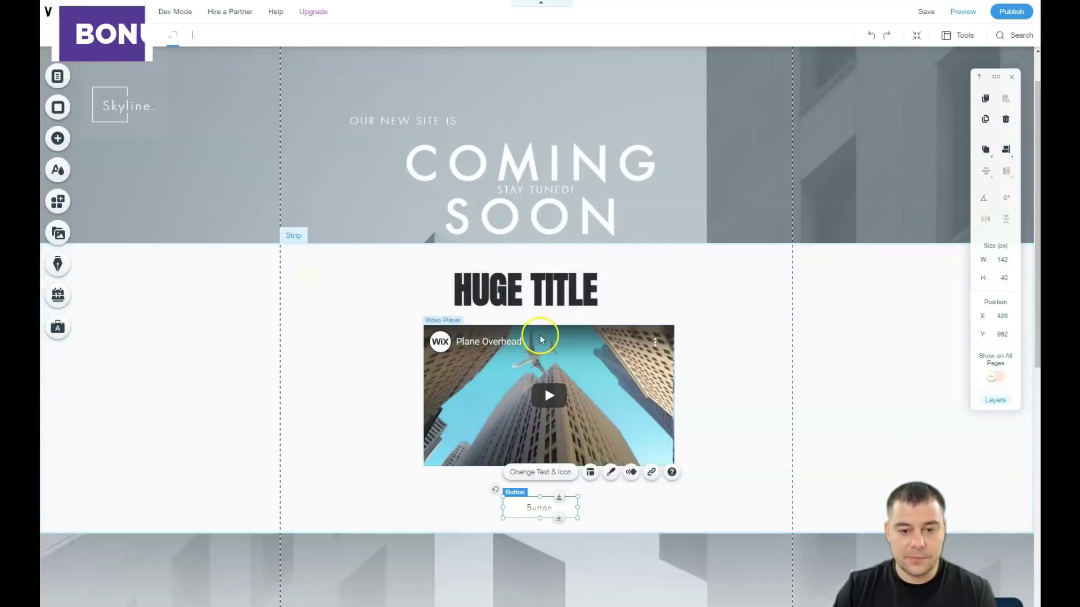
pyautogui.scroll(-2, 723, 304)
pyautogui.scroll(-4, 530, 373)
pyautogui.scroll(7, 349, 381)
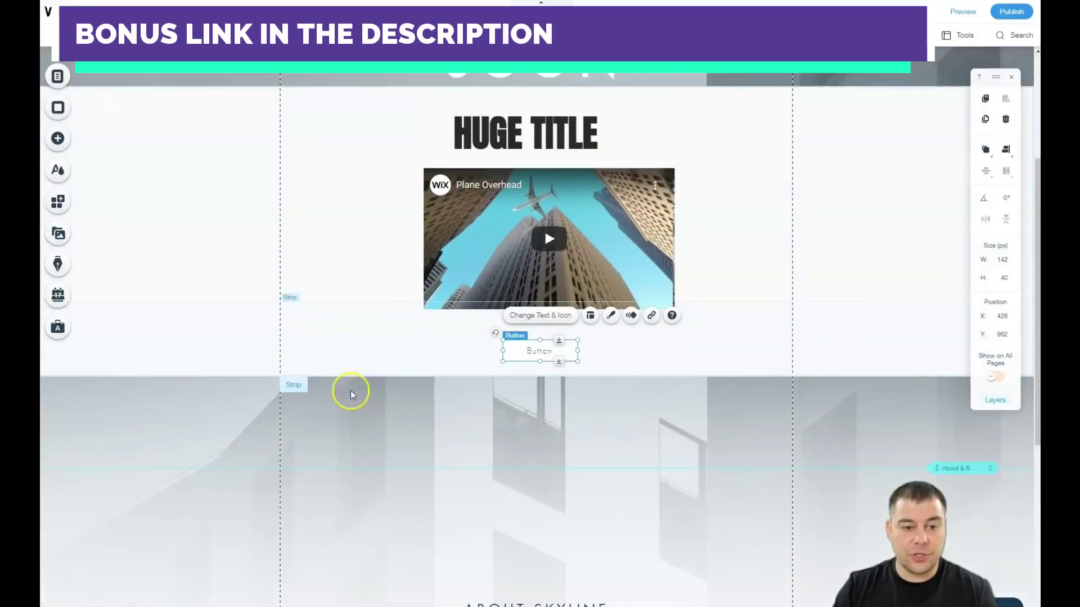
pyautogui.scroll(-9, 328, 231)
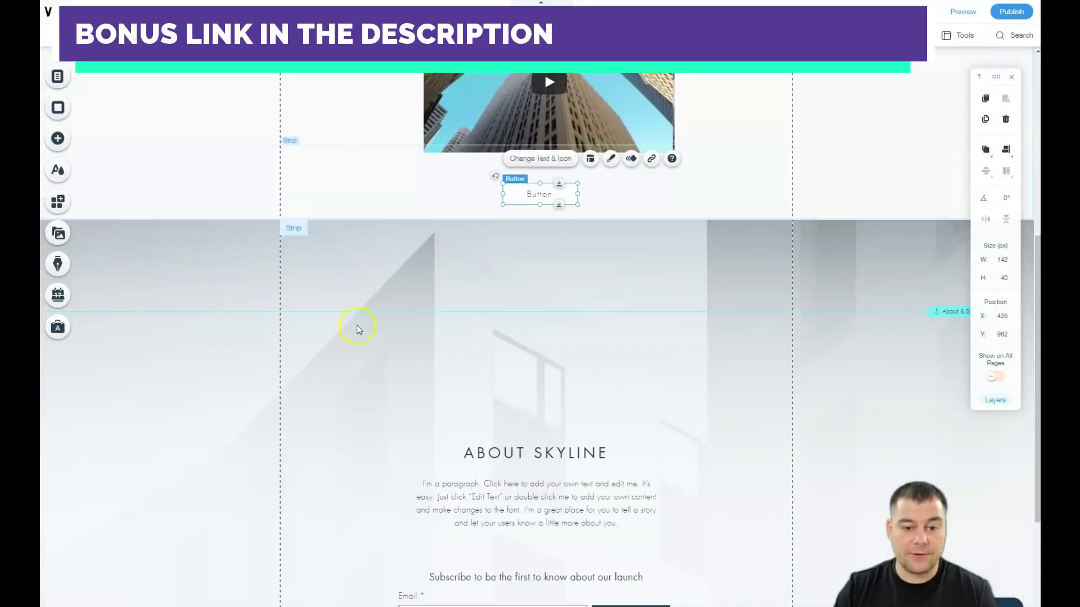
pyautogui.scroll(-1, 354, 313)
pyautogui.scroll(5, 354, 313)
pyautogui.scroll(4, 354, 312)
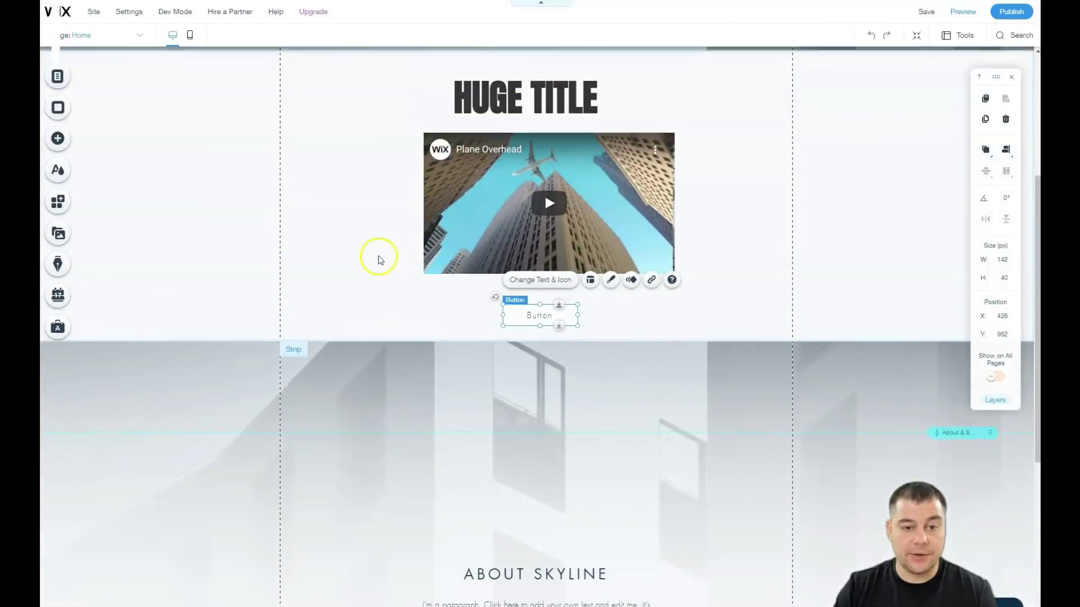
pyautogui.scroll(2, 378, 259)
pyautogui.scroll(-4, 377, 259)
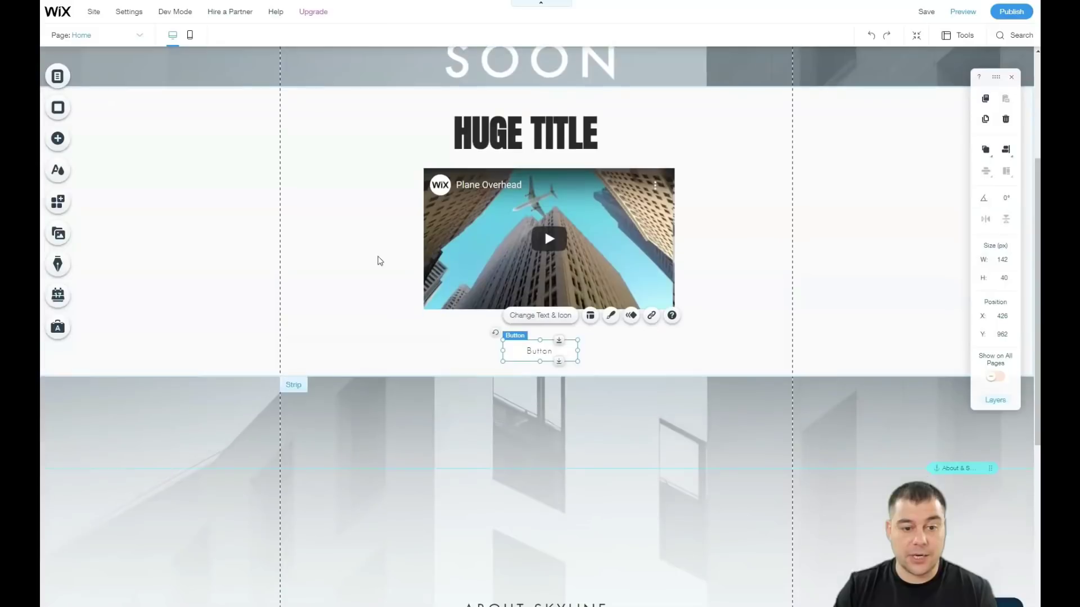
# Give the HUGE TITLE strip a slate blue-grey theme colour background.
pyautogui.click(313, 126)
pyautogui.click(327, 102)
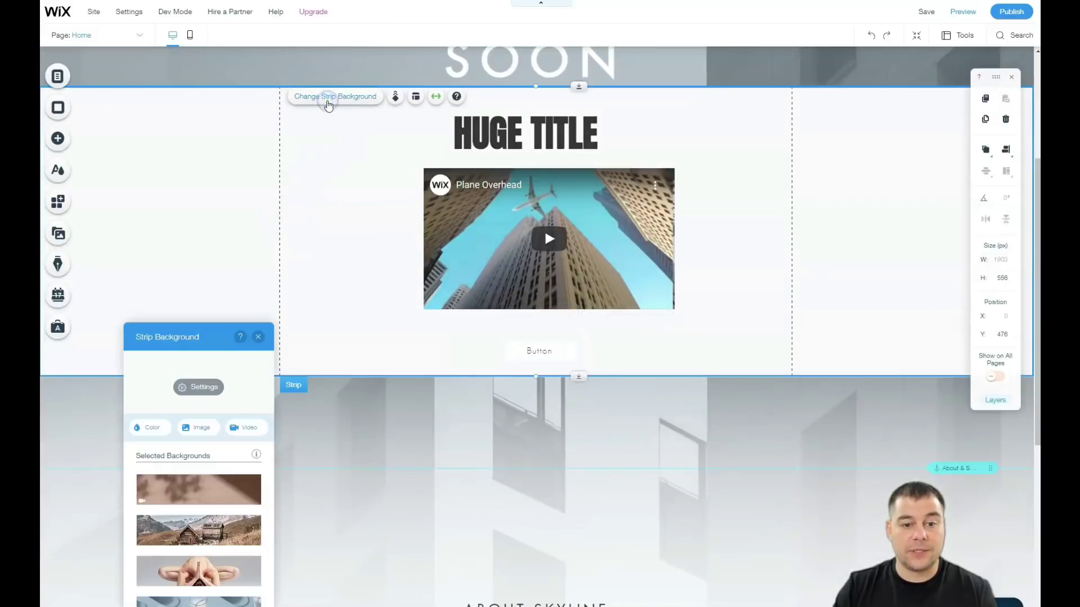
pyautogui.click(156, 433)
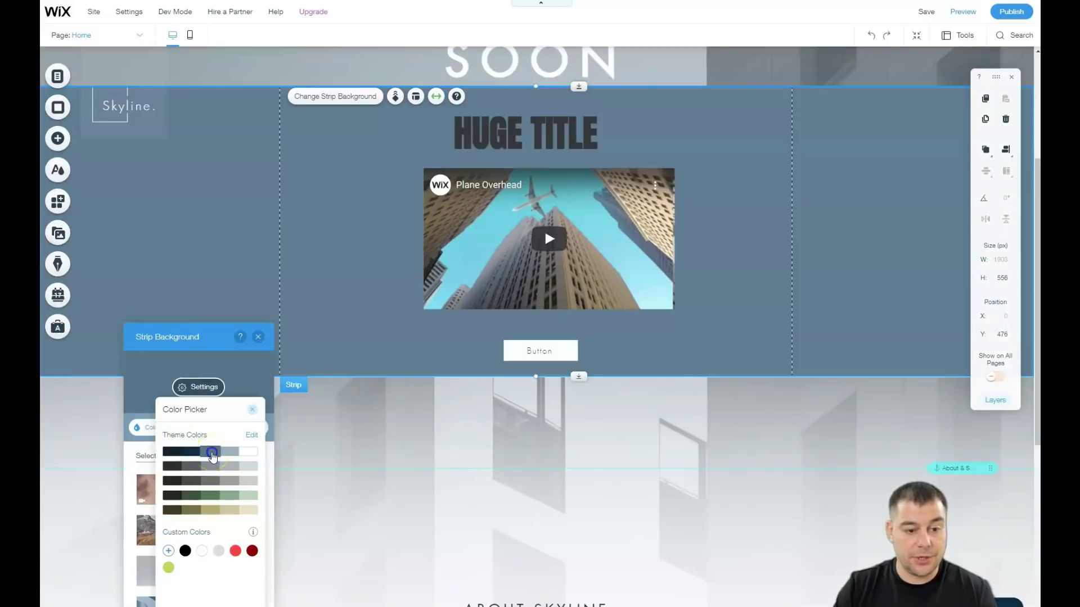
pyautogui.click(259, 339)
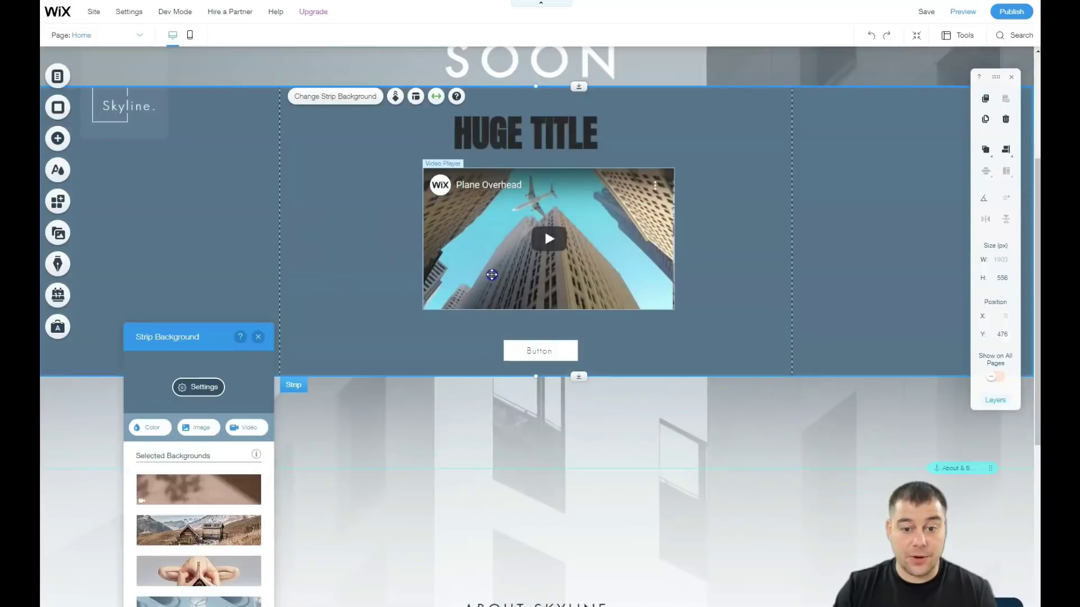
# Stretch the strip to 841 px tall and enlarge the button lower down.
pyautogui.moveTo(539, 376); pyautogui.dragTo(557, 527)
pyautogui.click(499, 367)
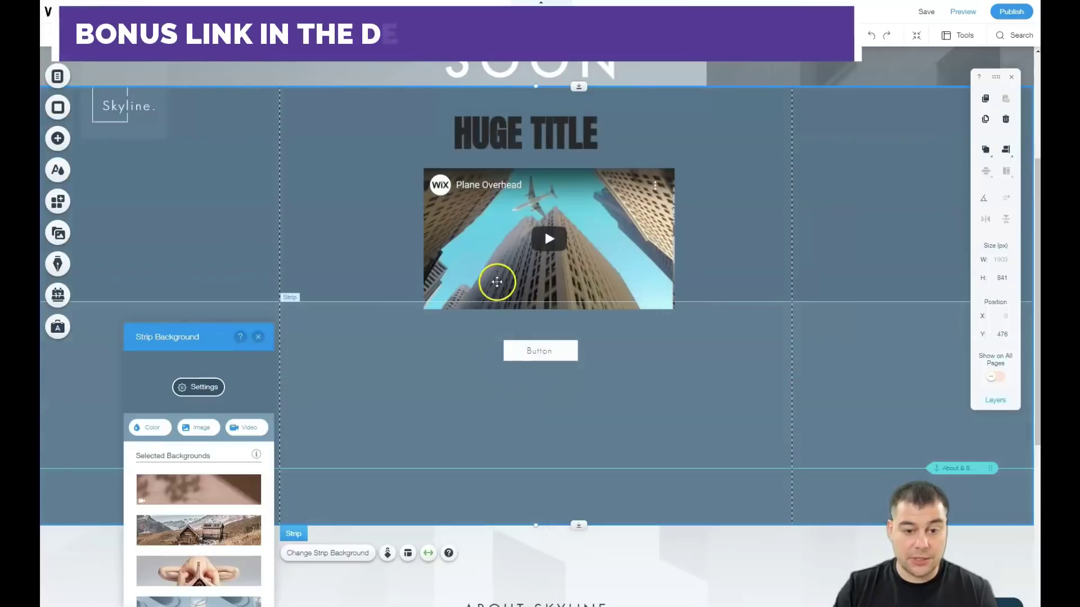
pyautogui.moveTo(559, 352); pyautogui.dragTo(523, 363)
pyautogui.moveTo(658, 412); pyautogui.dragTo(723, 454)
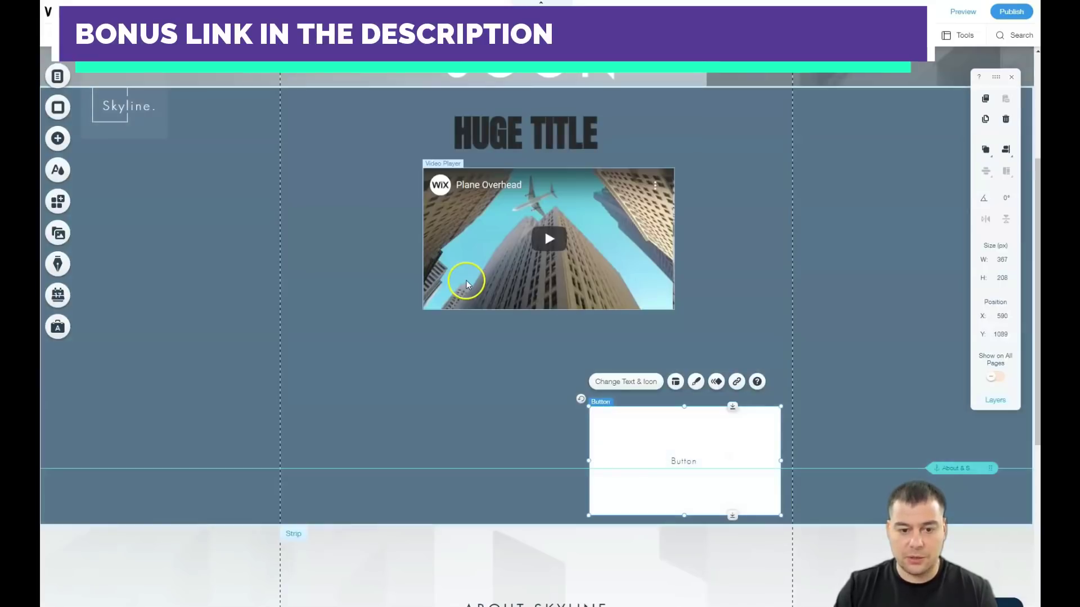
# Enlarge the video to about 968 × 546 and move the button beneath it.
pyautogui.click(467, 284)
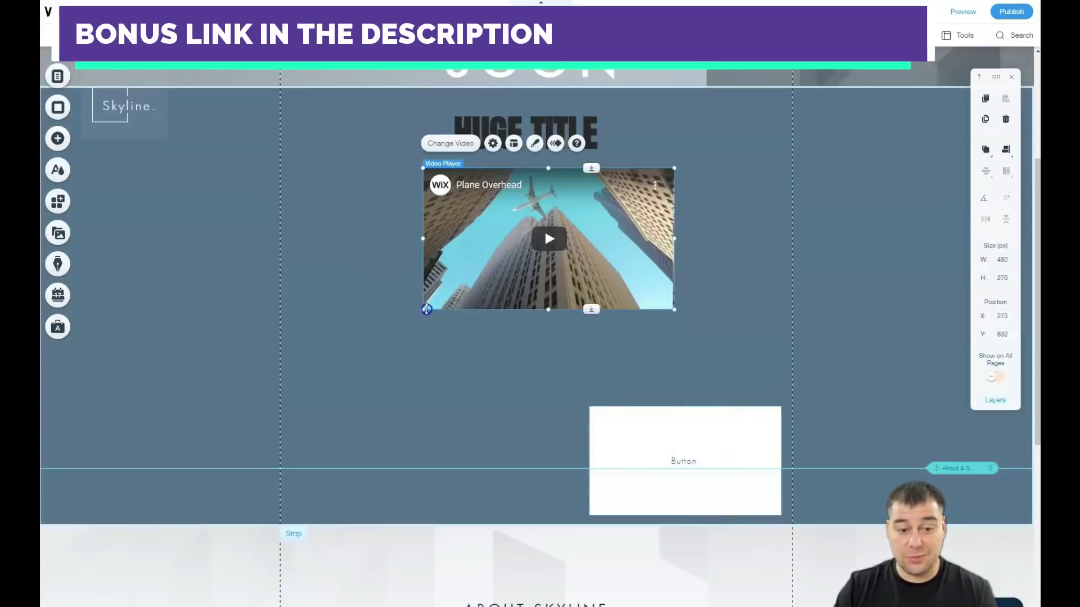
pyautogui.click(424, 307)
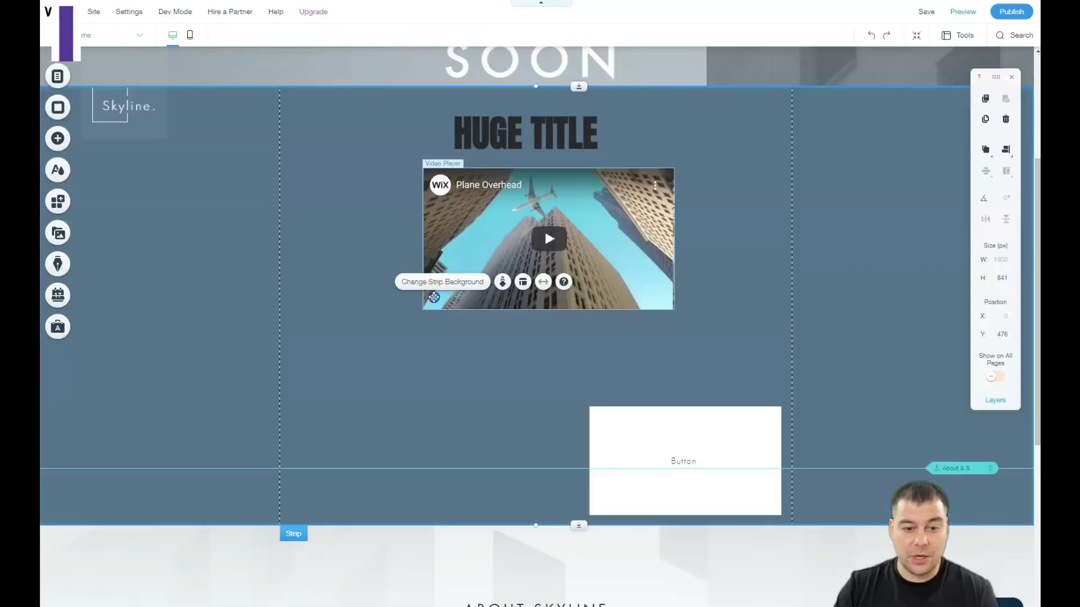
pyautogui.click(426, 307)
pyautogui.moveTo(424, 310); pyautogui.dragTo(298, 414)
pyautogui.click(665, 369)
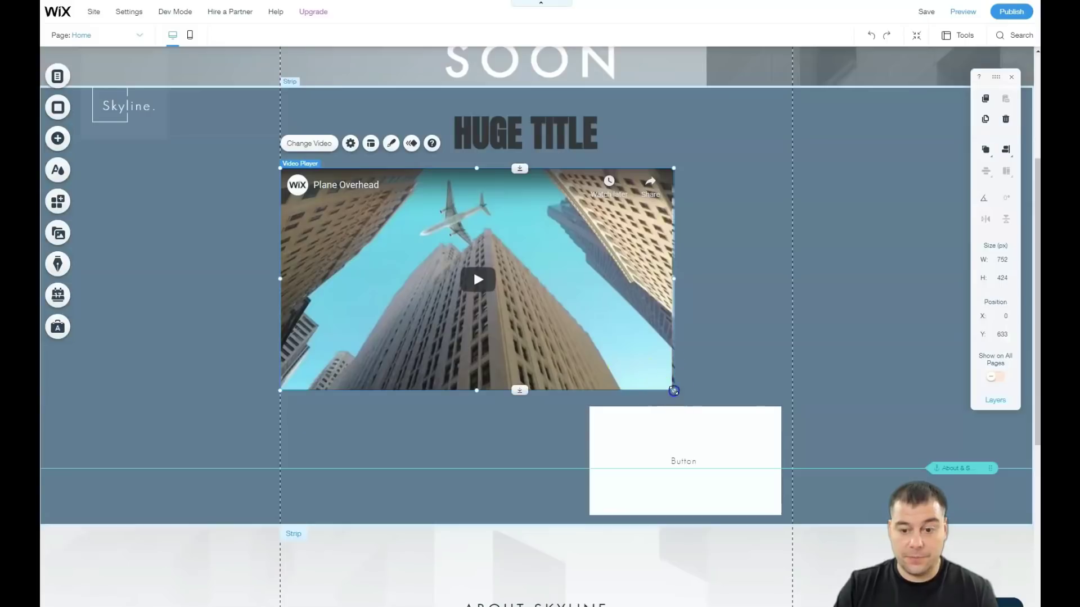
pyautogui.moveTo(673, 390); pyautogui.dragTo(791, 452)
pyautogui.moveTo(692, 487); pyautogui.dragTo(549, 552)
pyautogui.scroll(-4, 839, 306)
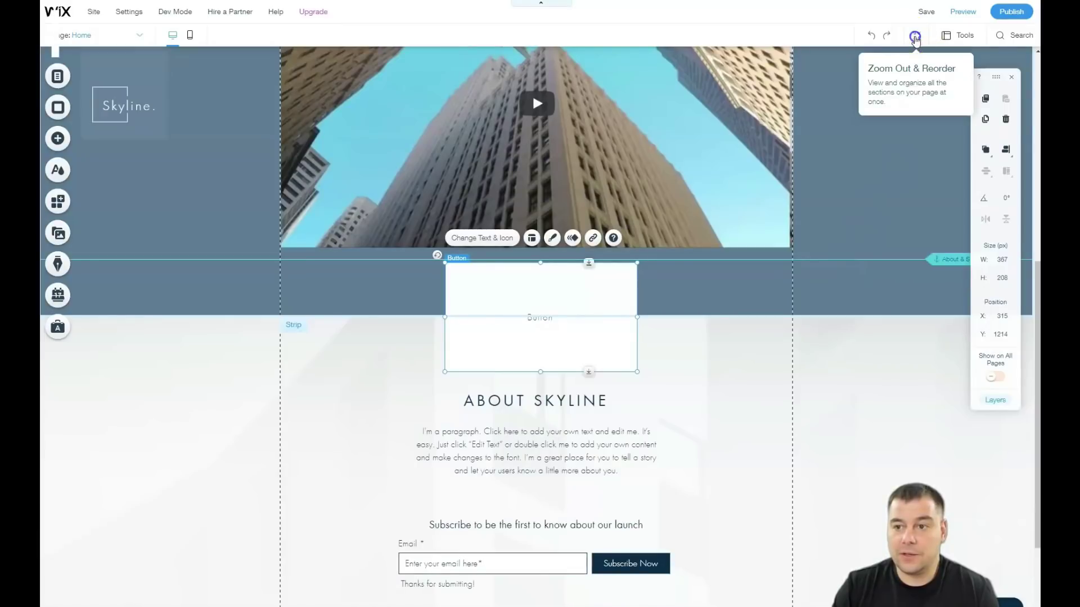
# Leave the zoomed-out section overview and return to the full-size editor.
pyautogui.click(915, 37)
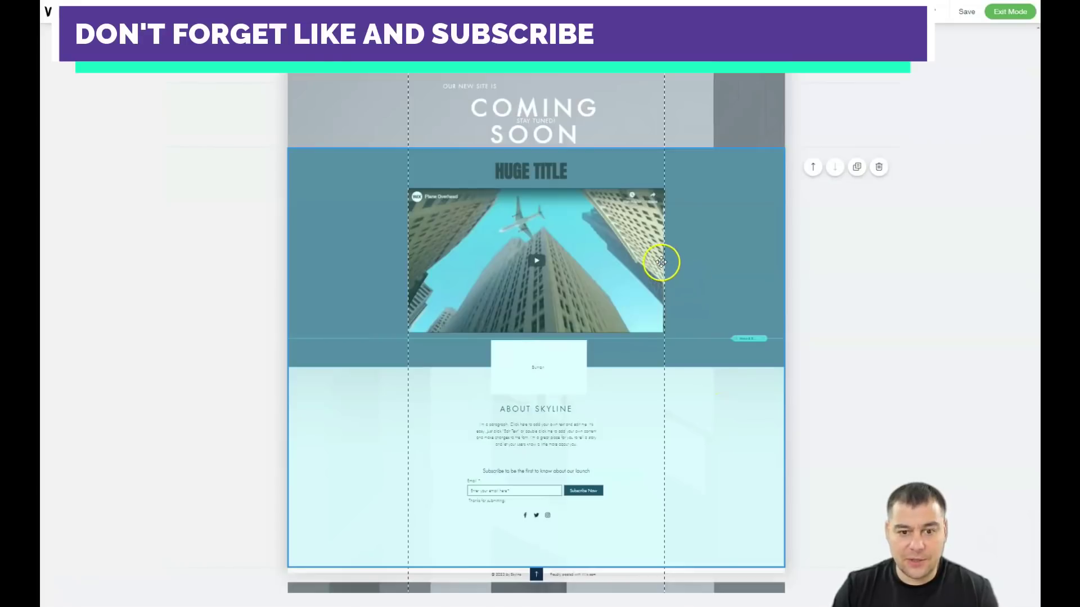
pyautogui.click(855, 103)
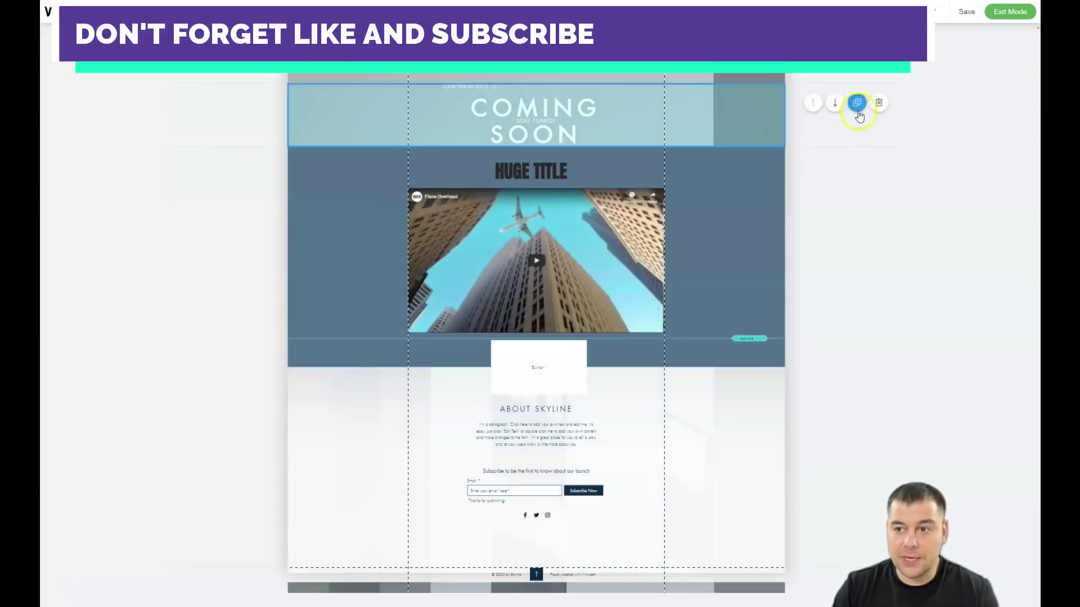
pyautogui.click(999, 21)
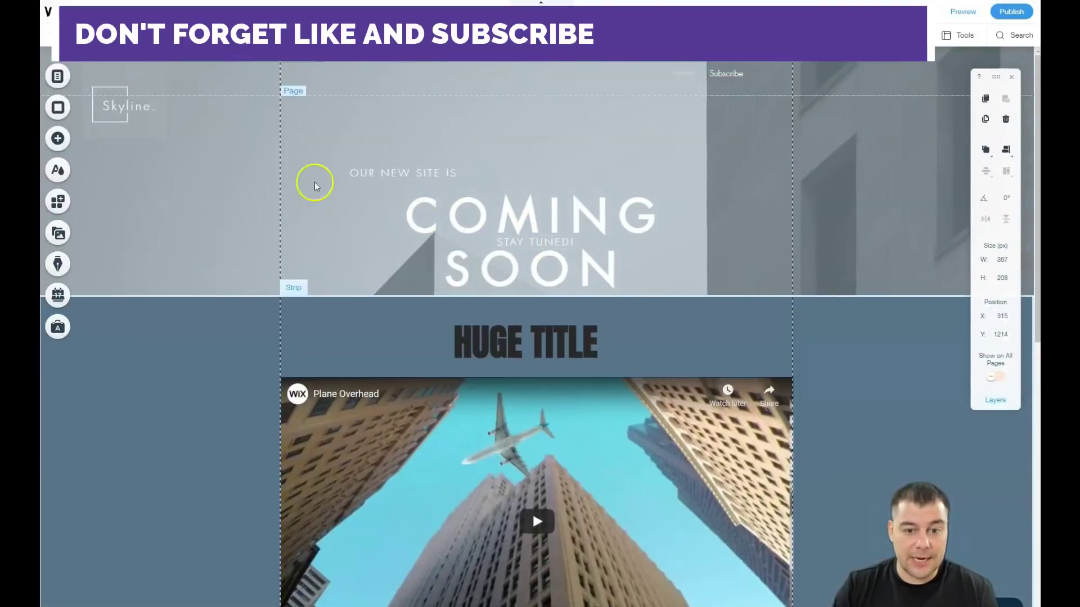
pyautogui.scroll(-5, 402, 270)
pyautogui.scroll(5, 478, 236)
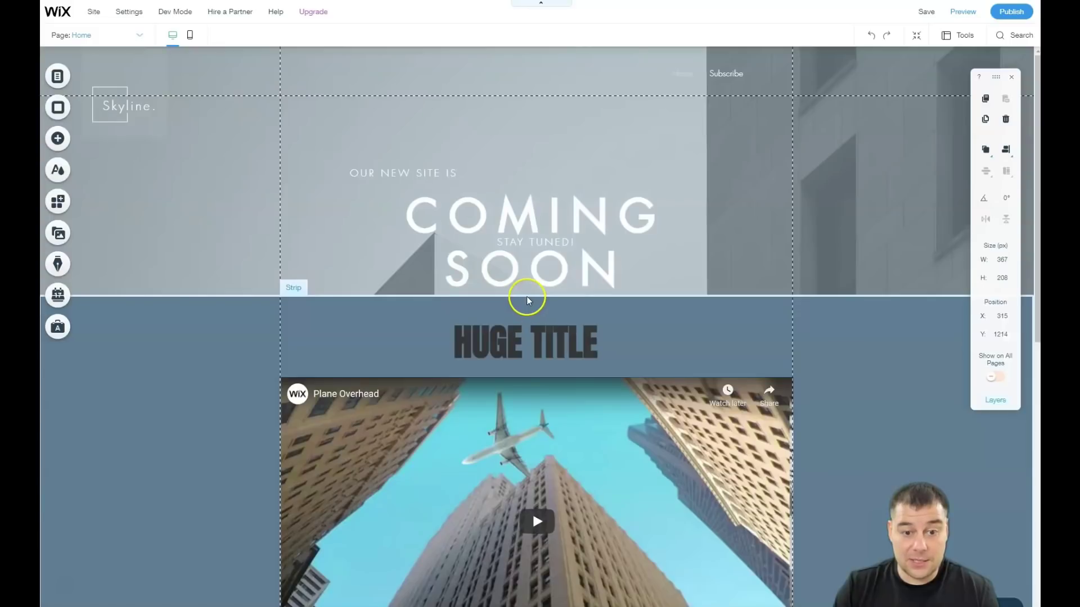
# Make the top strip taller and move COMING SOON up to X 221, Y 114.
pyautogui.click(541, 299)
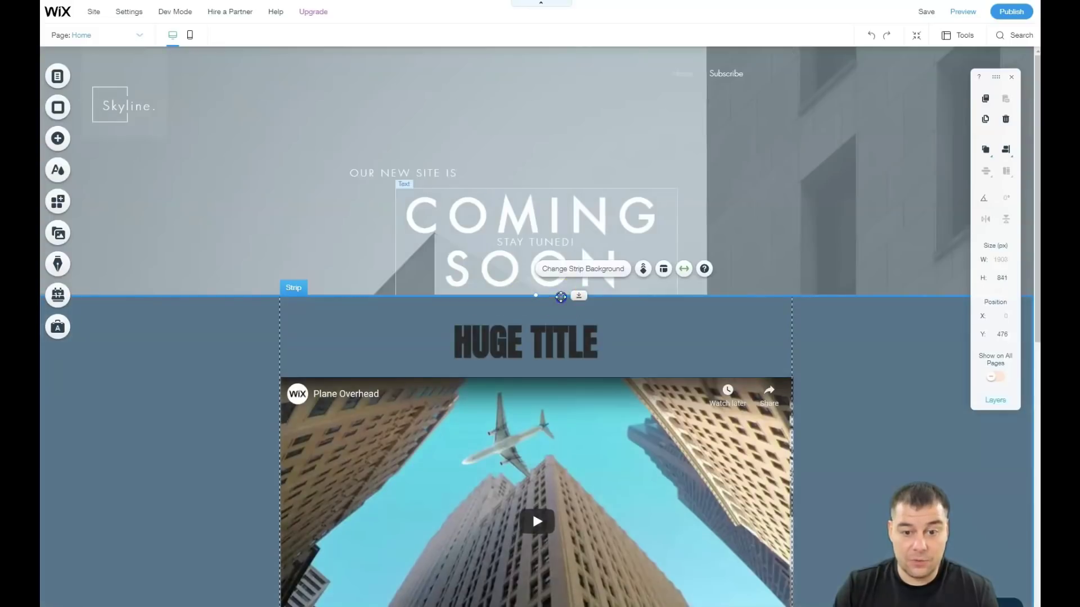
pyautogui.moveTo(561, 296); pyautogui.dragTo(537, 325)
pyautogui.moveTo(525, 218); pyautogui.dragTo(530, 136)
pyautogui.click(221, 182)
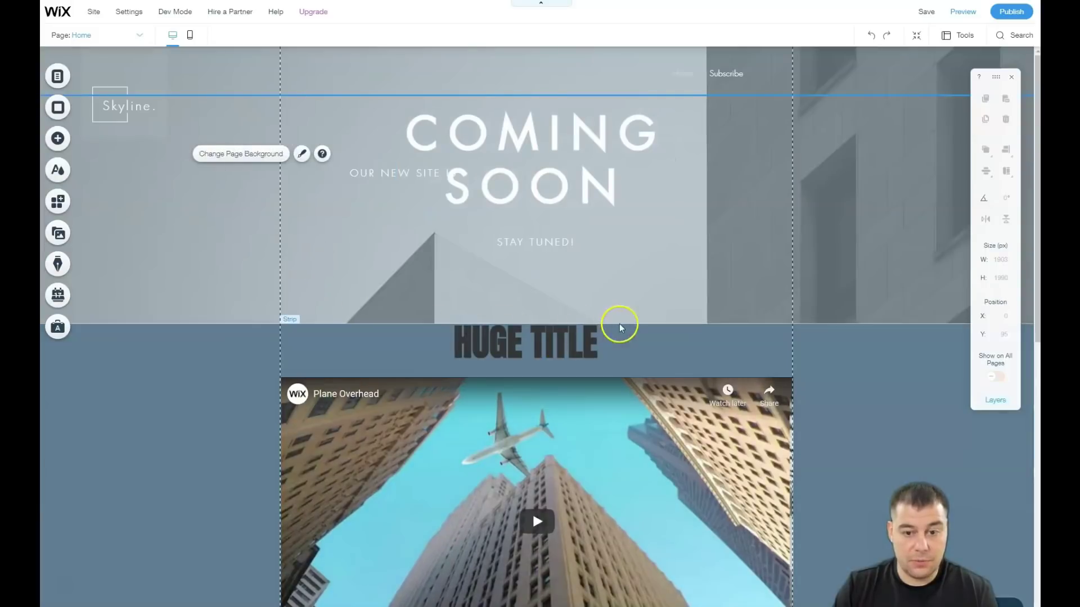
pyautogui.click(688, 199)
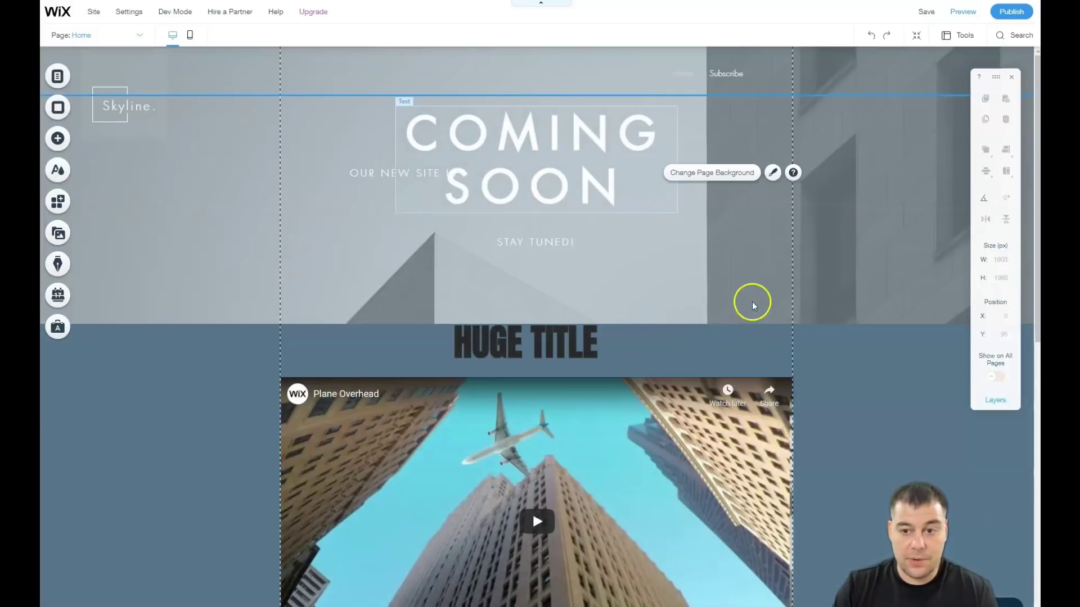
pyautogui.scroll(-5, 615, 258)
pyautogui.scroll(5, 617, 250)
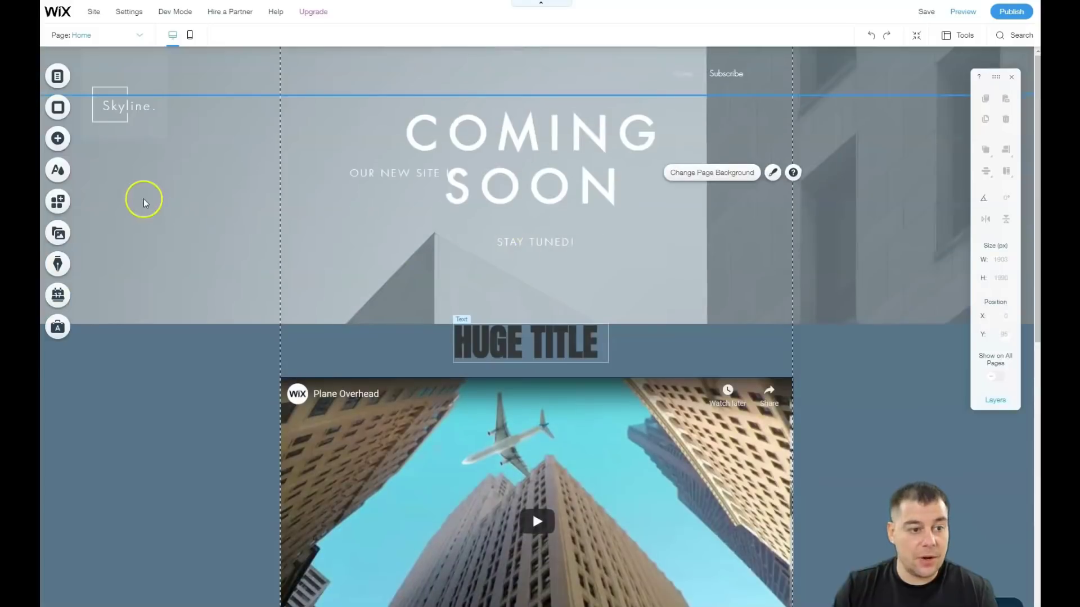
# Switch the site colours to the dark navy theme with blue, cyan and olive accents.
pyautogui.click(59, 171)
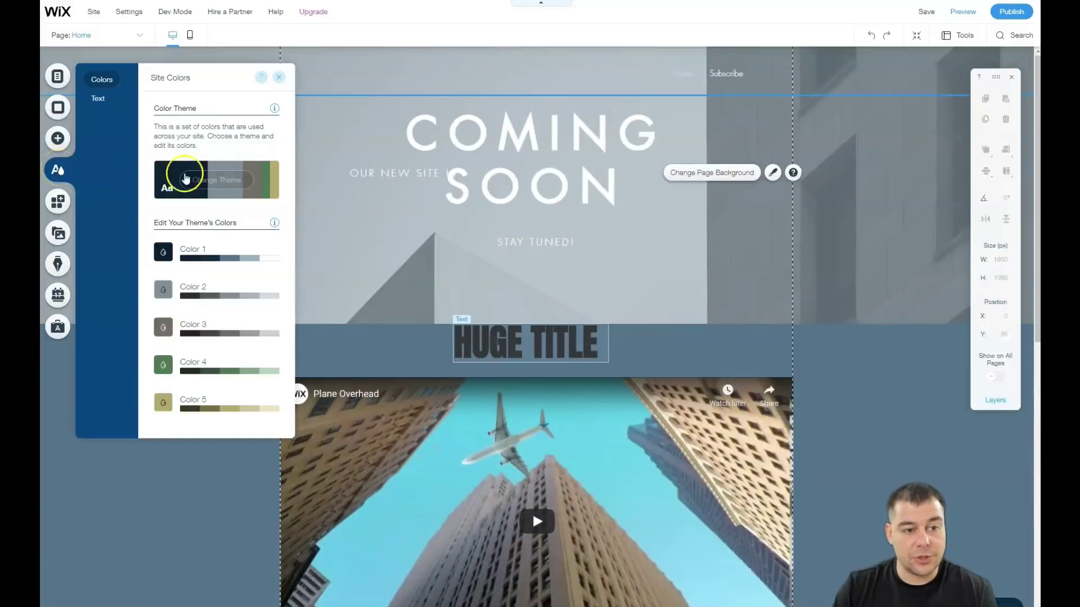
pyautogui.click(222, 180)
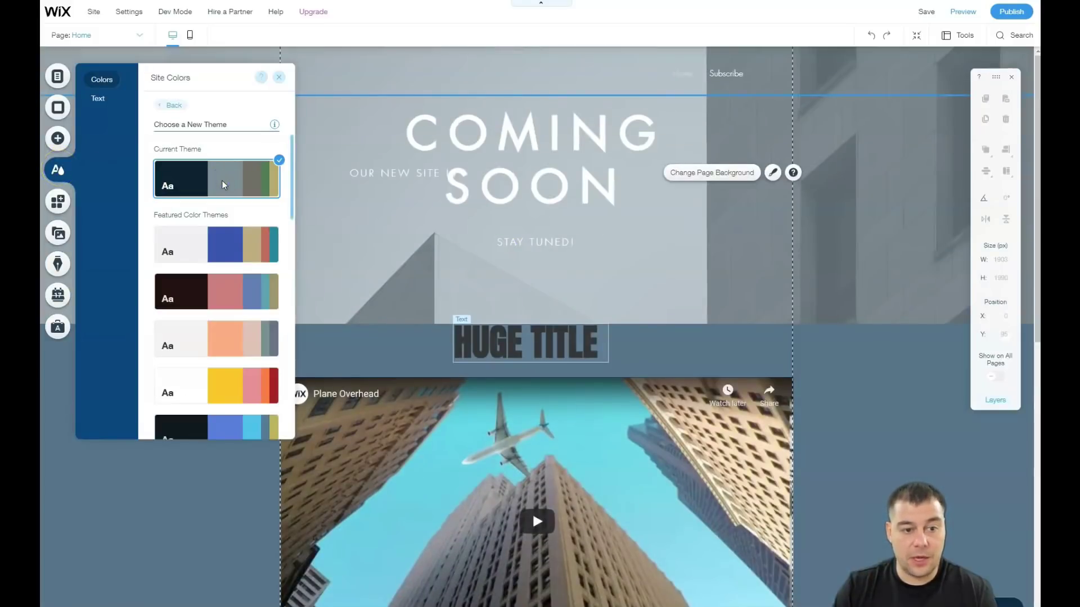
pyautogui.click(223, 236)
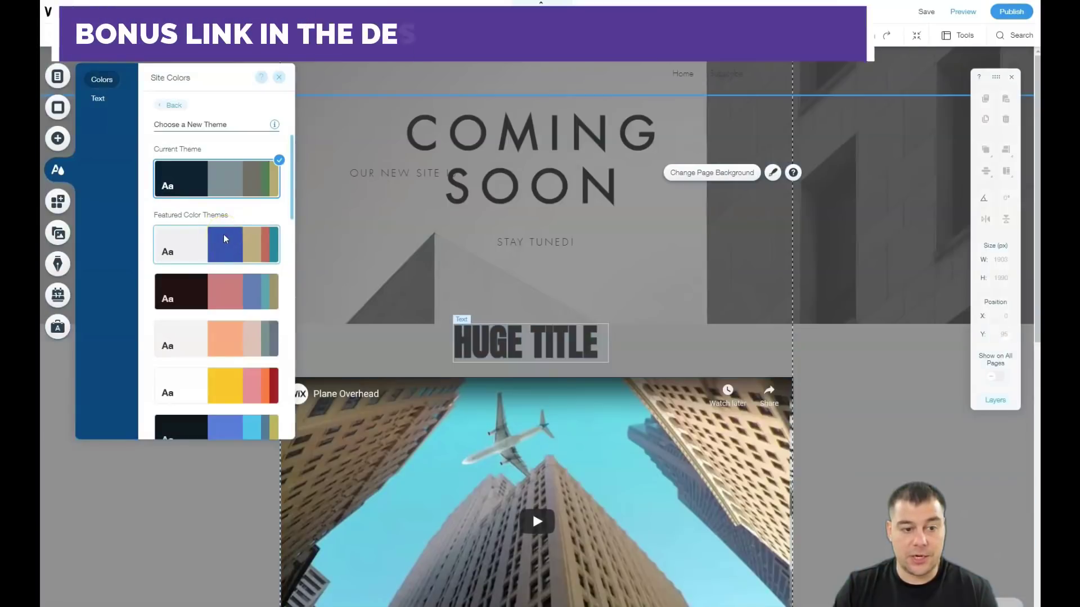
pyautogui.click(221, 296)
pyautogui.click(222, 333)
pyautogui.click(221, 373)
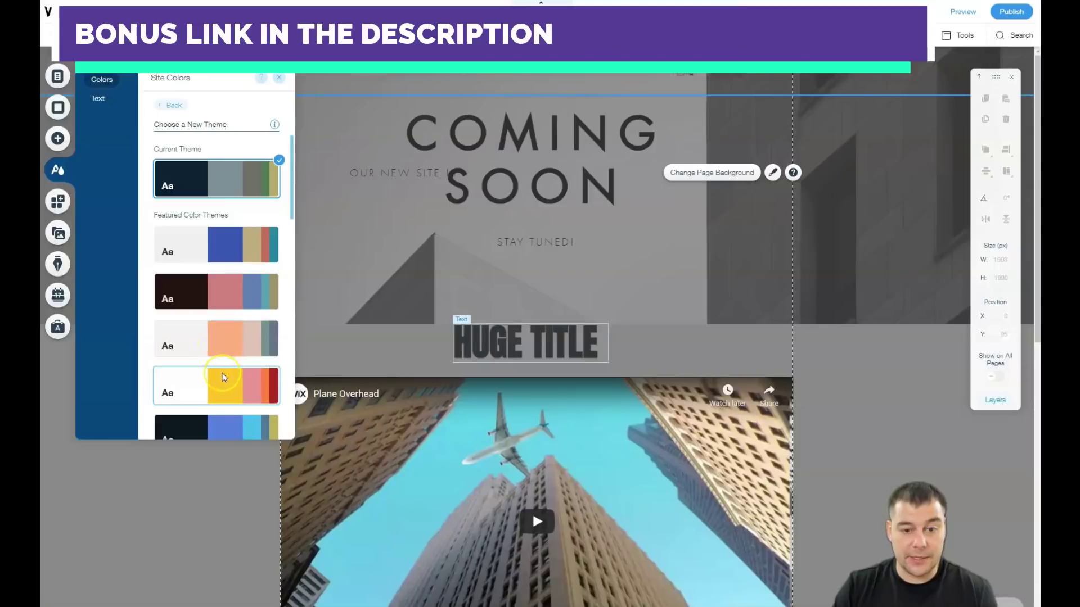
pyautogui.scroll(-3, 221, 349)
pyautogui.click(220, 222)
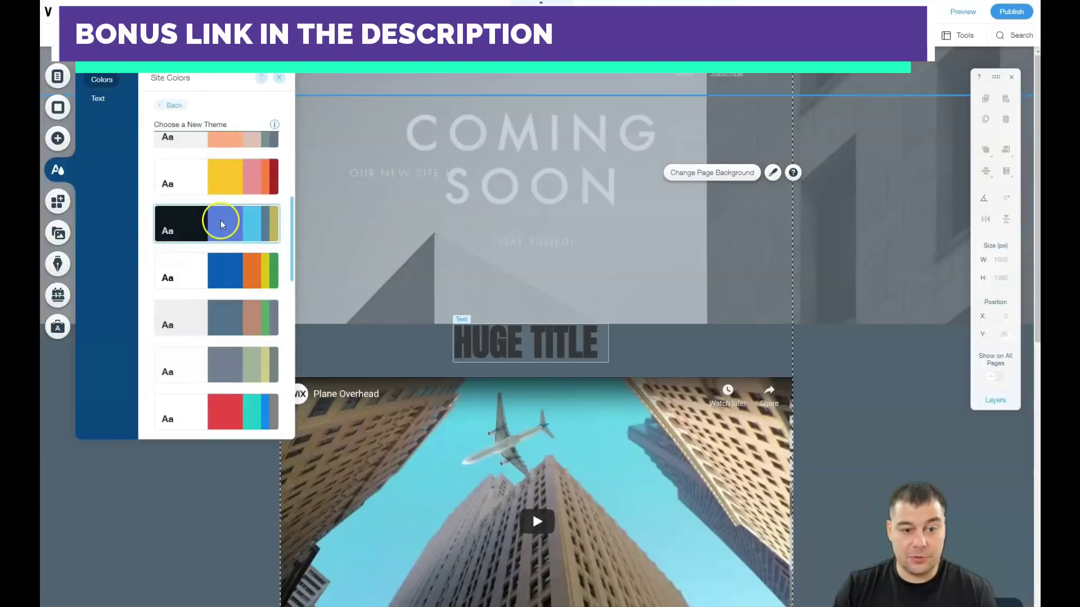
pyautogui.click(218, 277)
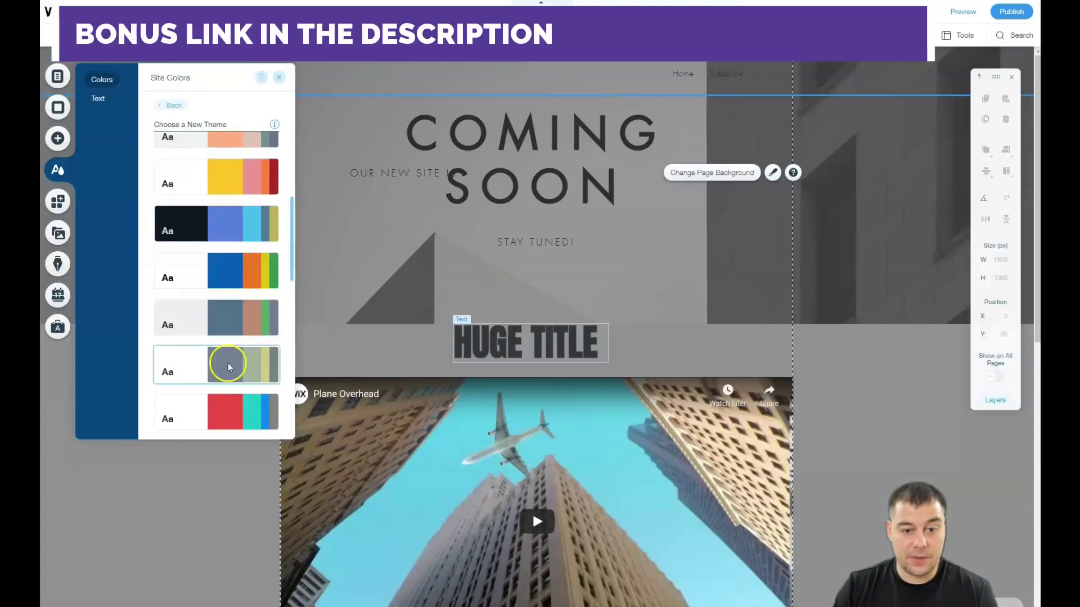
pyautogui.click(228, 230)
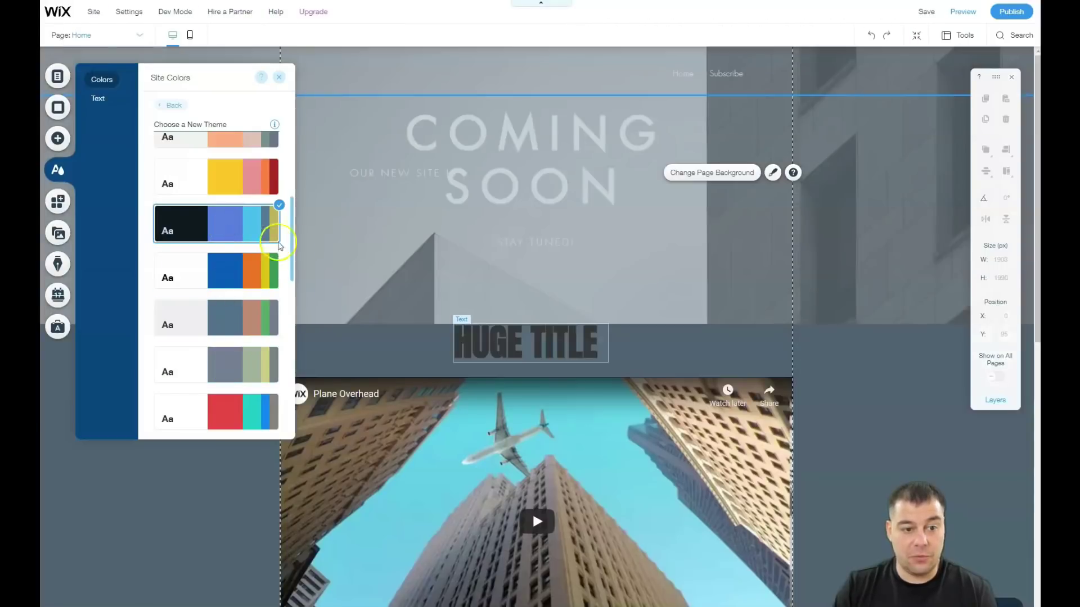
pyautogui.click(279, 77)
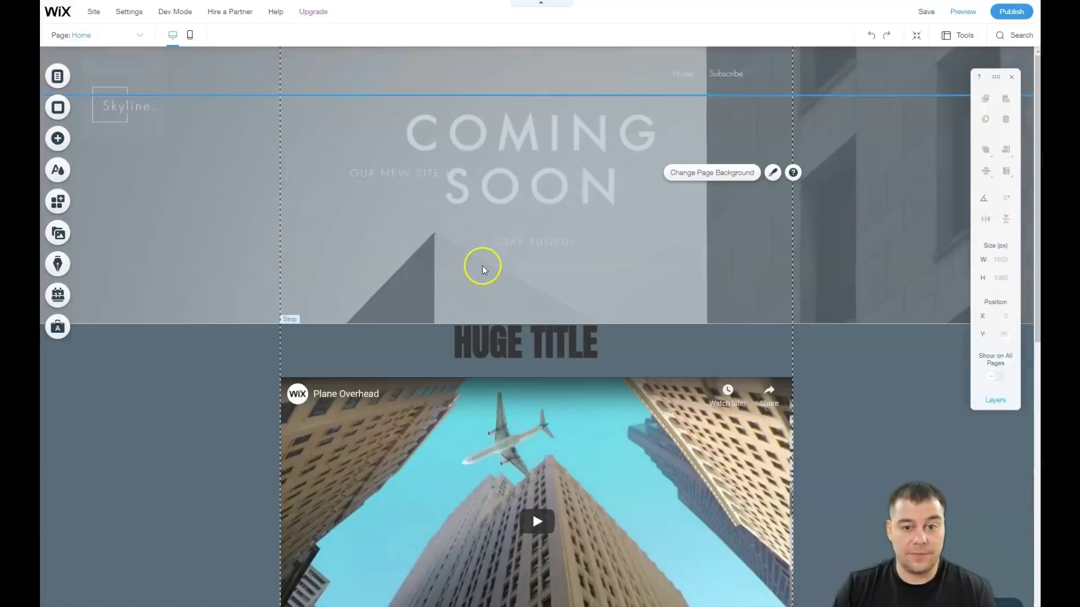
# Colour the COMING SOON heading dark navy #0E1821 using the darkest theme swatch.
pyautogui.click(516, 147)
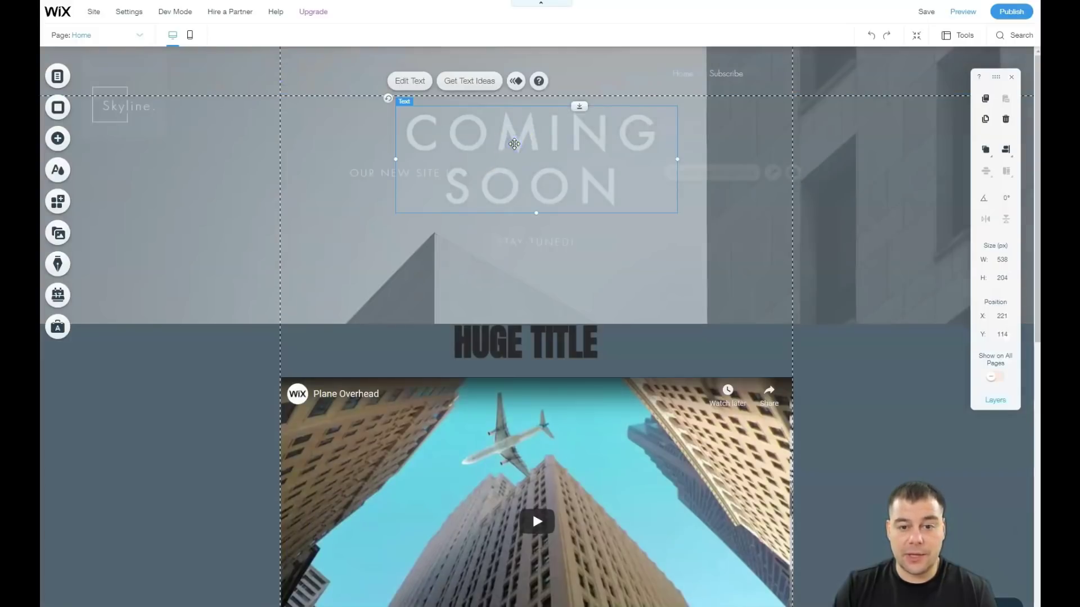
pyautogui.doubleClick(516, 148)
pyautogui.click(776, 287)
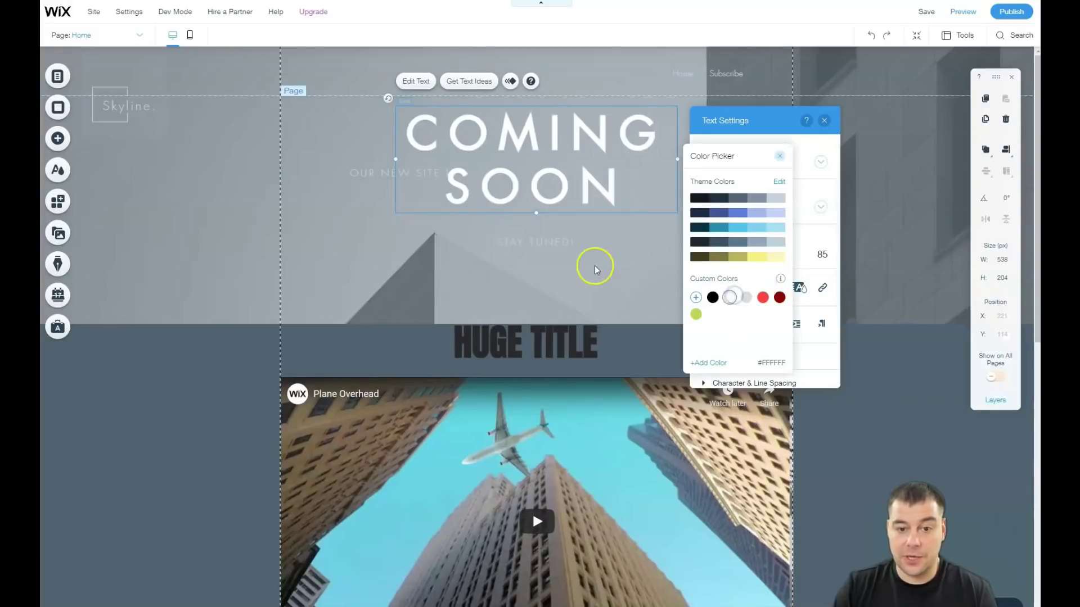
pyautogui.click(700, 200)
pyautogui.click(528, 242)
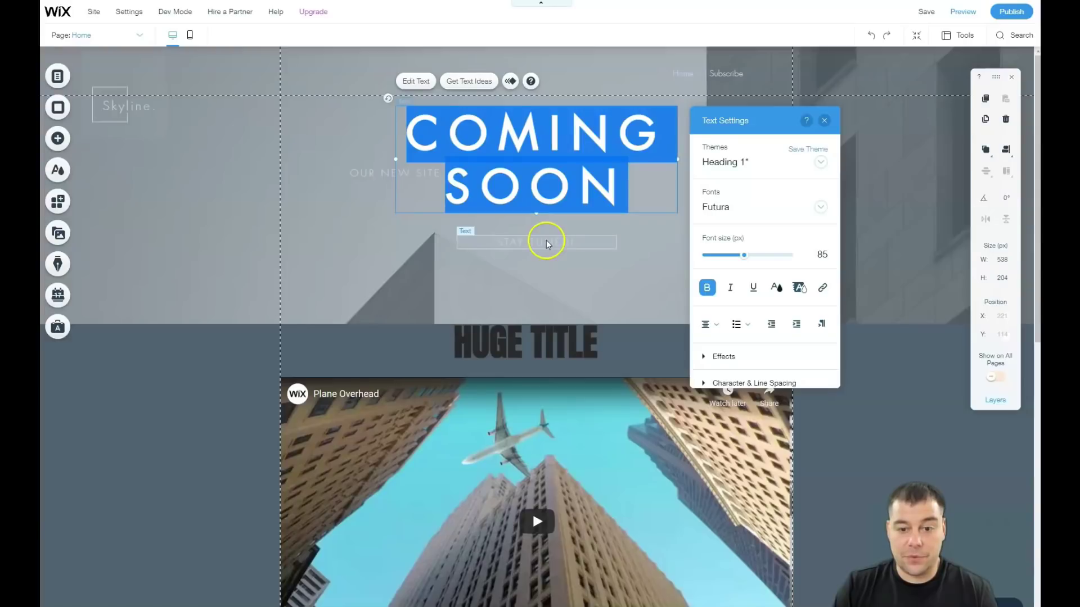
# Enlarge STAY TUNED! to 56 px and widen its text box so it fits on one line.
pyautogui.click(546, 243)
pyautogui.click(554, 242)
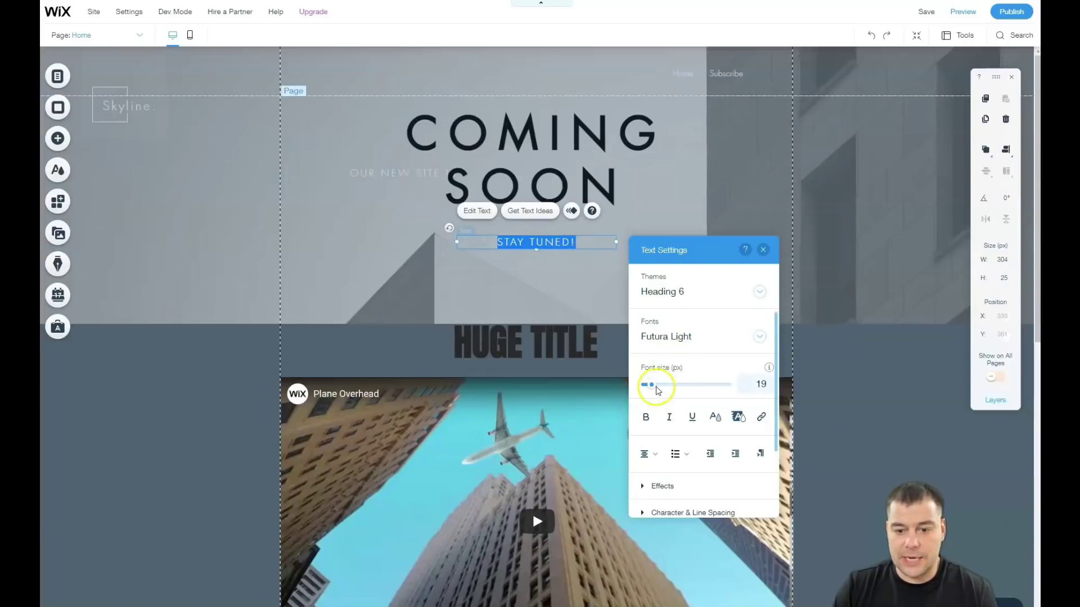
pyautogui.moveTo(656, 389); pyautogui.dragTo(668, 386)
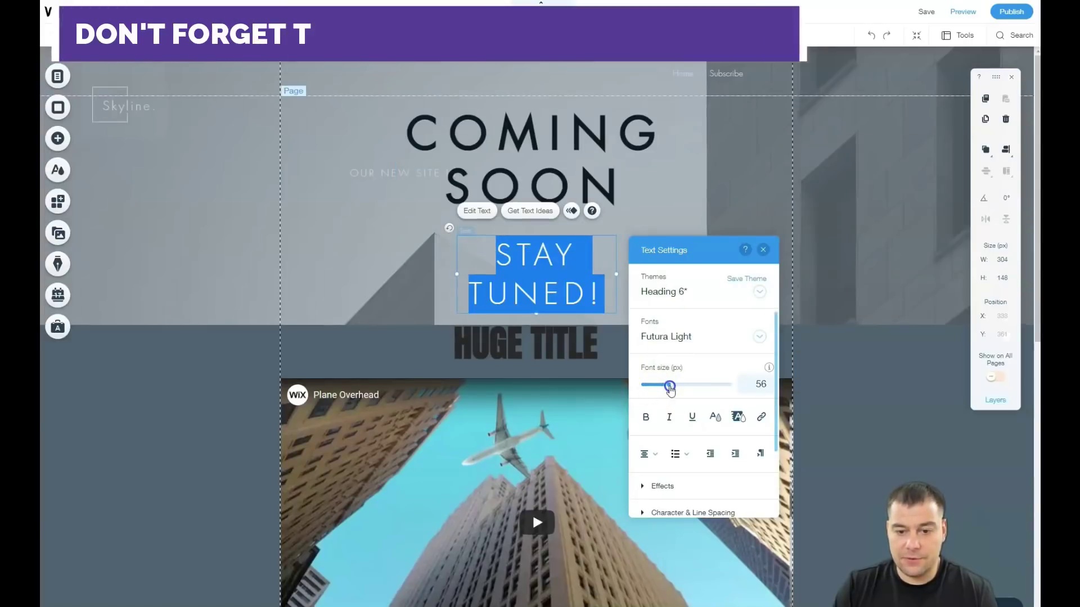
pyautogui.click(616, 274)
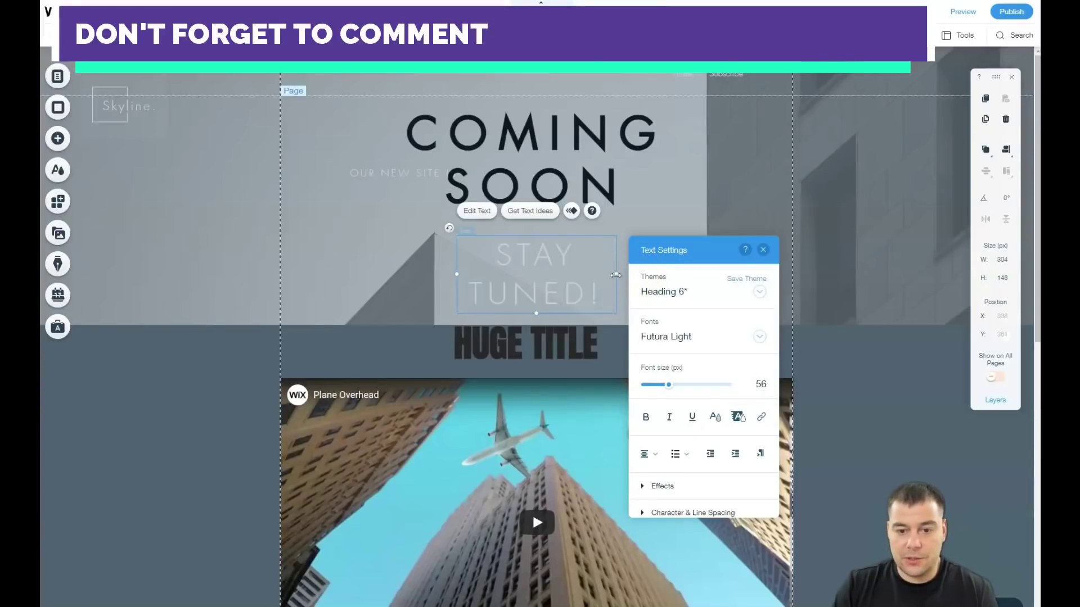
pyautogui.moveTo(645, 278); pyautogui.dragTo(656, 277)
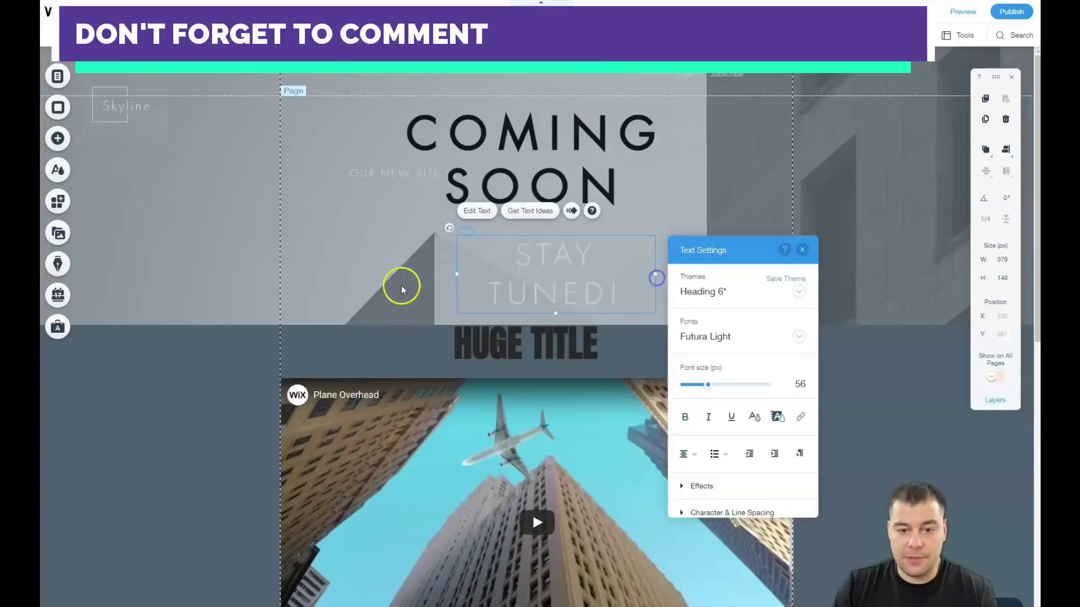
pyautogui.moveTo(455, 276); pyautogui.dragTo(398, 269)
pyautogui.click(652, 258)
pyautogui.moveTo(651, 259); pyautogui.dragTo(665, 256)
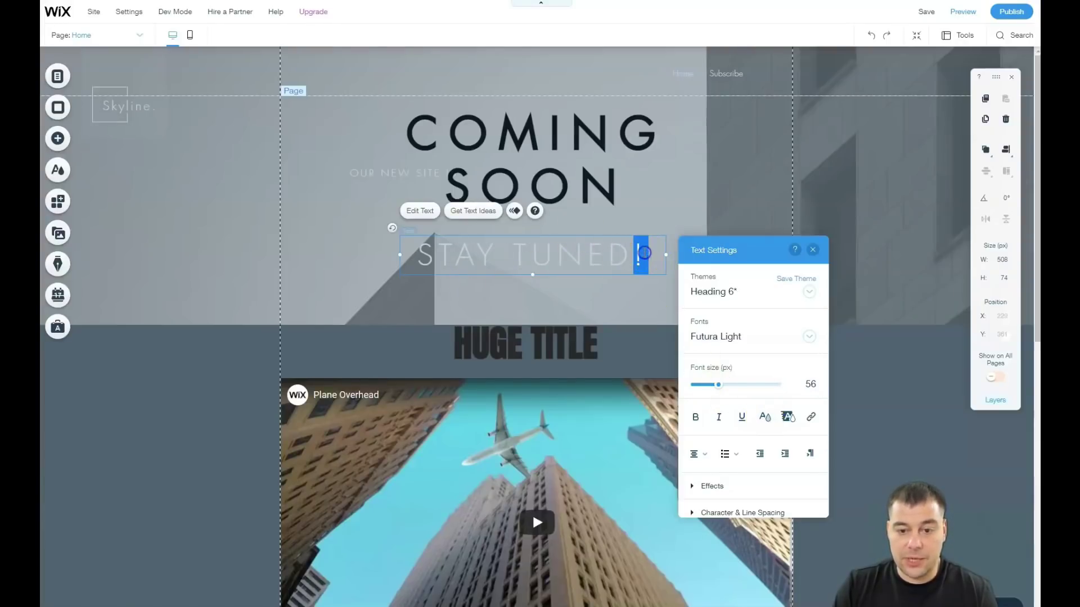
# Make all of the STAY TUNED! text dark navy #0E1821.
pyautogui.moveTo(644, 253); pyautogui.dragTo(405, 238)
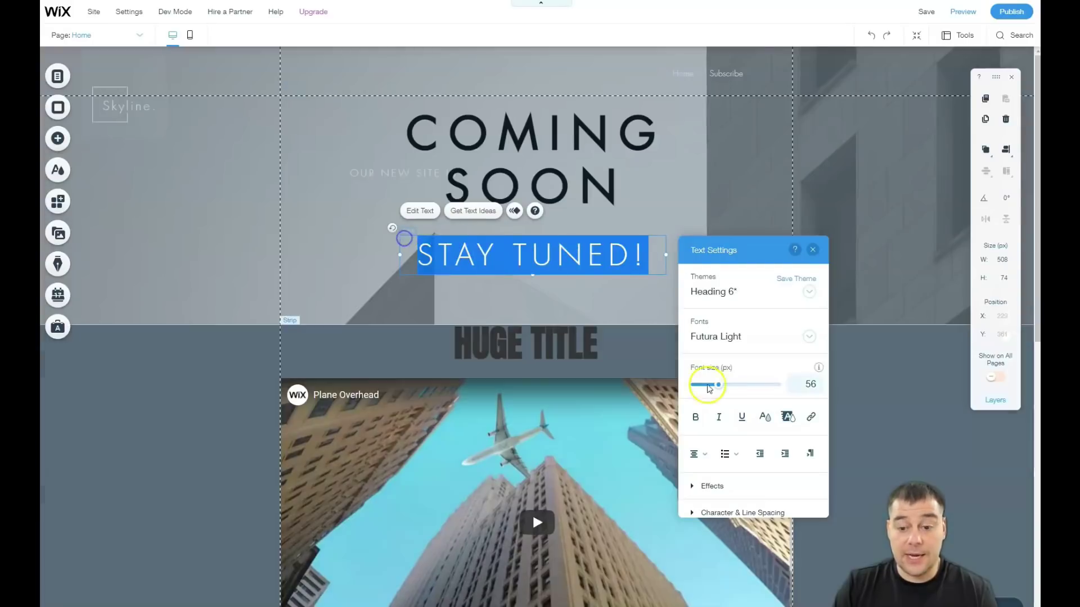
pyautogui.click(764, 417)
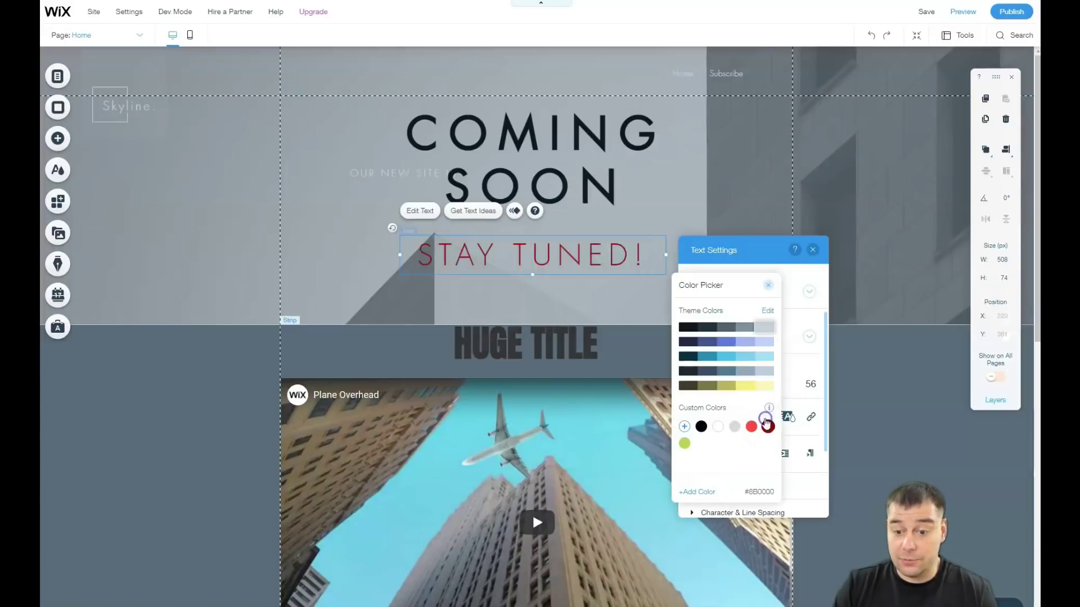
pyautogui.click(681, 329)
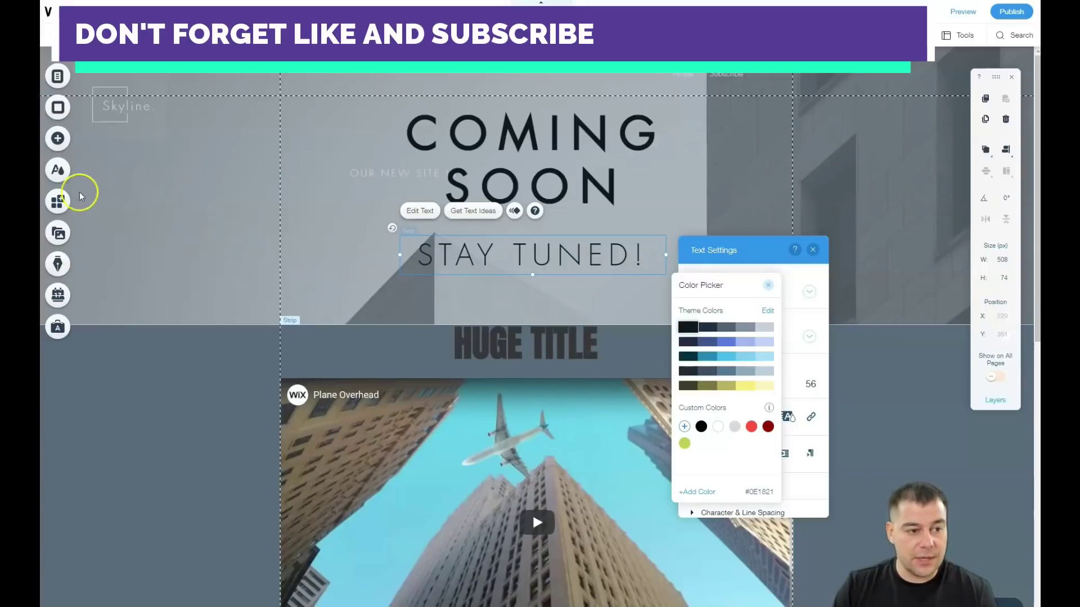
pyautogui.click(812, 250)
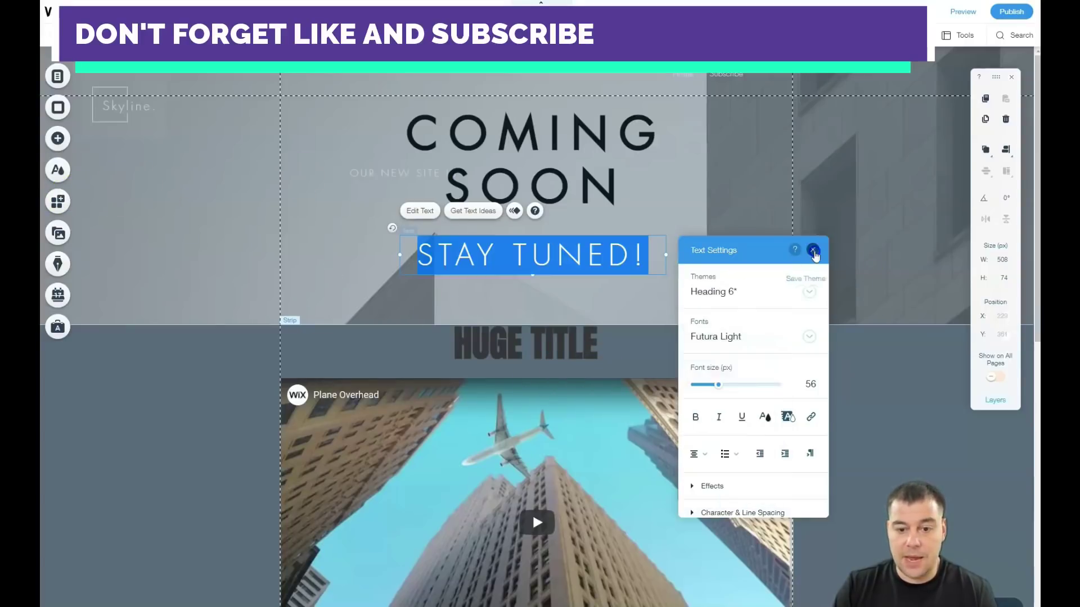
# Shrink the button under the video to a slim 349 × 59 px bar.
pyautogui.click(813, 250)
pyautogui.scroll(-5, 528, 301)
pyautogui.scroll(-3, 528, 301)
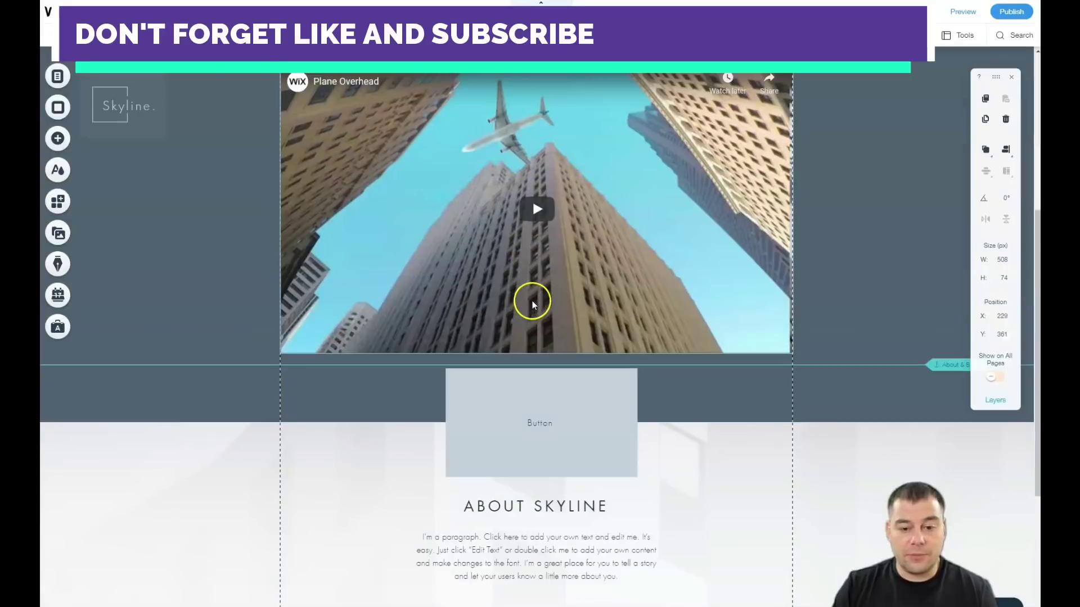
pyautogui.click(527, 323)
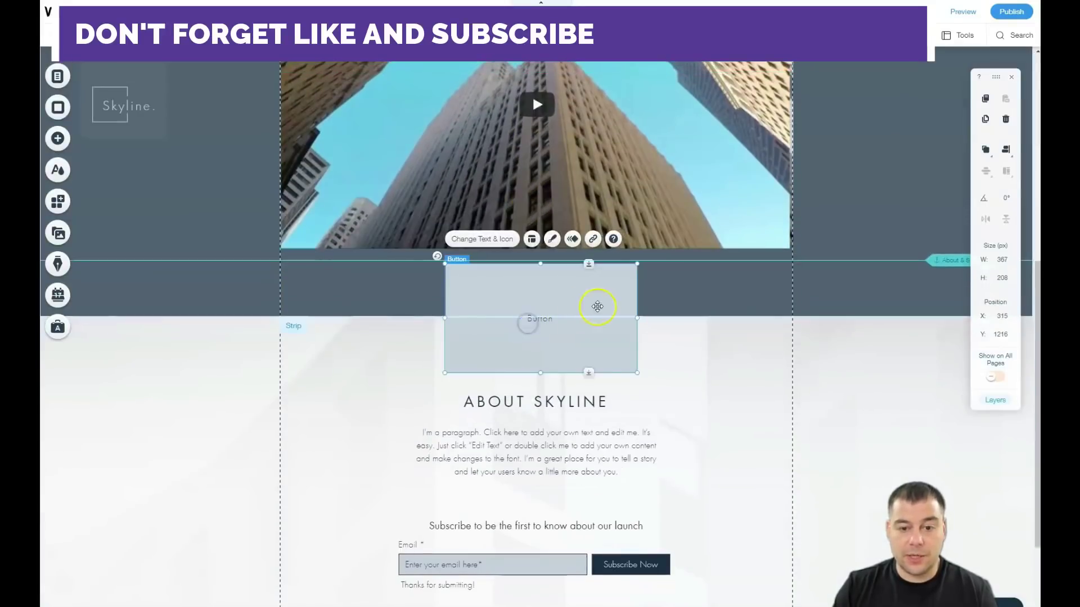
pyautogui.moveTo(625, 324); pyautogui.dragTo(626, 294)
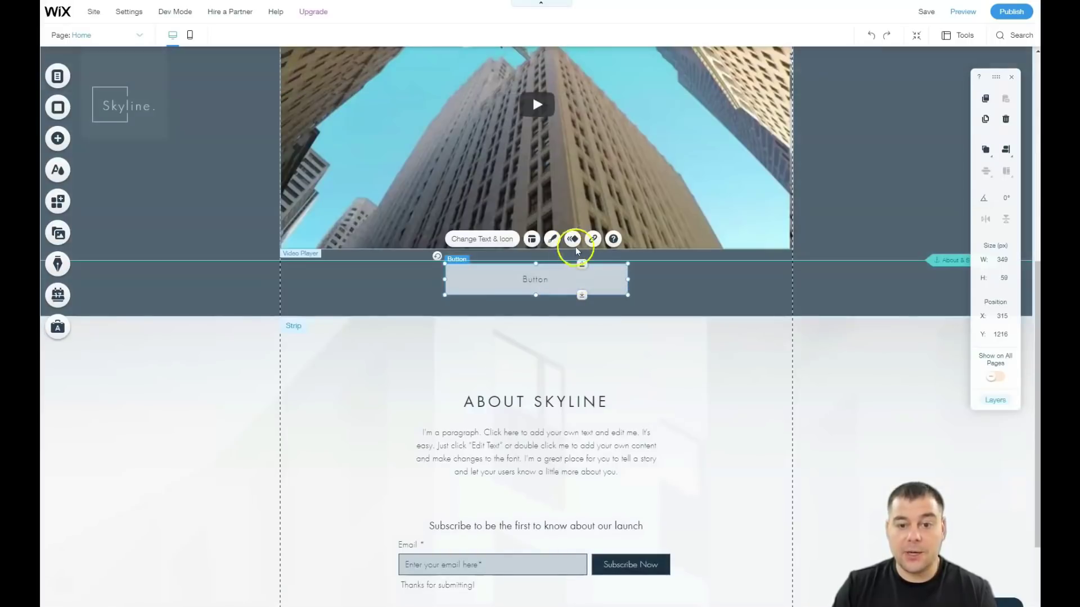
# Choose Email in the button's link options, then dismiss them without linking.
pyautogui.click(593, 239)
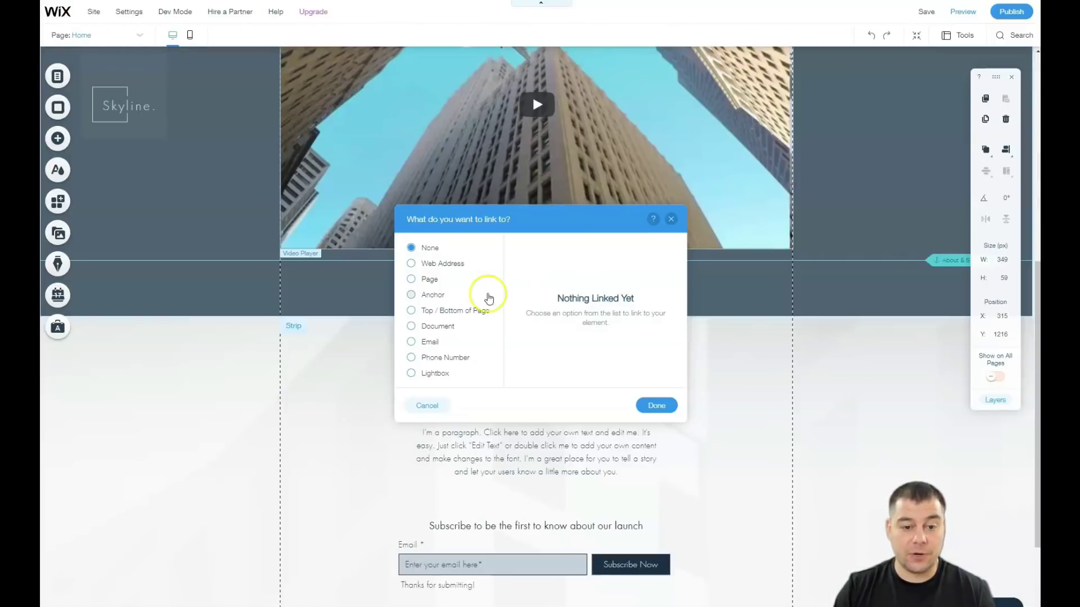
pyautogui.click(411, 342)
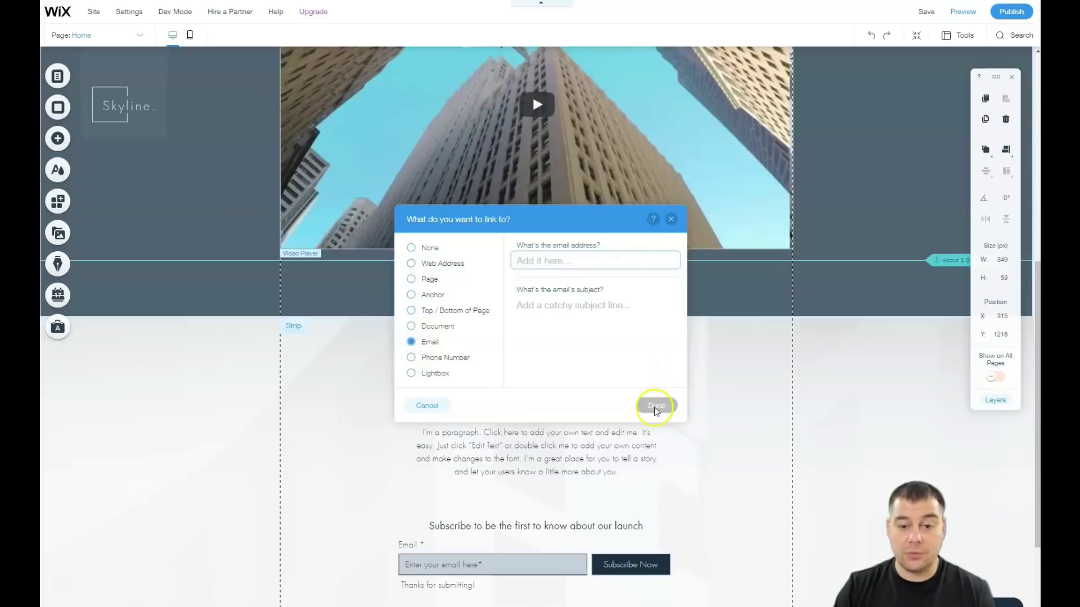
pyautogui.click(671, 218)
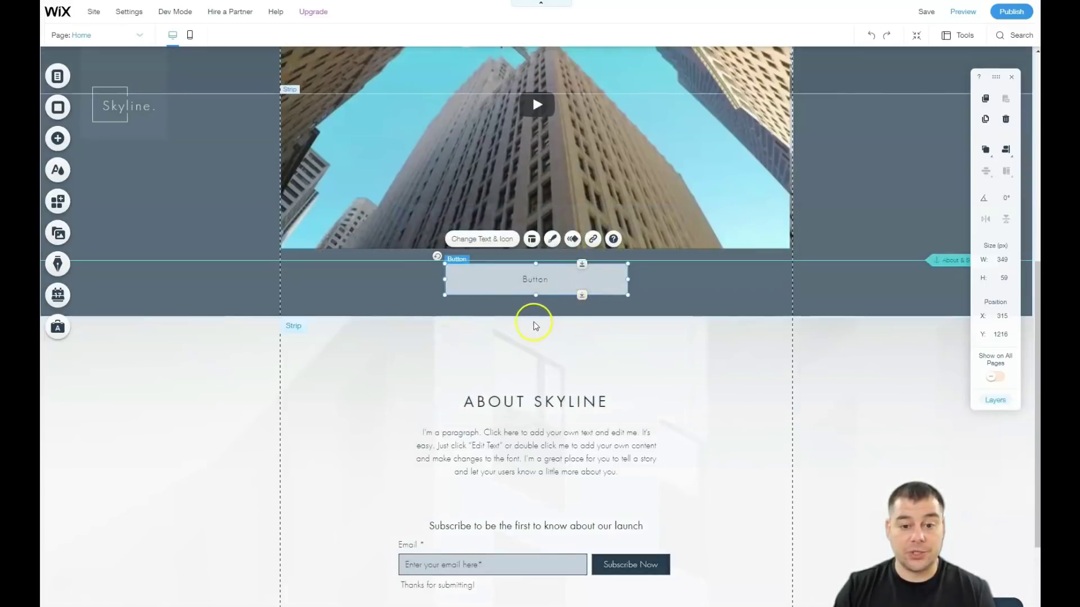
pyautogui.click(537, 317)
# Extend the blue-grey strip's bottom edge down to 878 px tall, then return to the Coming Soon header.
pyautogui.moveTo(537, 317); pyautogui.dragTo(537, 366)
pyautogui.scroll(-3, 754, 388)
pyautogui.scroll(6, 735, 360)
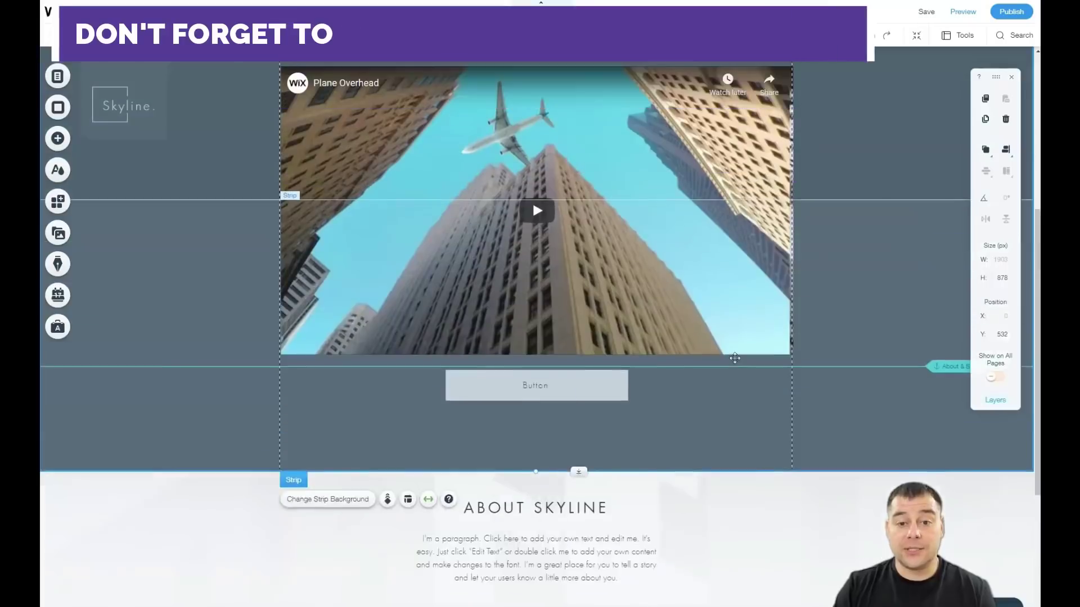
pyautogui.scroll(4, 734, 356)
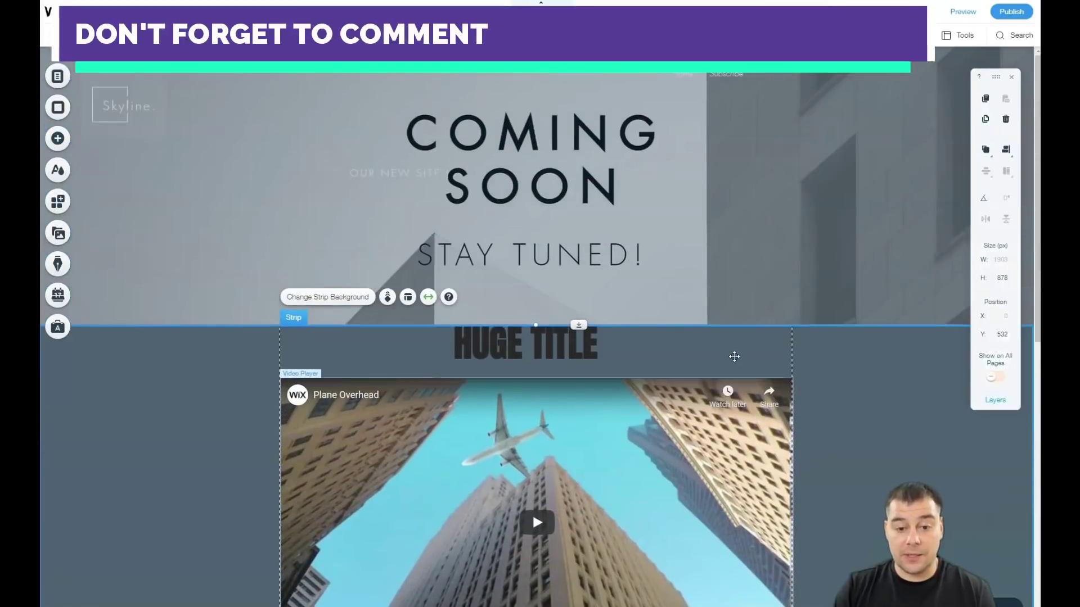
pyautogui.click(707, 298)
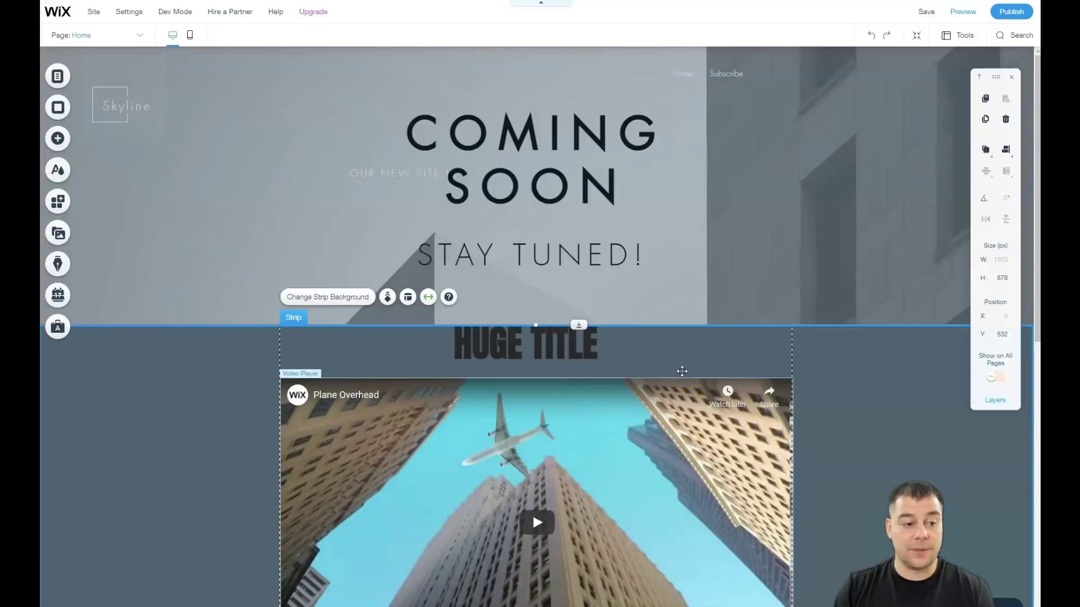
# Open Add Apps and browse the Marketing category's app cards, such as Mailchimp Forms and POWR Pop Up.
pyautogui.click(58, 202)
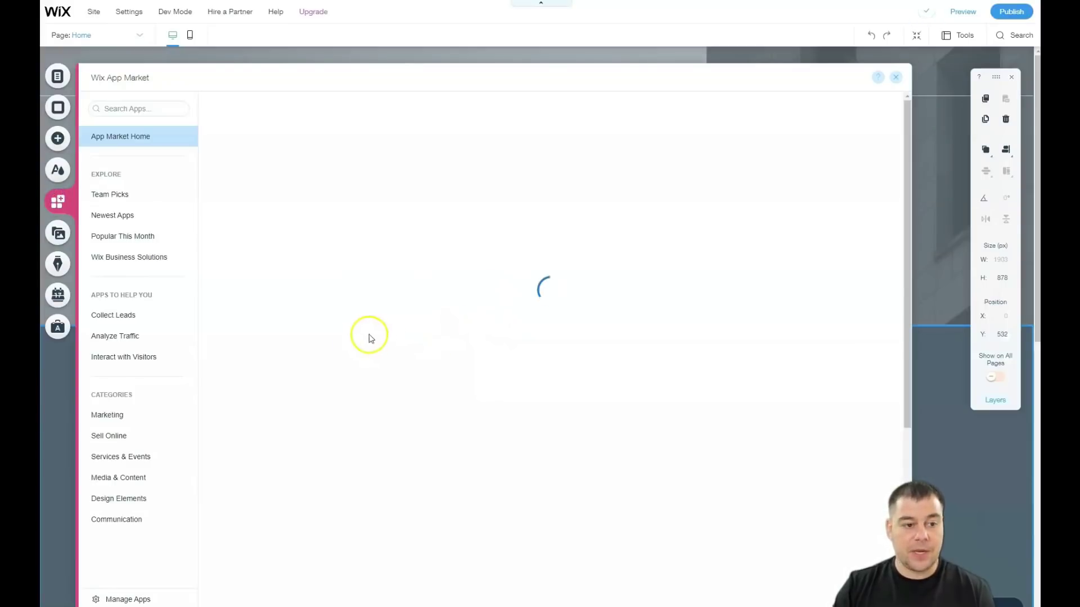
pyautogui.click(100, 417)
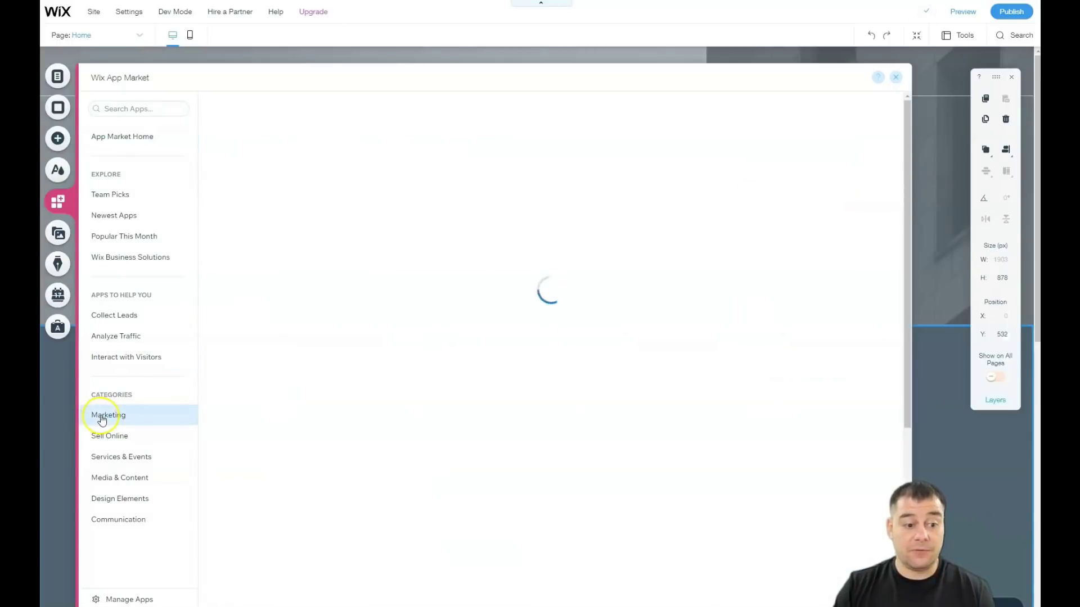
pyautogui.scroll(-5, 551, 352)
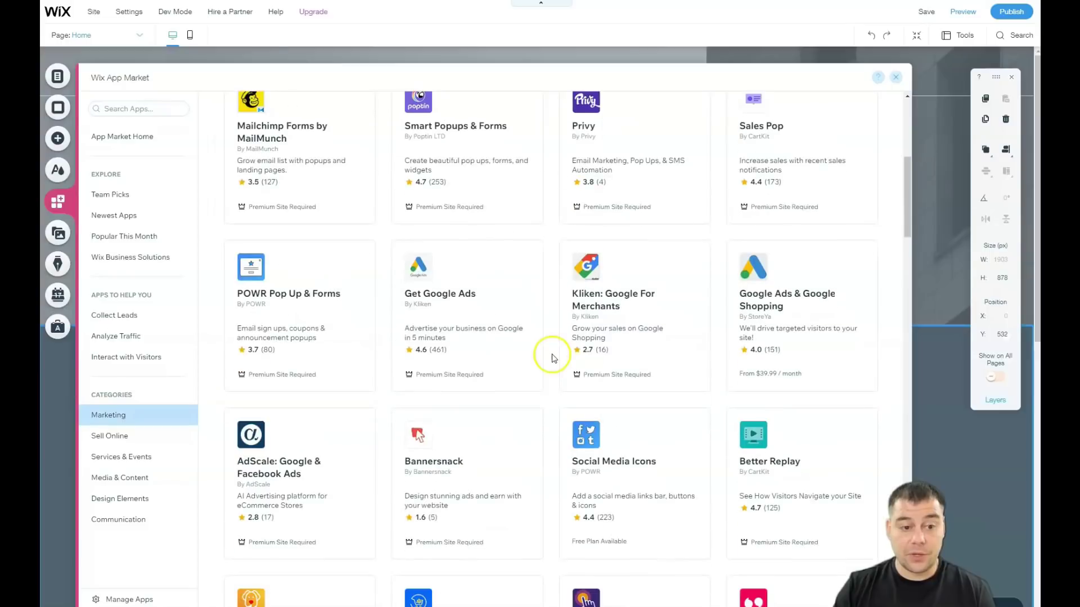
pyautogui.scroll(2, 551, 357)
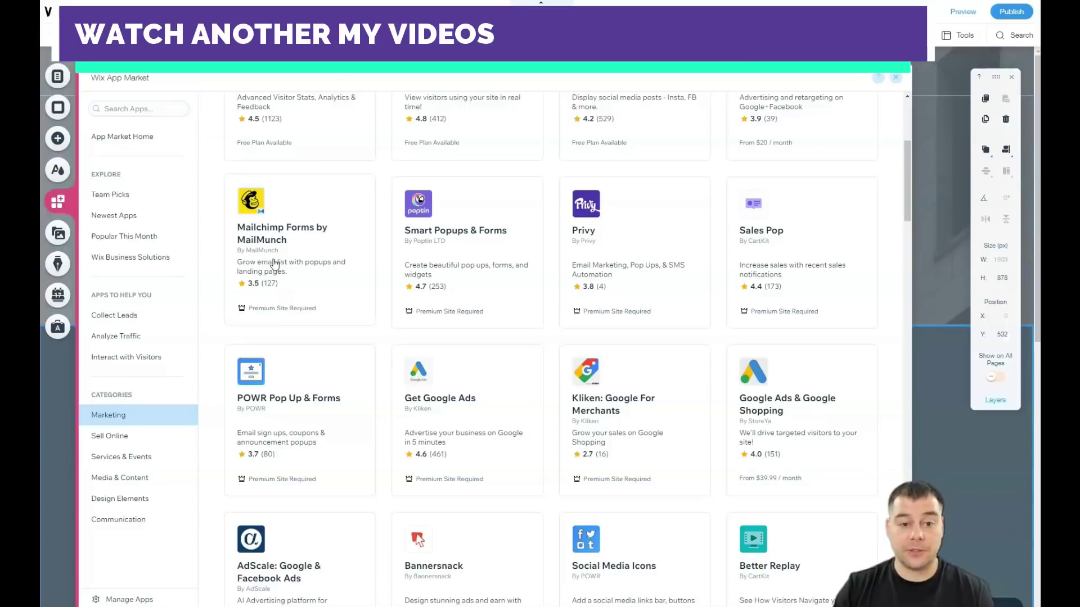
pyautogui.click(282, 258)
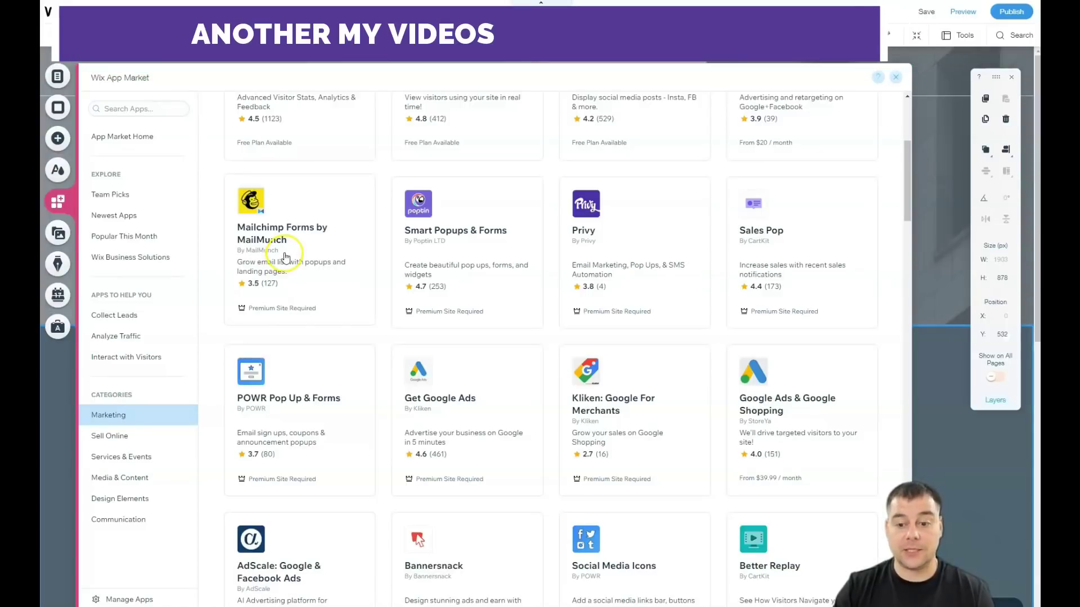
pyautogui.scroll(-5, 551, 250)
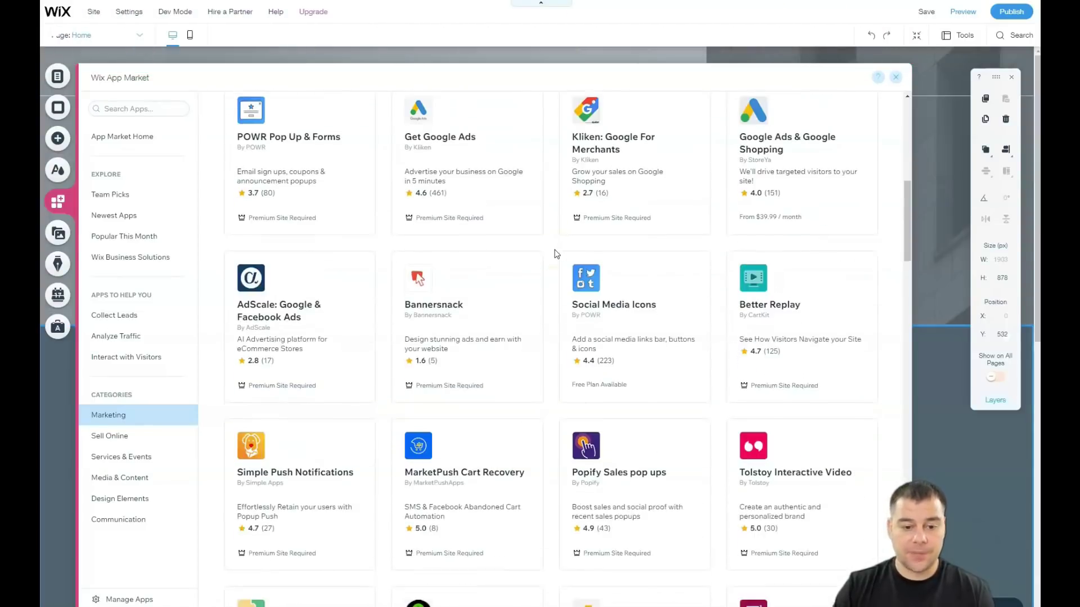
pyautogui.scroll(-10, 555, 254)
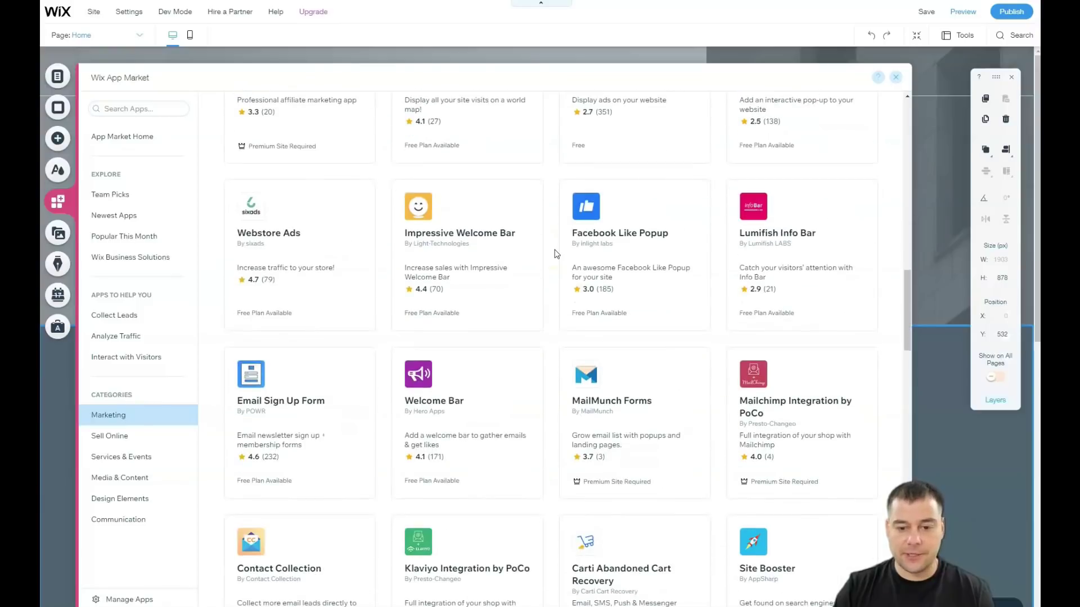
pyautogui.scroll(-9, 556, 254)
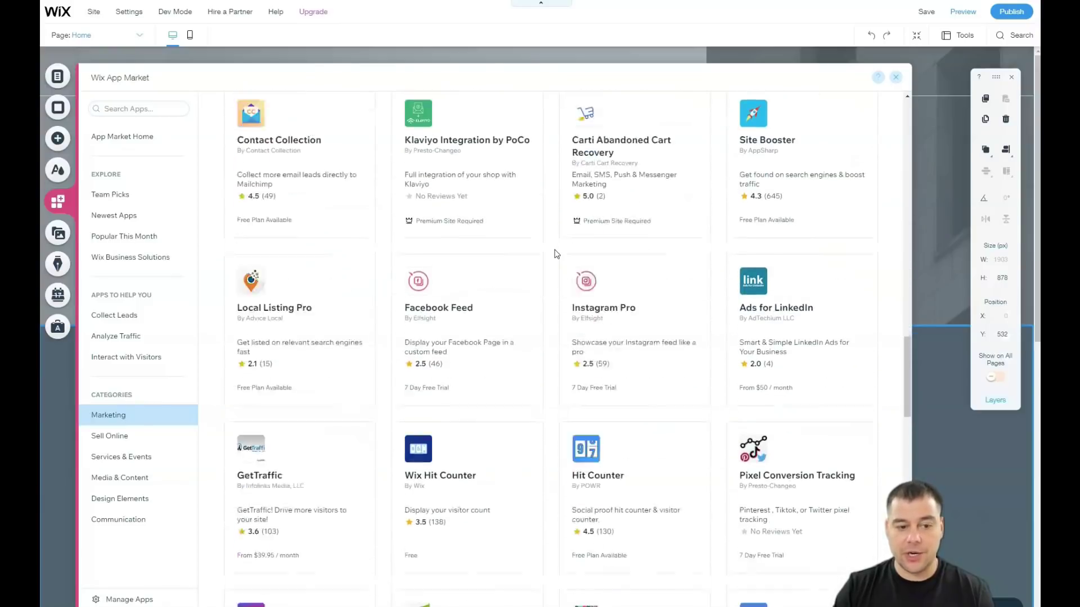
pyautogui.scroll(-7, 556, 254)
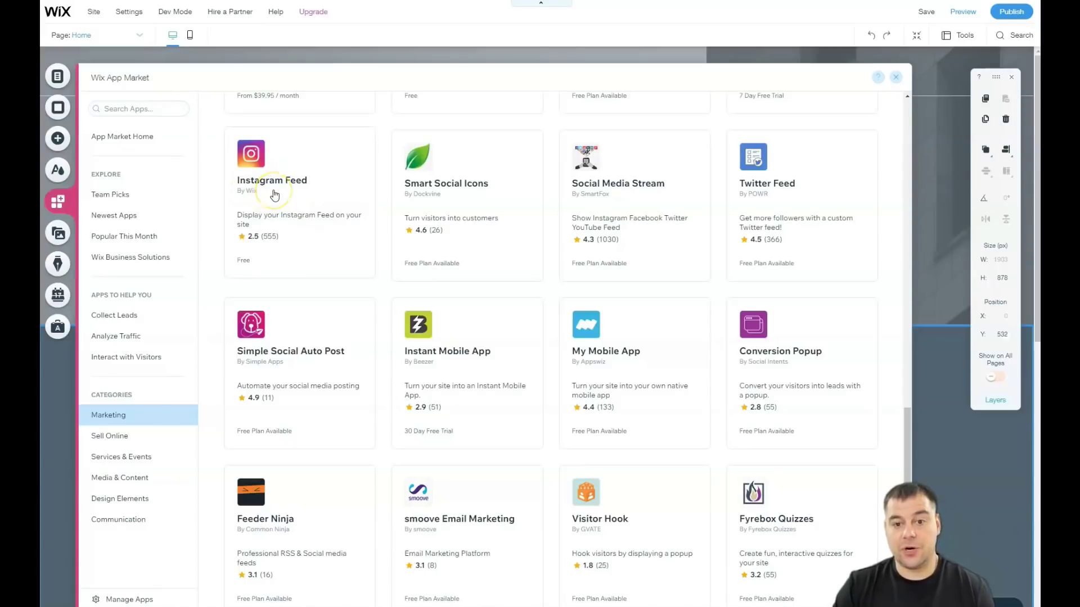
# Close the App Market and move the button under the video a little lower.
pyautogui.click(895, 78)
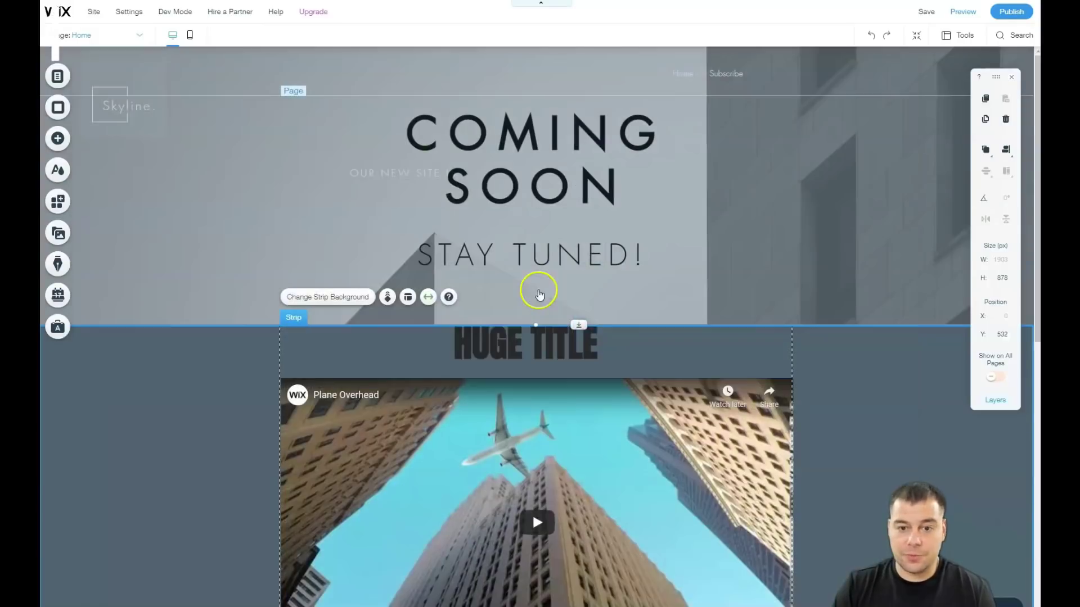
pyautogui.scroll(-3, 579, 294)
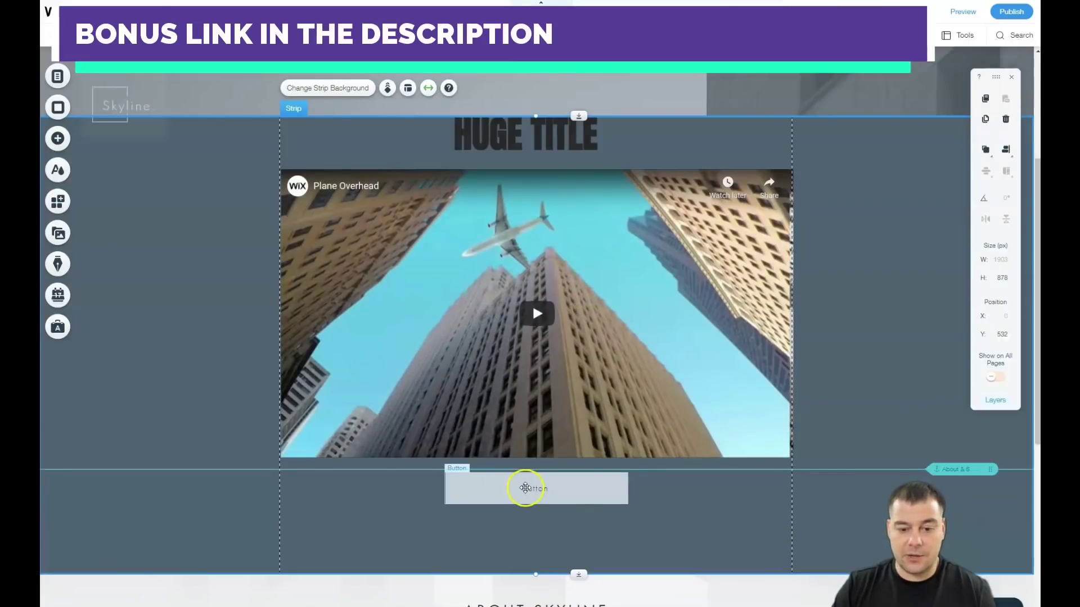
pyautogui.moveTo(525, 487); pyautogui.dragTo(523, 515)
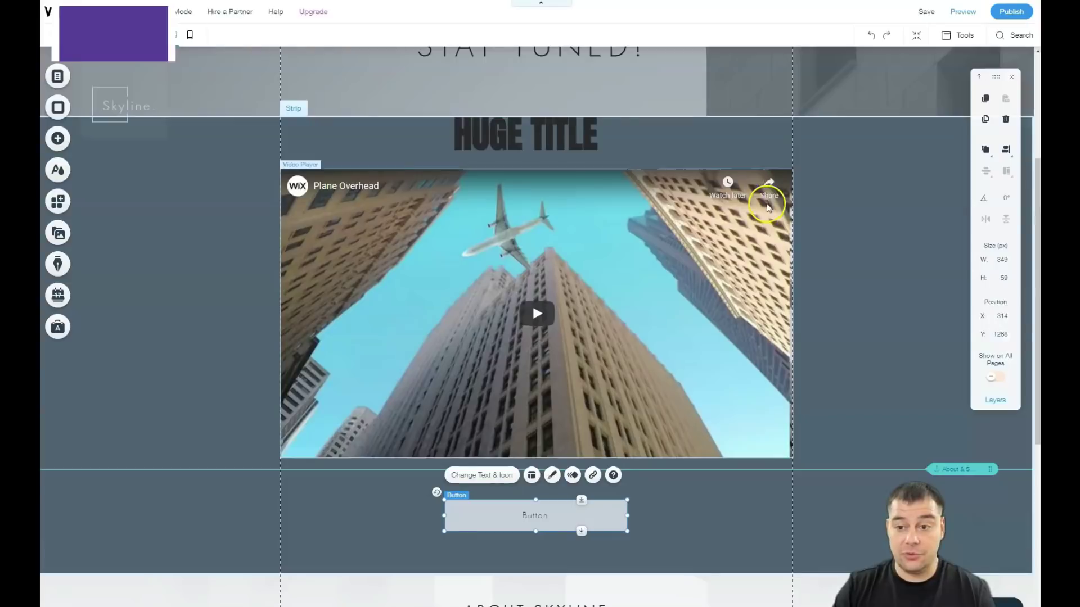
# Shrink the Plane Overhead video to 649 × 366 px and centre it beneath HUGE TITLE.
pyautogui.click(766, 210)
pyautogui.moveTo(791, 169); pyautogui.dragTo(624, 287)
pyautogui.moveTo(543, 362); pyautogui.dragTo(624, 335)
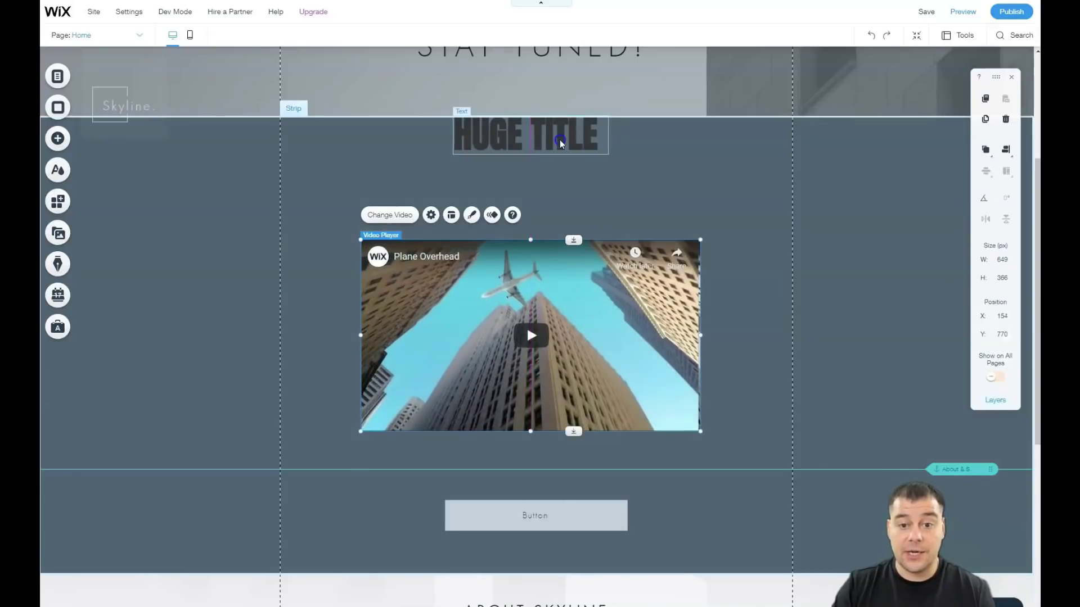
# Move HUGE TITLE lower in the blue-grey strip.
pyautogui.click(554, 147)
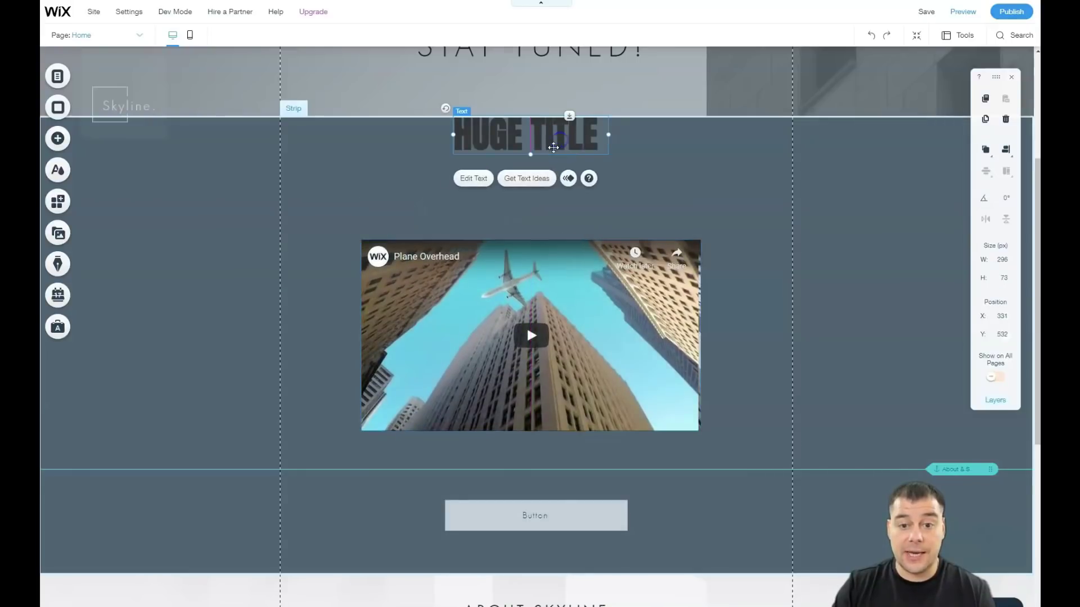
pyautogui.moveTo(553, 147); pyautogui.dragTo(557, 188)
pyautogui.click(555, 176)
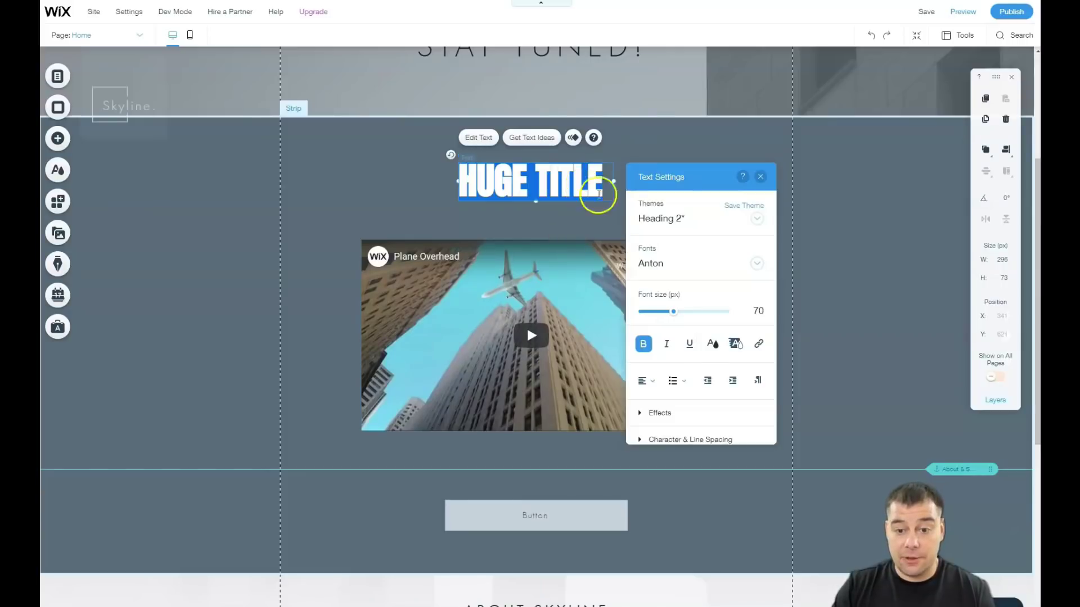
# Set the HUGE TITLE text colour to the white swatch.
pyautogui.click(714, 343)
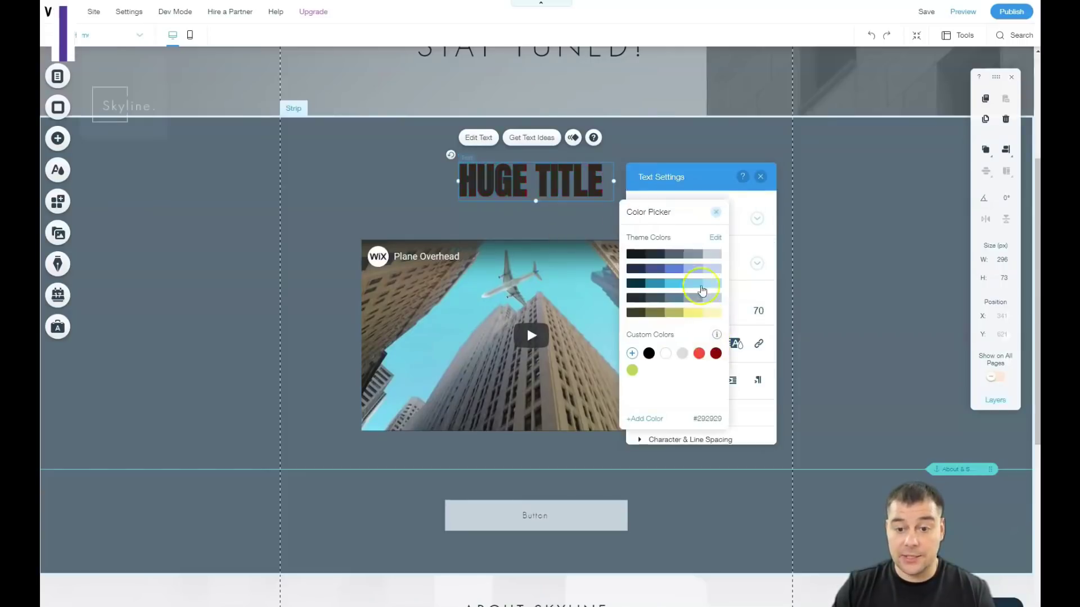
pyautogui.click(665, 356)
pyautogui.click(716, 212)
pyautogui.moveTo(670, 311); pyautogui.dragTo(659, 311)
pyautogui.click(423, 186)
pyautogui.click(388, 173)
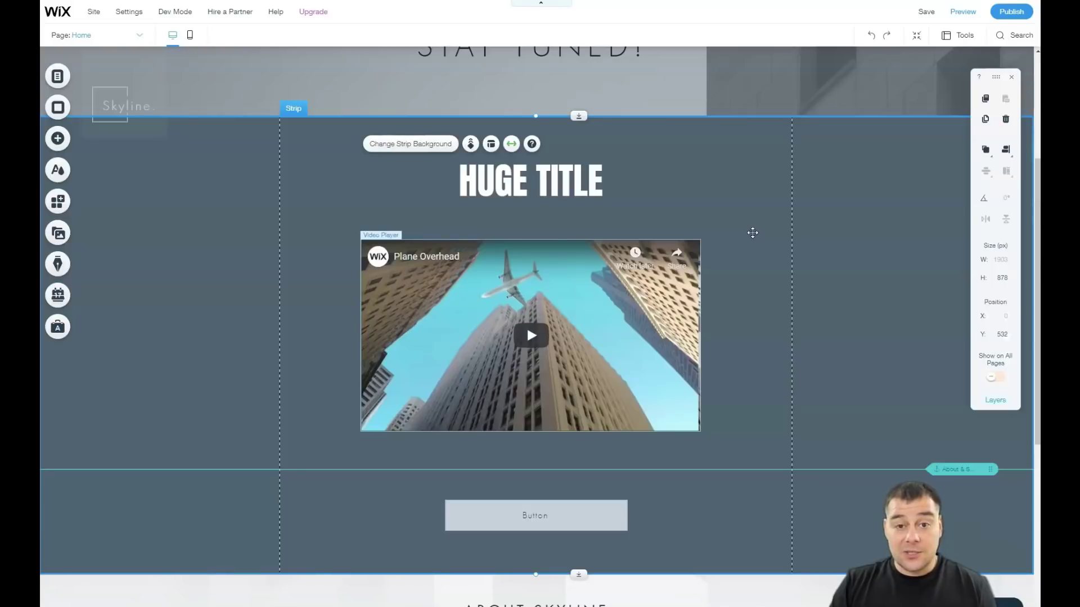
# Lower the strip's top edge to Y 621, then shift the video and HUGE TITLE slightly down.
pyautogui.scroll(4, 752, 232)
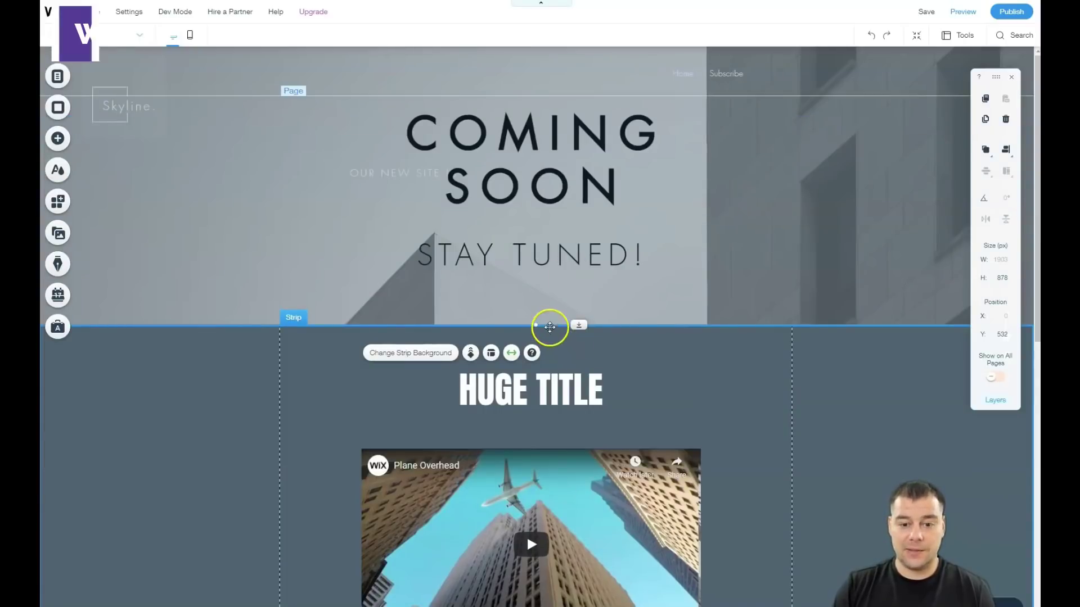
pyautogui.moveTo(550, 323); pyautogui.dragTo(548, 400)
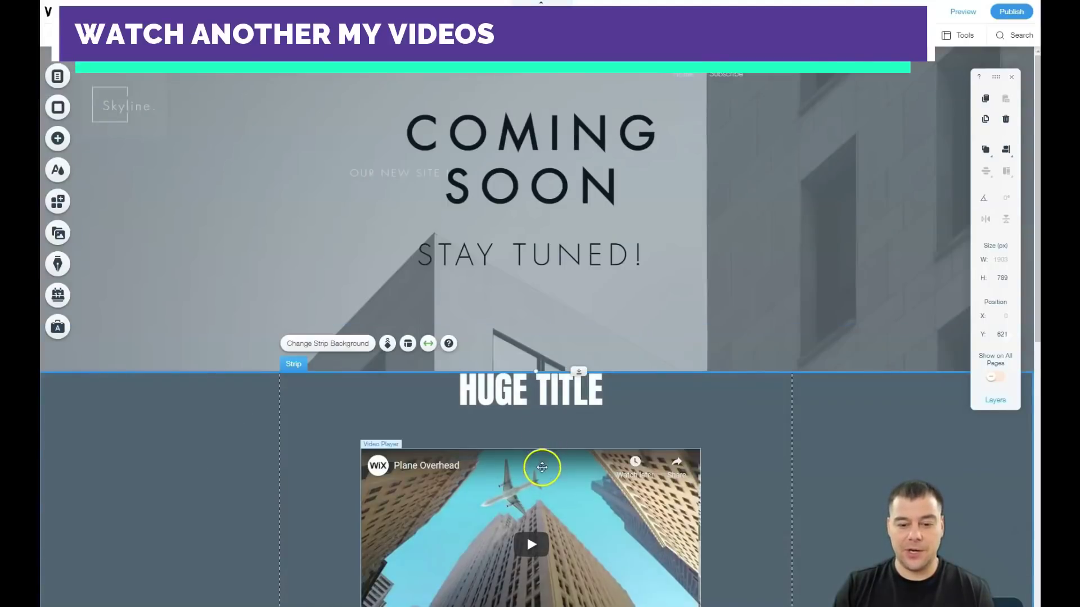
pyautogui.moveTo(542, 465); pyautogui.dragTo(540, 509)
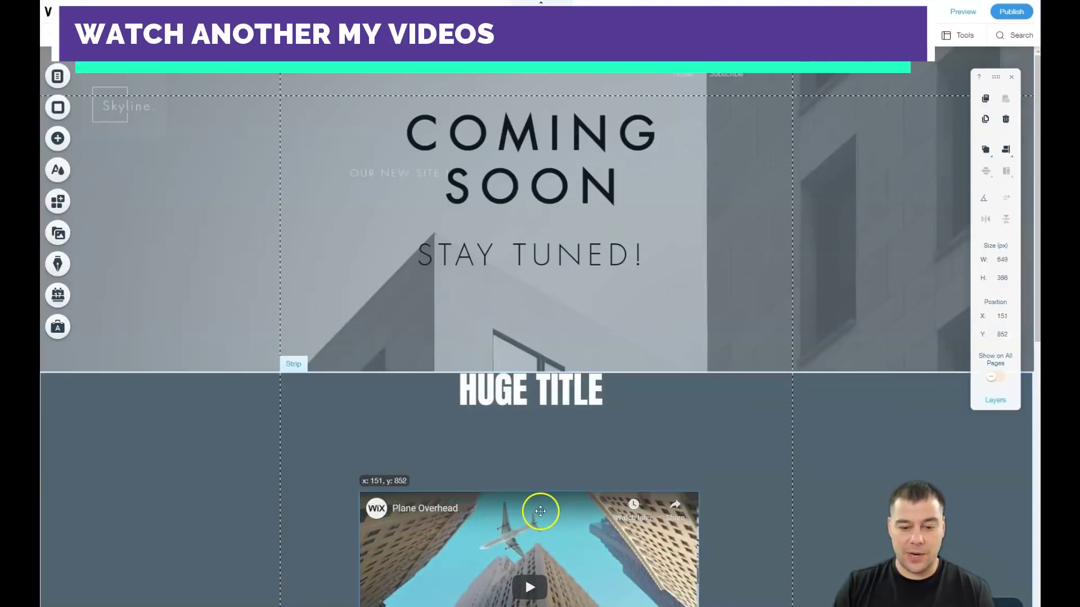
pyautogui.click(544, 392)
pyautogui.moveTo(545, 392); pyautogui.dragTo(546, 439)
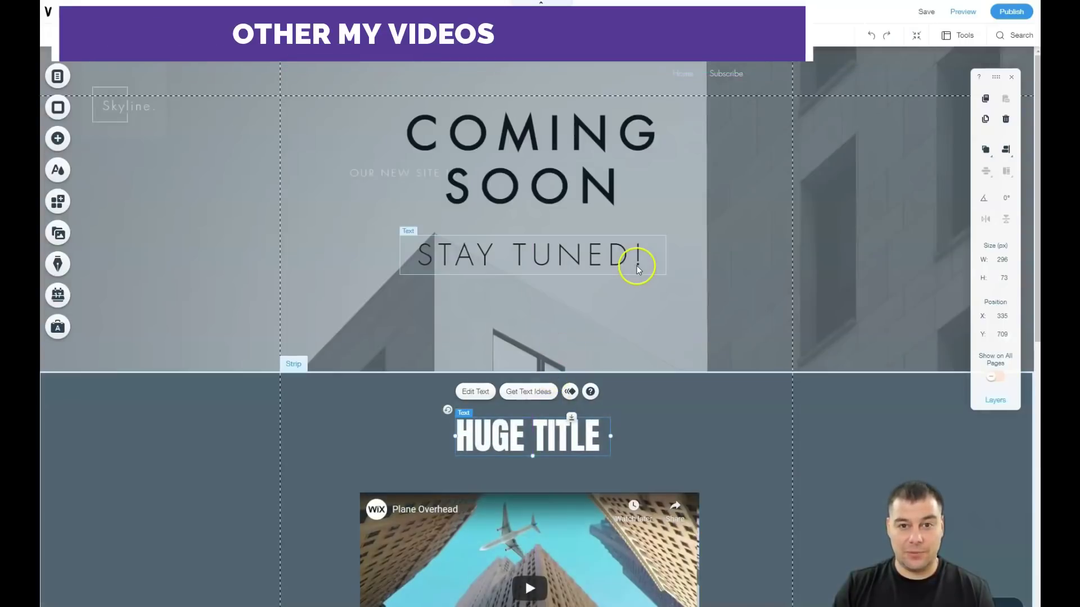